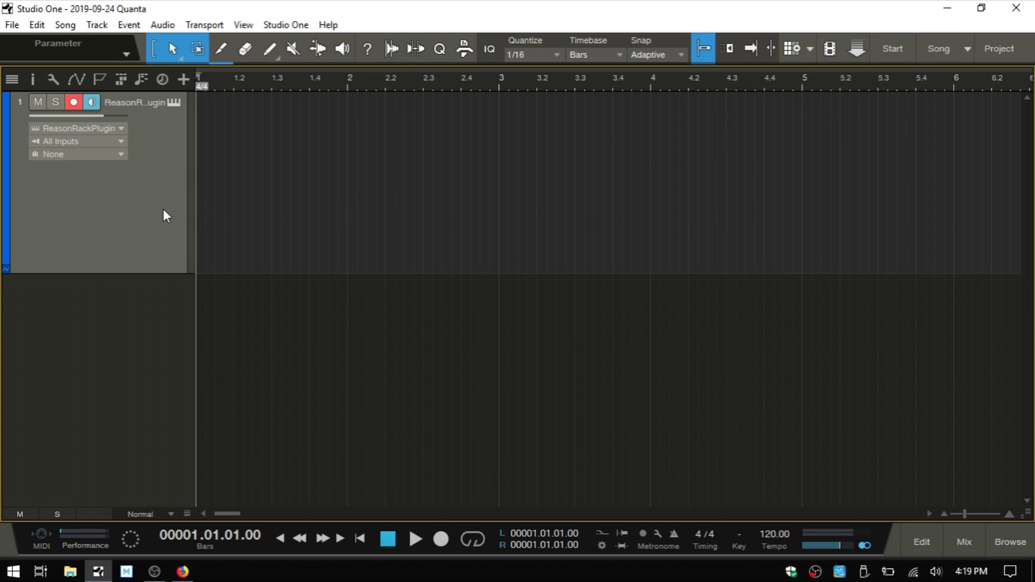
Browse the instrument list, collapsing Akai Professional and checking the Reason Studios folder
{"action": "left_click", "coordinate": [1005, 545]}
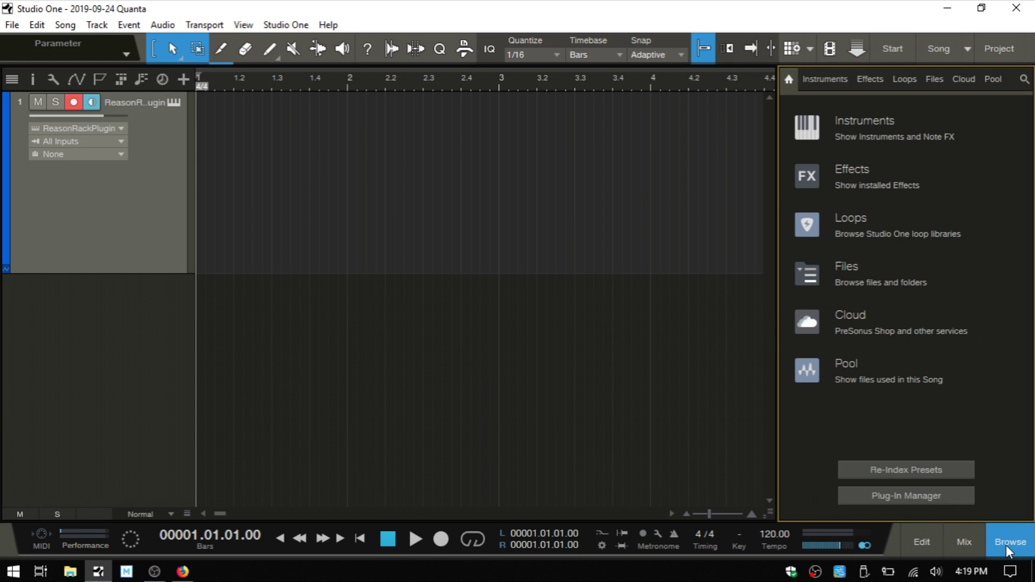
{"action": "left_click", "coordinate": [819, 79]}
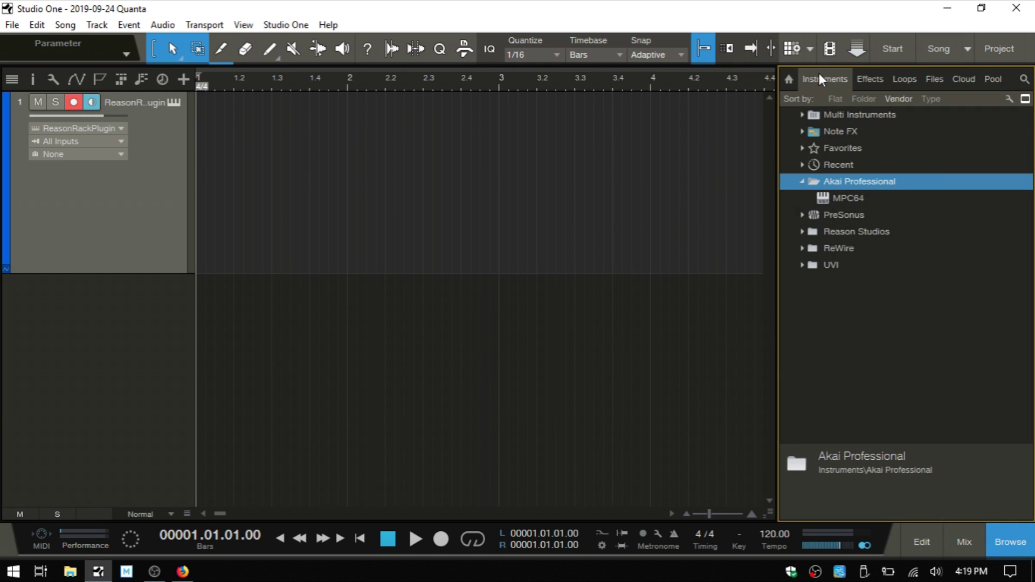
{"action": "left_click", "coordinate": [801, 181]}
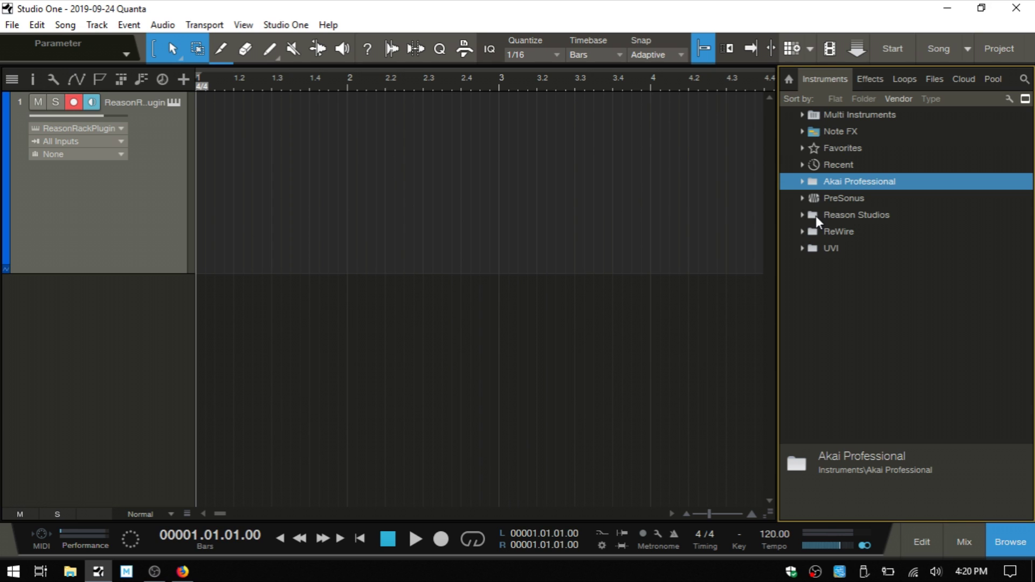
{"action": "left_click", "coordinate": [802, 215]}
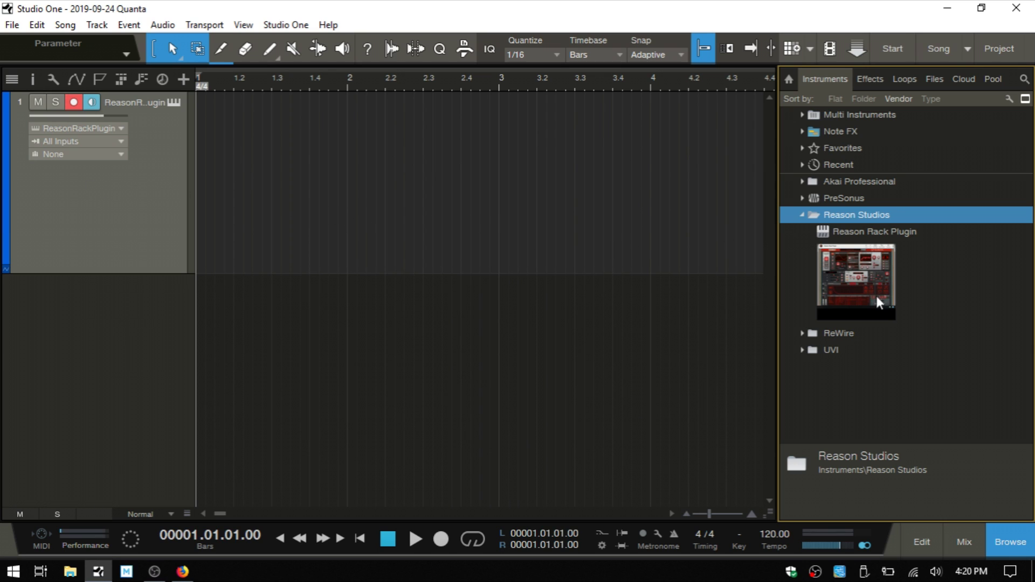
{"action": "left_click", "coordinate": [798, 215]}
Close the browser and bring up the track's Reason Rack Plugin window, moved up and right
{"action": "left_click", "coordinate": [1019, 542]}
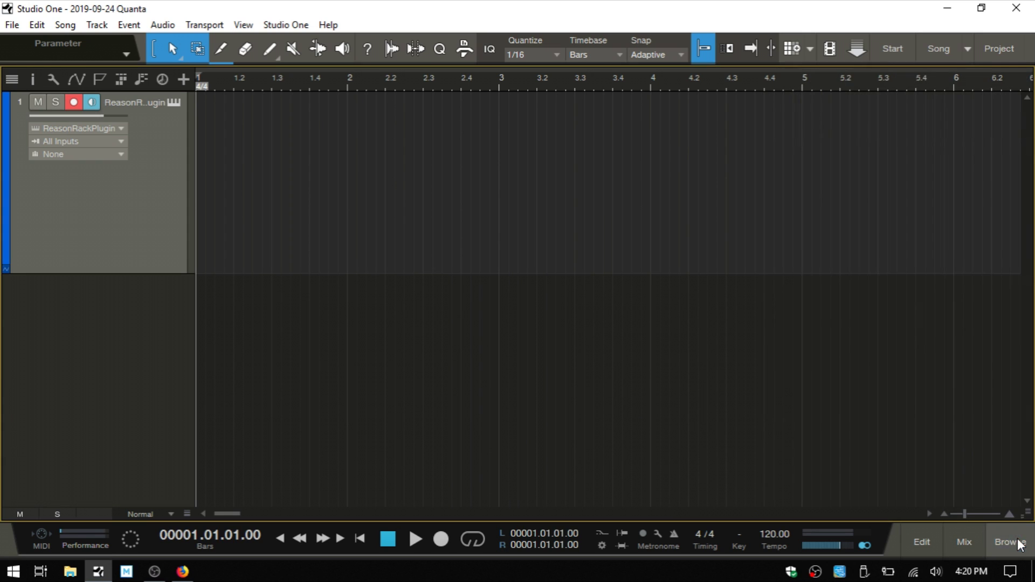
{"action": "left_click", "coordinate": [173, 103]}
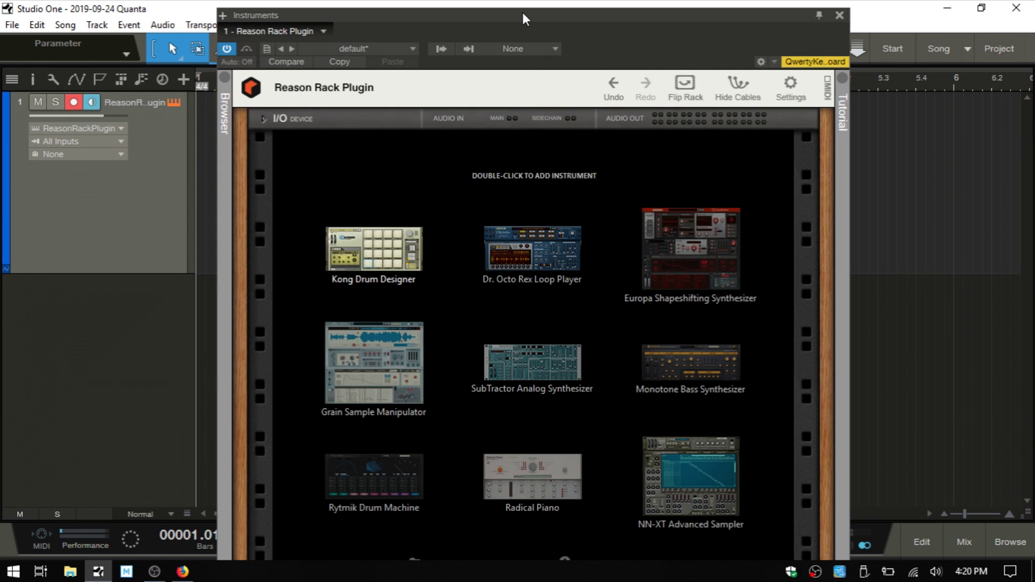
{"action": "left_click_drag", "start_coordinate": [522, 12], "coordinate": [547, 6]}
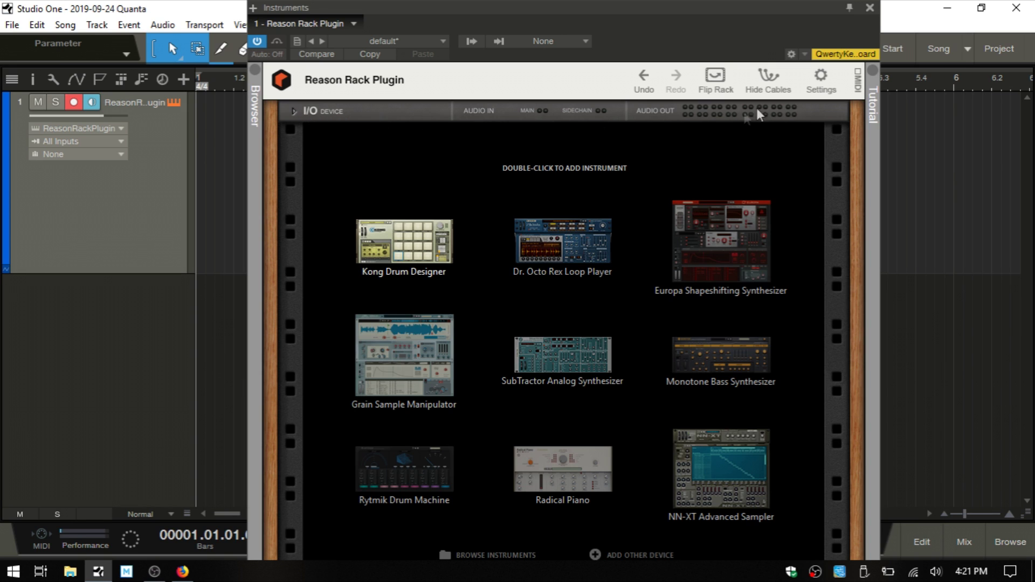
{"action": "left_click", "coordinate": [292, 111]}
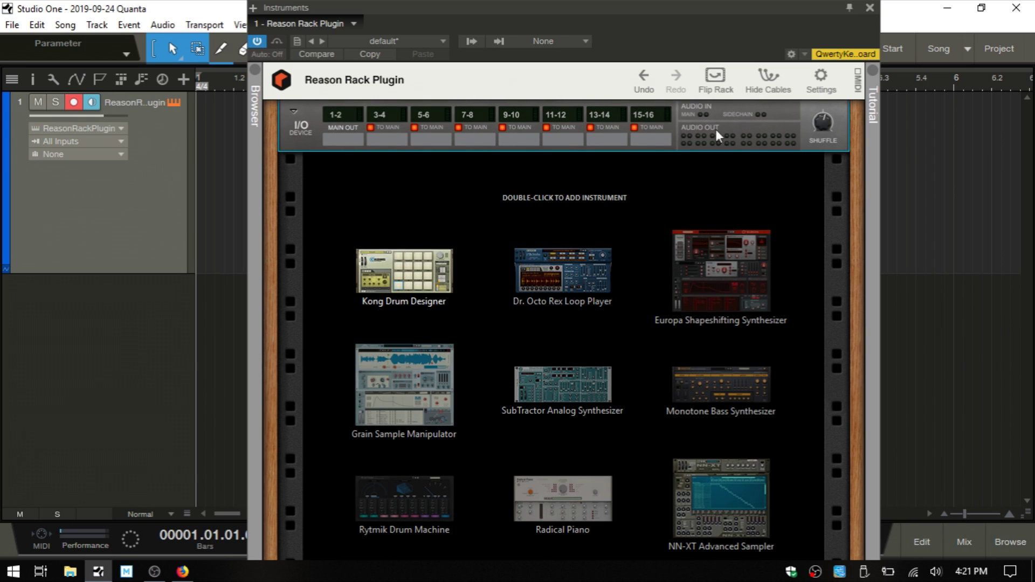
{"action": "left_click", "coordinate": [294, 113]}
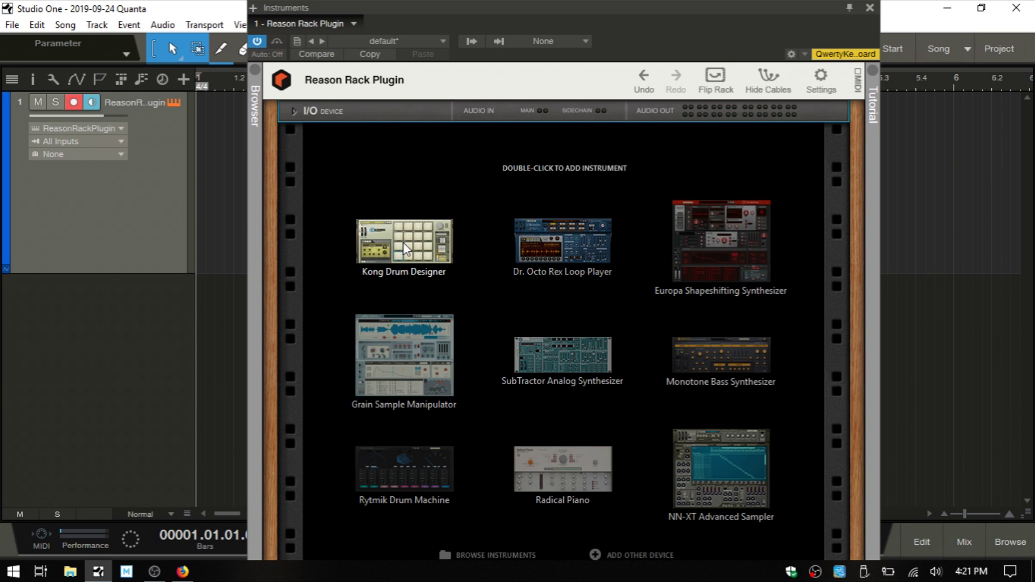
{"action": "left_click", "coordinate": [466, 552]}
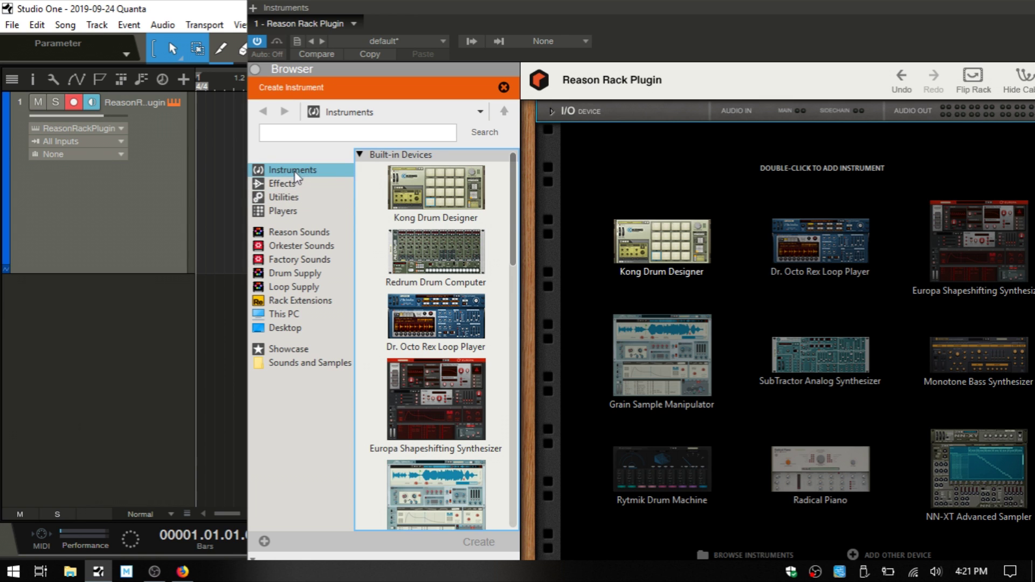
{"action": "scroll", "coordinate": [441, 373], "scroll_direction": "down", "scroll_amount": 5}
{"action": "scroll", "coordinate": [441, 362], "scroll_direction": "down", "scroll_amount": 3}
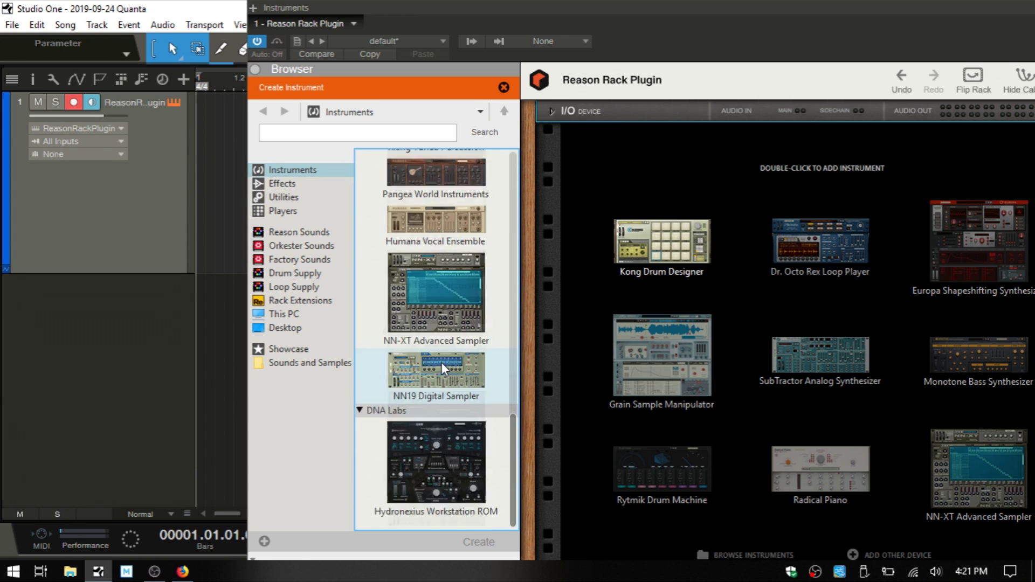
{"action": "scroll", "coordinate": [442, 361], "scroll_direction": "up", "scroll_amount": 10}
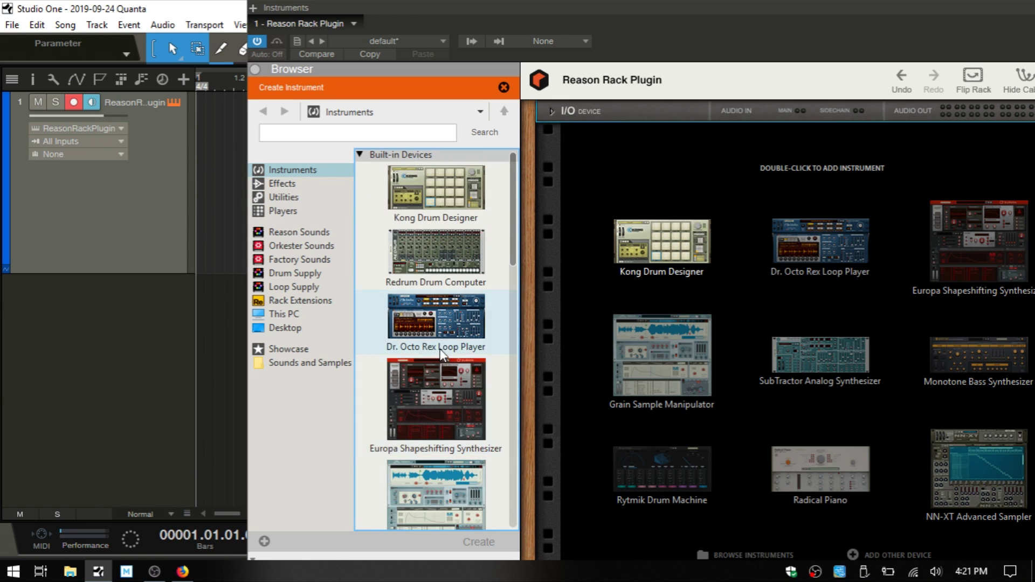
{"action": "left_click", "coordinate": [257, 72]}
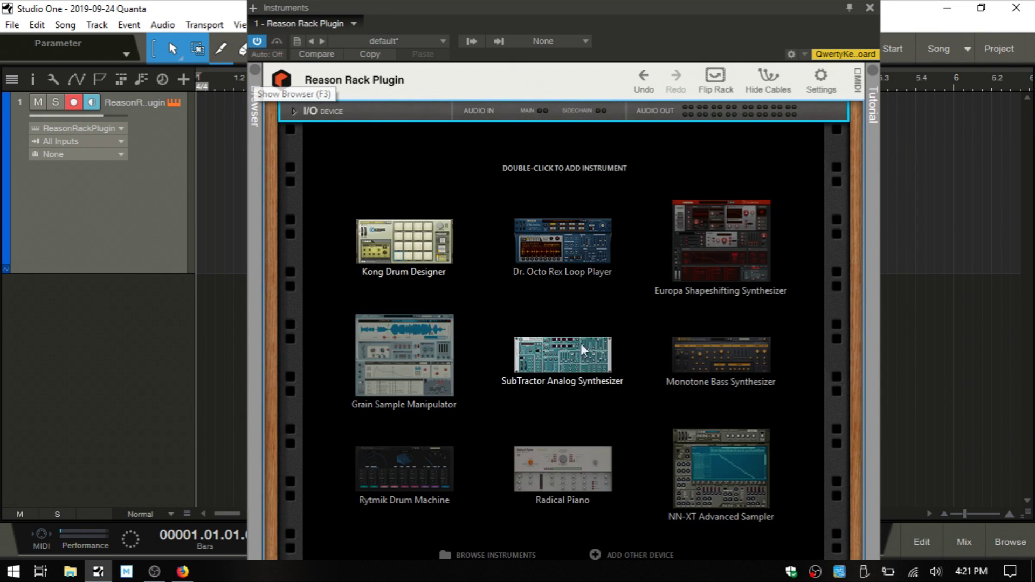
{"action": "left_click", "coordinate": [252, 70]}
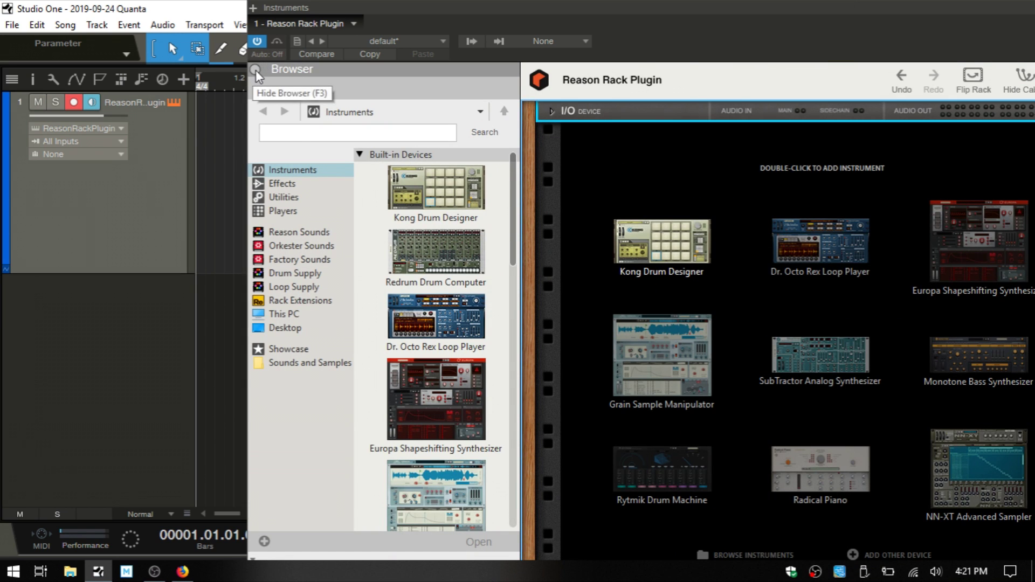
{"action": "left_click", "coordinate": [256, 71]}
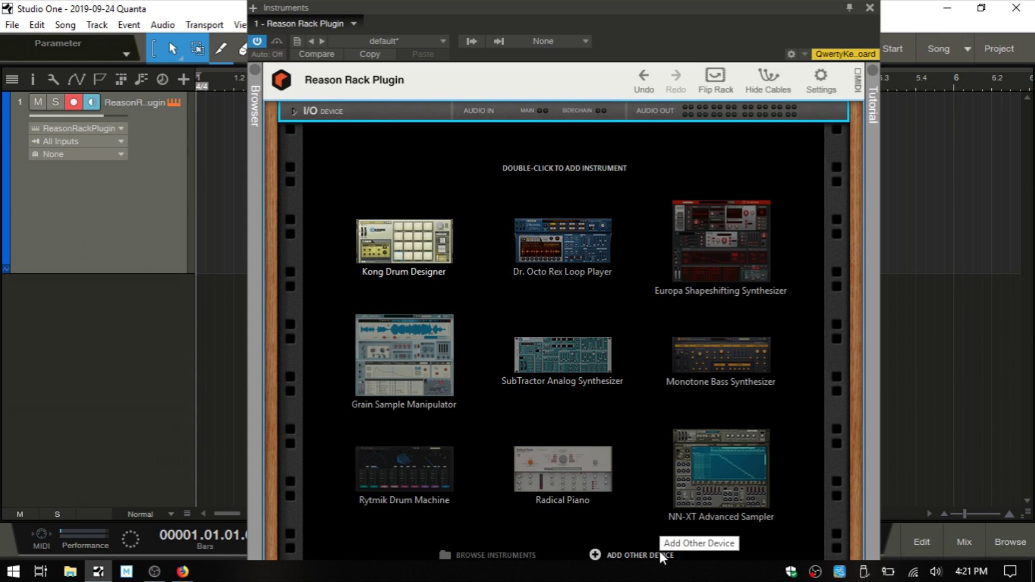
{"action": "left_click", "coordinate": [594, 552]}
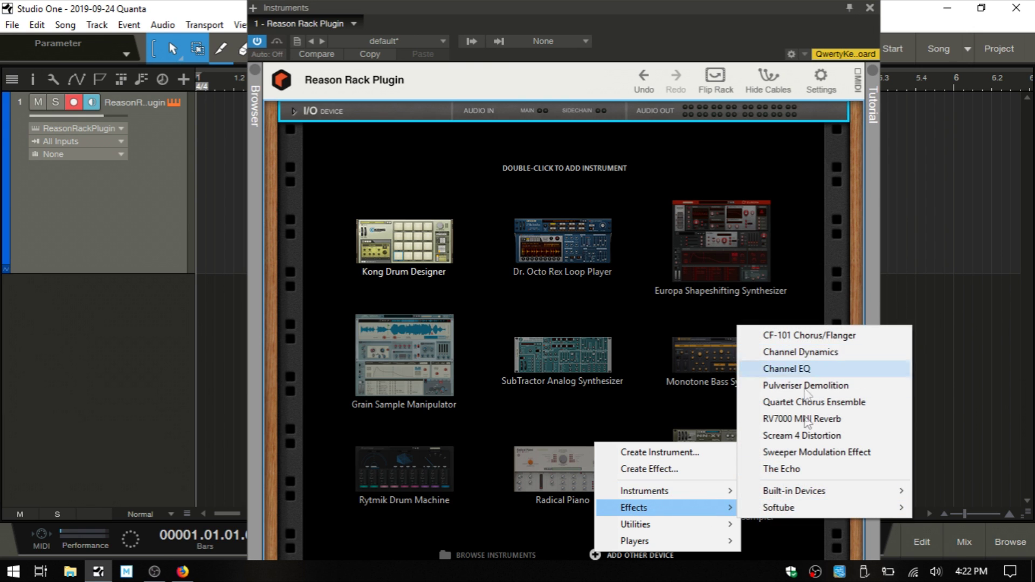
{"action": "mouse_move", "coordinate": [644, 533]}
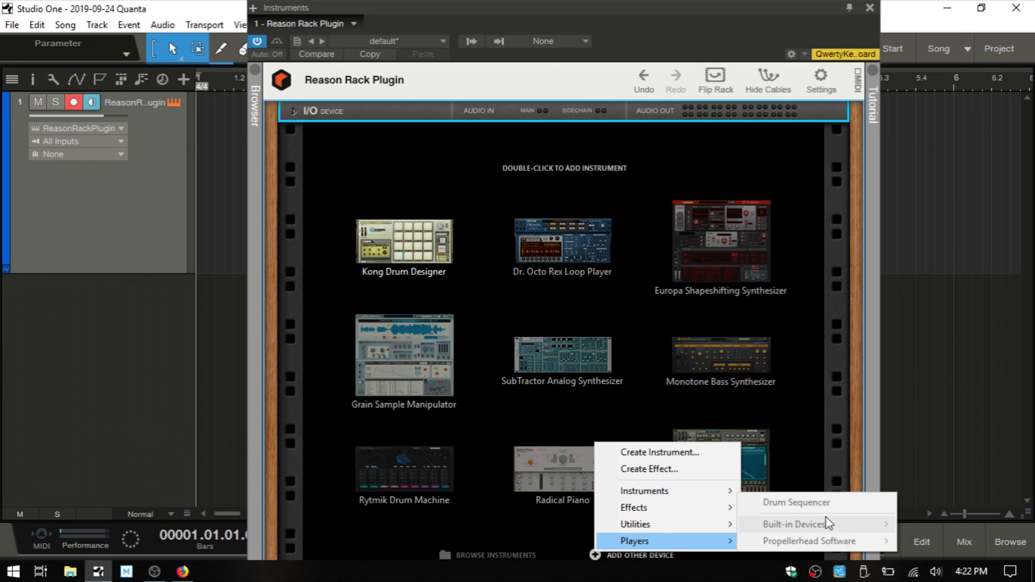
{"action": "left_click", "coordinate": [827, 441]}
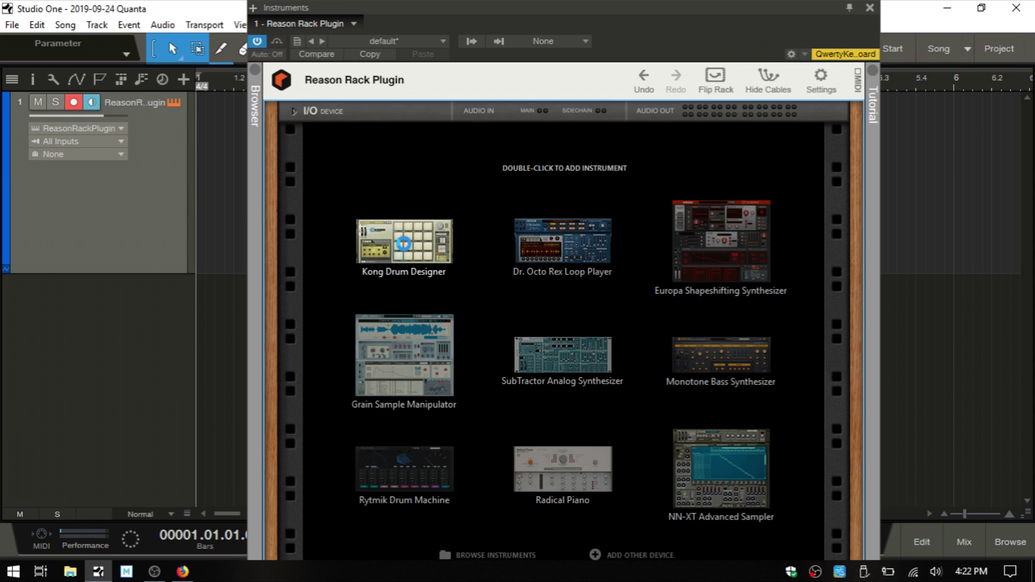
Add Kong Drum Designer to the rack and audition its snare, hi-hat, clap, BD2 and tom pads
{"action": "double_click", "coordinate": [403, 243]}
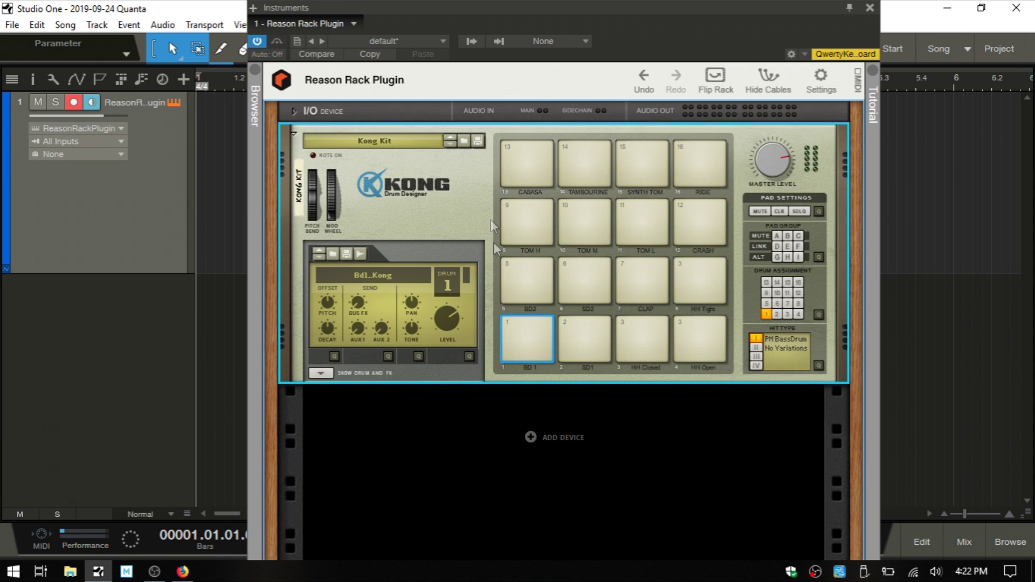
{"action": "left_click", "coordinate": [587, 348]}
{"action": "left_click", "coordinate": [634, 345]}
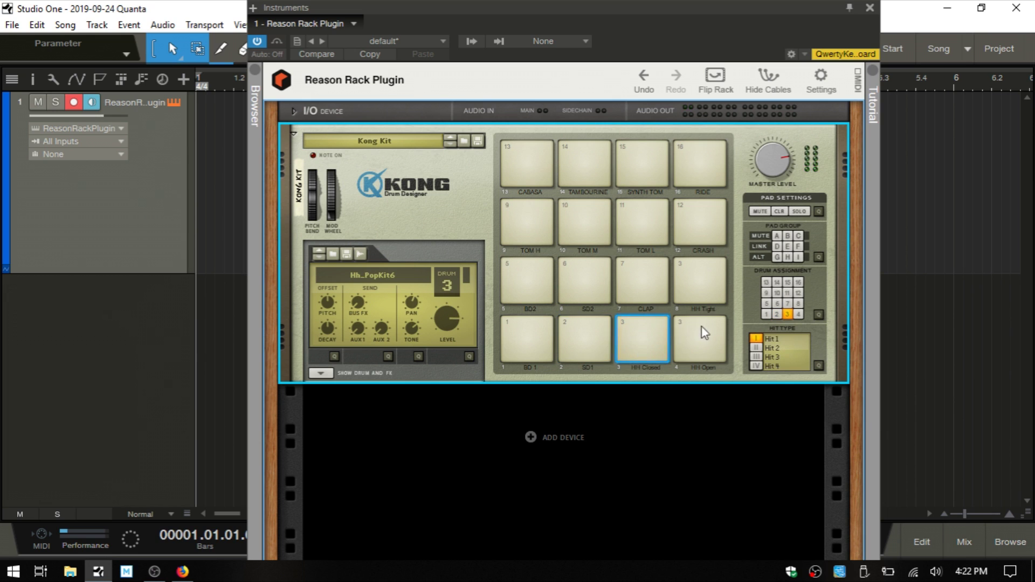
{"action": "left_click", "coordinate": [701, 328]}
{"action": "left_click", "coordinate": [704, 274]}
{"action": "left_click", "coordinate": [638, 287]}
{"action": "left_click", "coordinate": [582, 281]}
{"action": "left_click", "coordinate": [524, 279]}
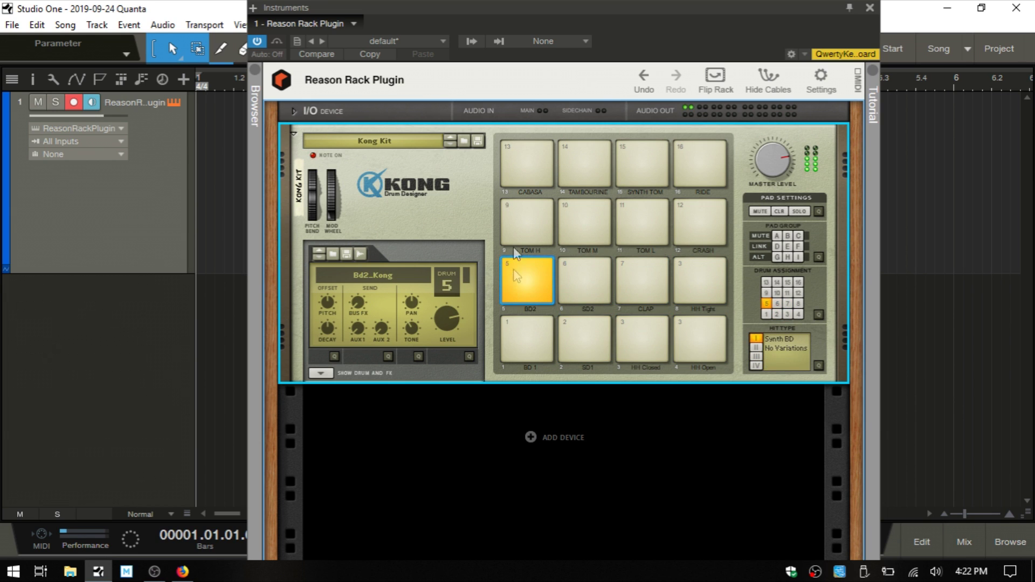
{"action": "left_click", "coordinate": [545, 218]}
{"action": "left_click", "coordinate": [578, 215]}
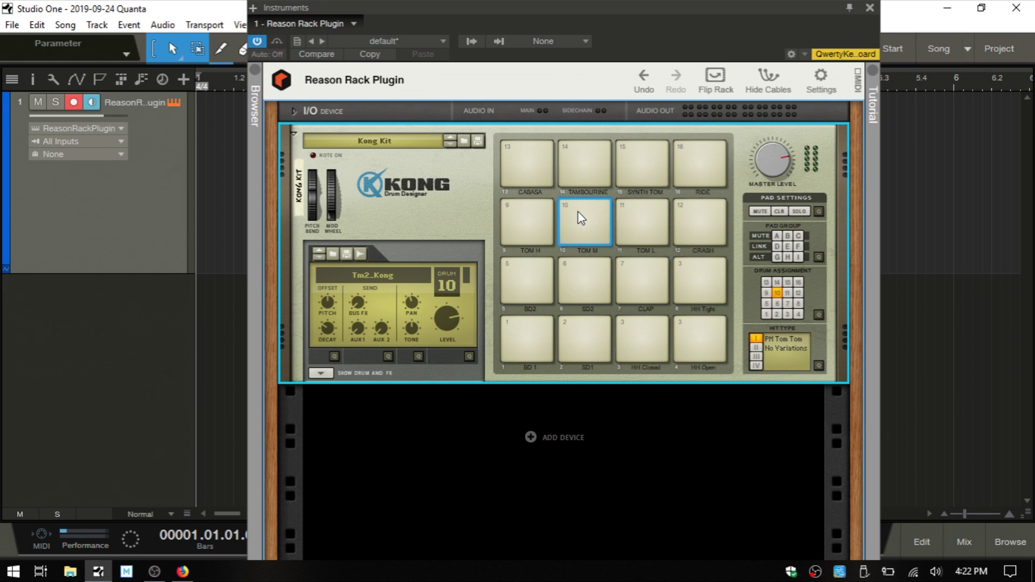
Show the Console beside the rack and audition the SD1, BD 1, hi-hat, SD2 and BD2 pads
{"action": "key", "text": "F3"}
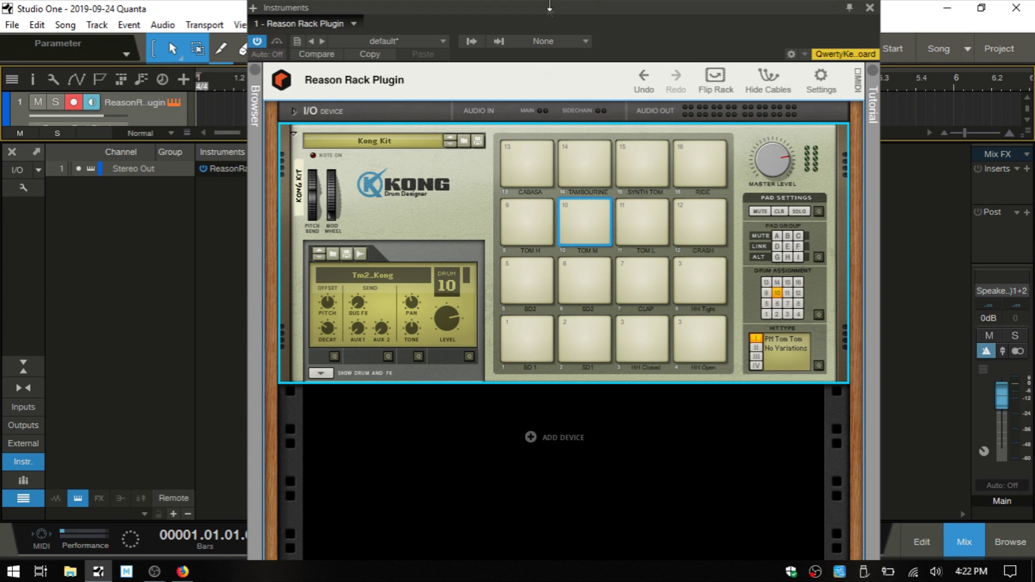
{"action": "left_click_drag", "start_coordinate": [544, 4], "coordinate": [678, 7]}
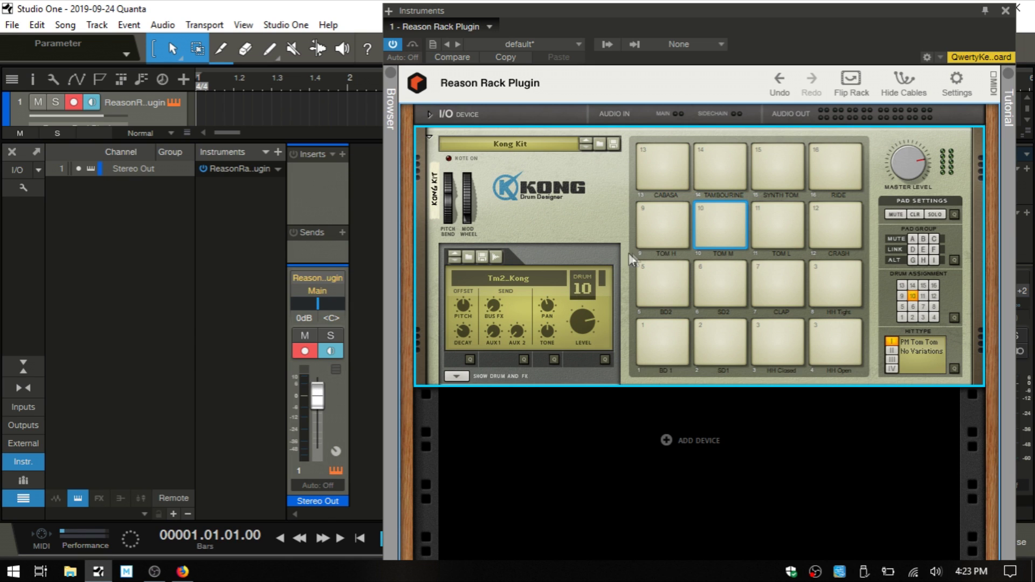
{"action": "left_click", "coordinate": [703, 348]}
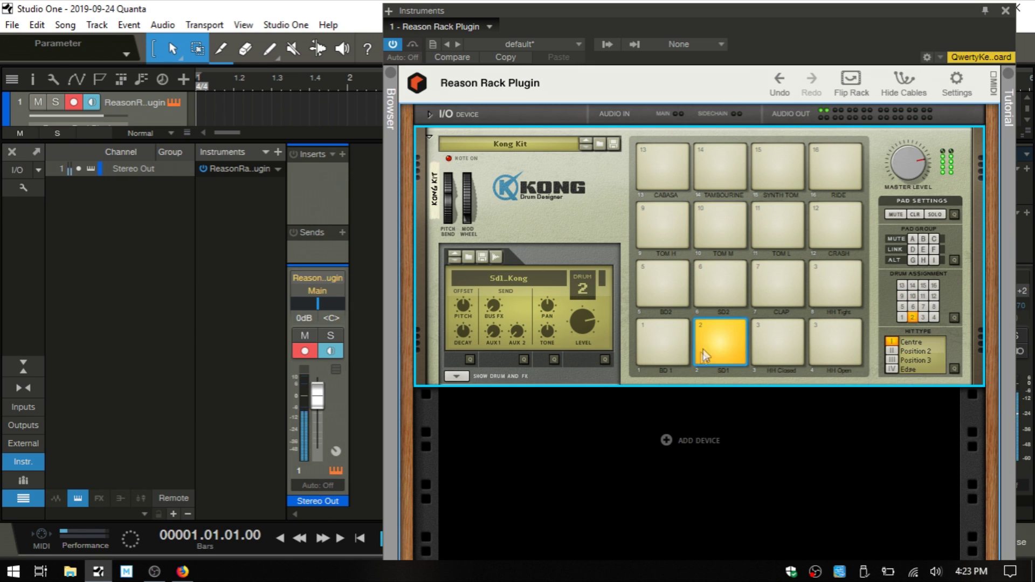
{"action": "key", "text": "a"}
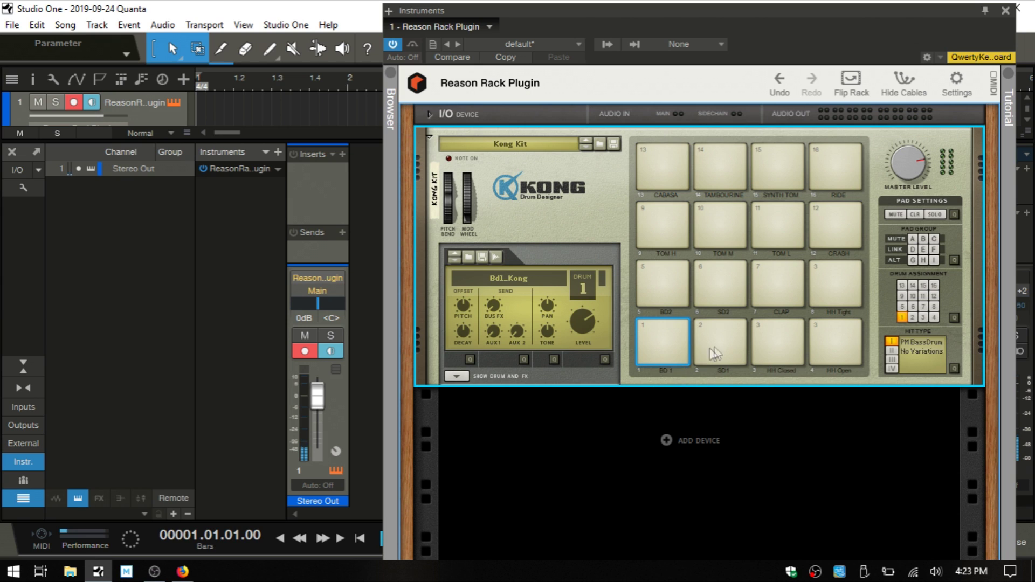
{"action": "left_click", "coordinate": [779, 345]}
{"action": "left_click", "coordinate": [830, 345]}
{"action": "left_click", "coordinate": [825, 296]}
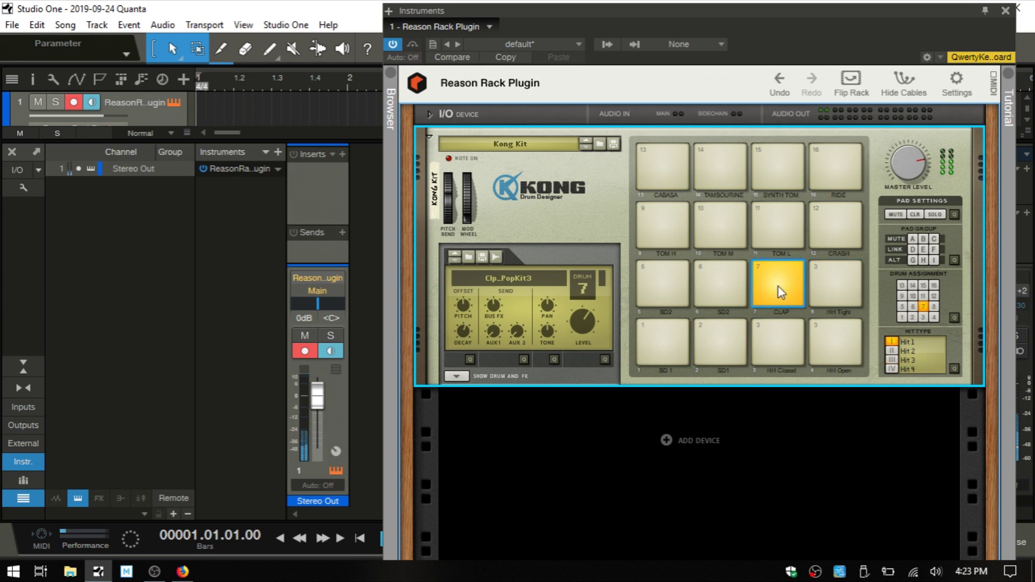
{"action": "left_click", "coordinate": [709, 279]}
{"action": "left_click", "coordinate": [659, 286]}
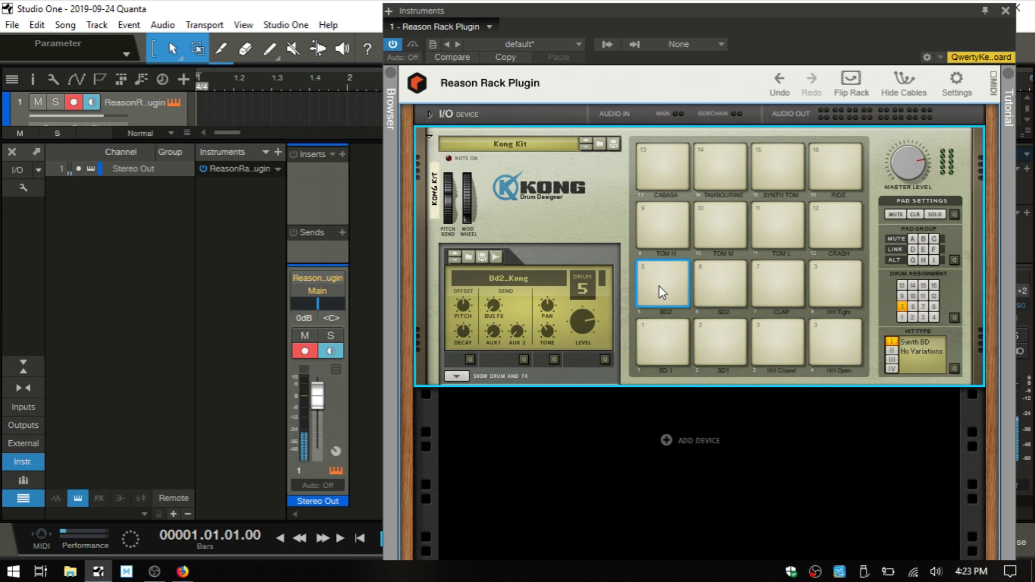
Flip the rack to inspect Kong's main outputs cabled to the I/O device's outputs 1-2
{"action": "left_click", "coordinate": [843, 98]}
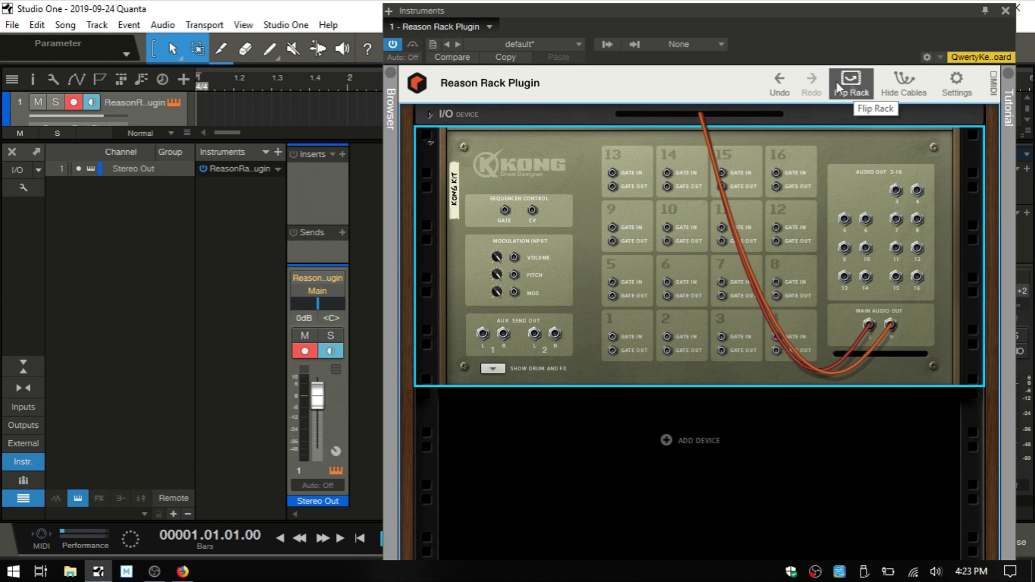
{"action": "left_click", "coordinate": [429, 114]}
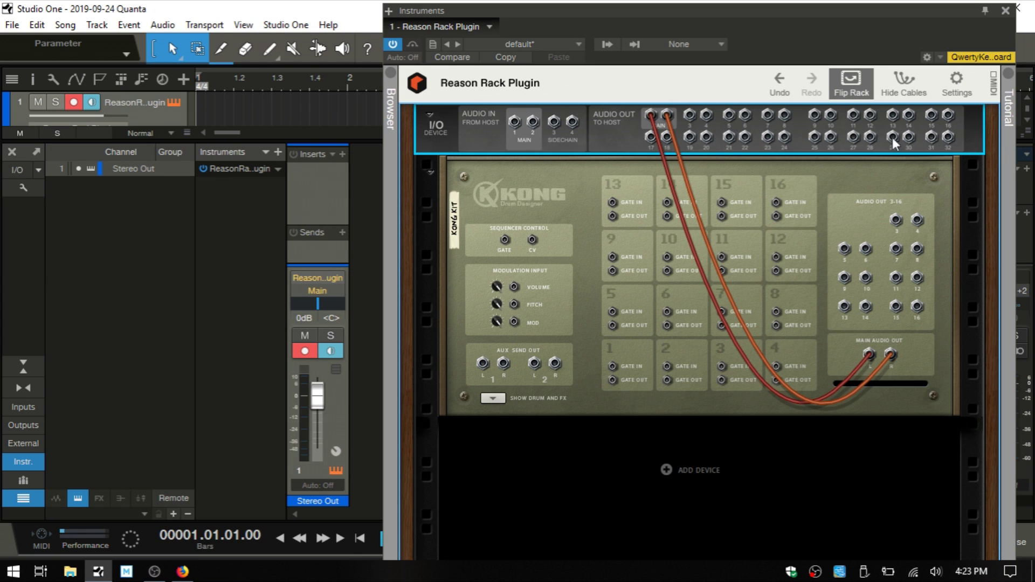
{"action": "left_click", "coordinate": [849, 91]}
Audition Kong's pads, select BD 1 and reveal the drum module and effects section
{"action": "left_click", "coordinate": [661, 363]}
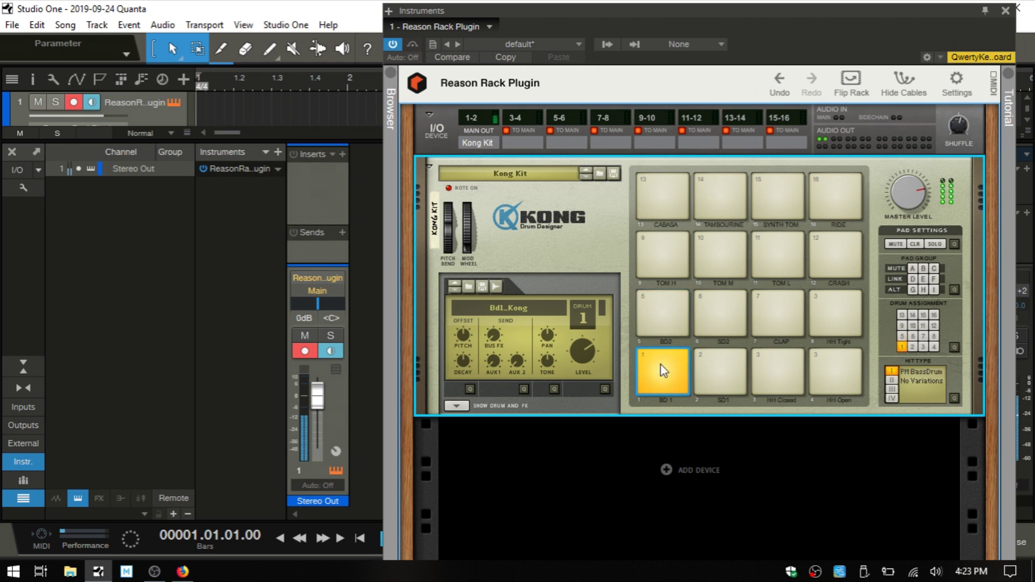
{"action": "left_click", "coordinate": [720, 363]}
{"action": "left_click", "coordinate": [761, 371]}
{"action": "left_click", "coordinate": [711, 373]}
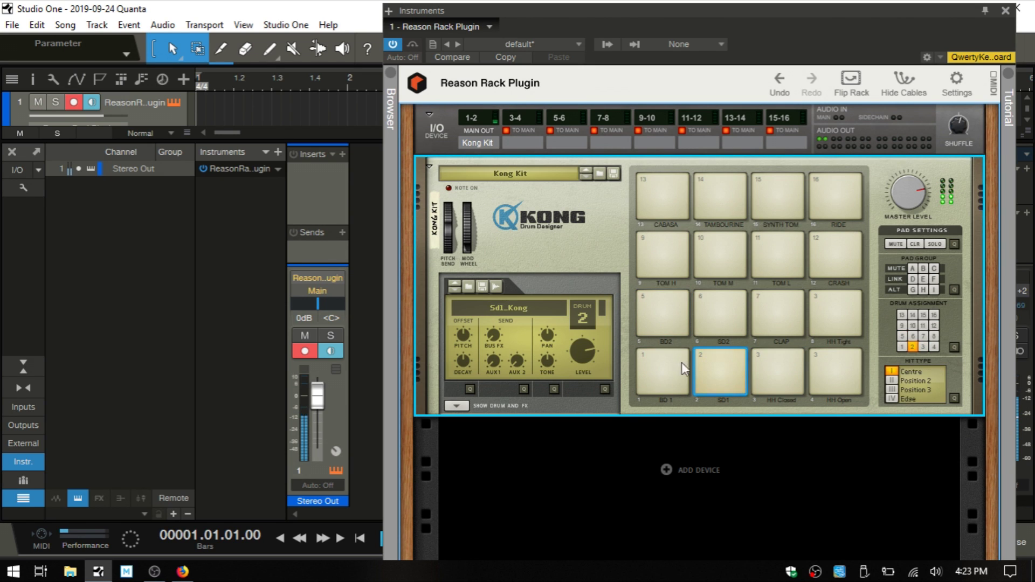
{"action": "left_click", "coordinate": [658, 370]}
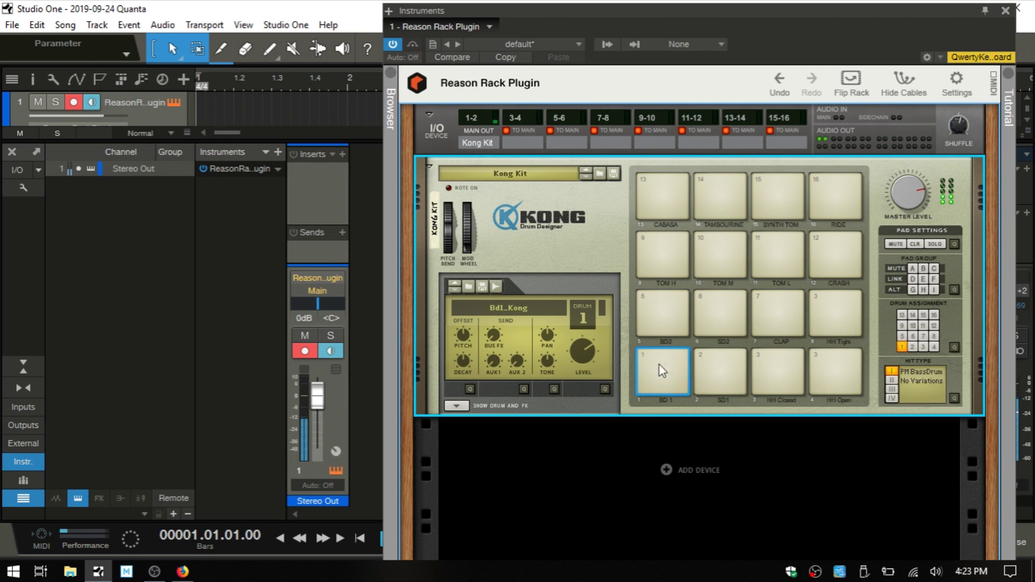
{"action": "left_click", "coordinate": [457, 407]}
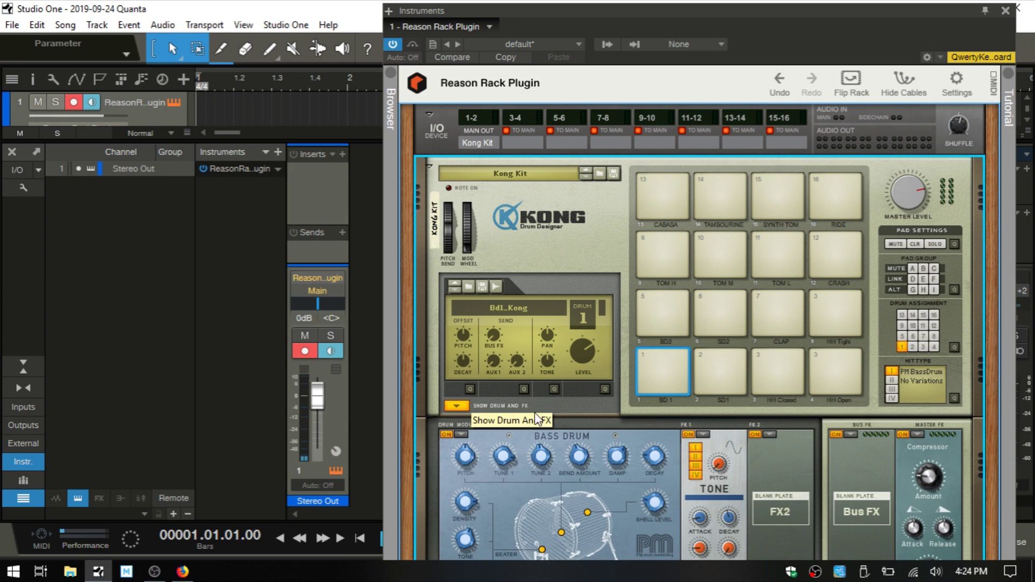
{"action": "scroll", "coordinate": [622, 418], "scroll_direction": "down", "scroll_amount": 3}
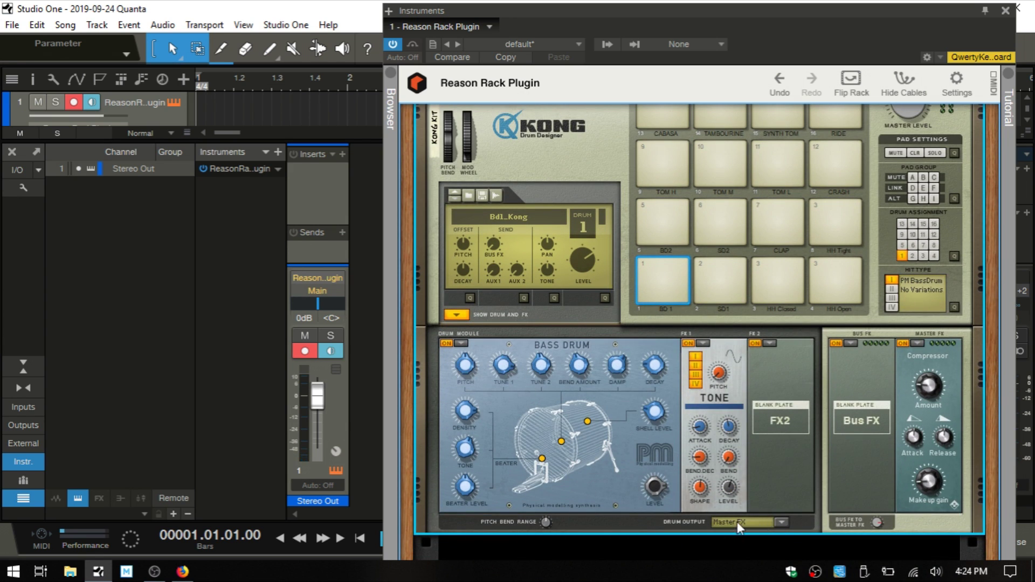
Select the SD1 snare and set its Drum Output to Output 3-4
{"action": "left_click", "coordinate": [781, 523]}
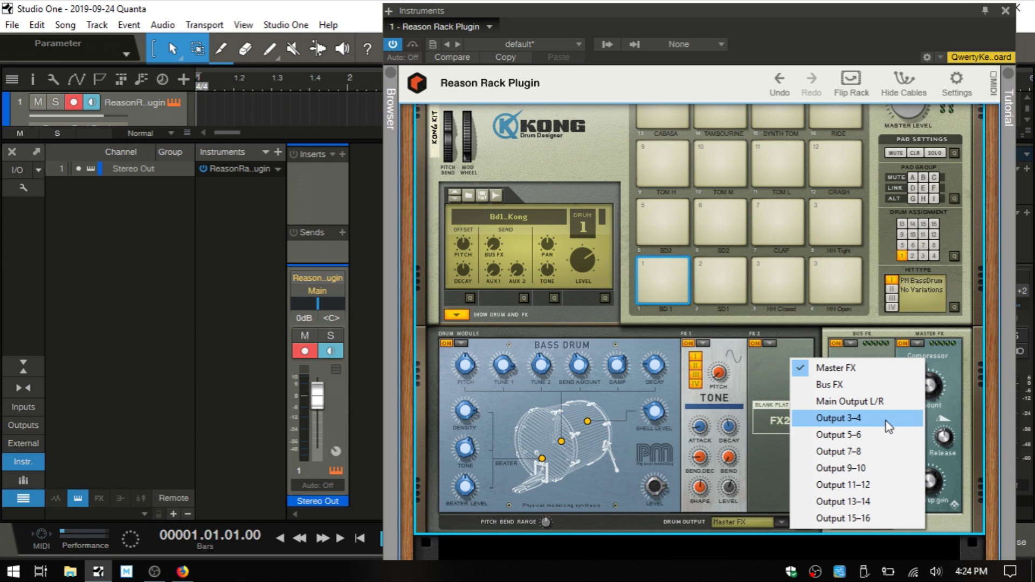
{"action": "left_click", "coordinate": [765, 385]}
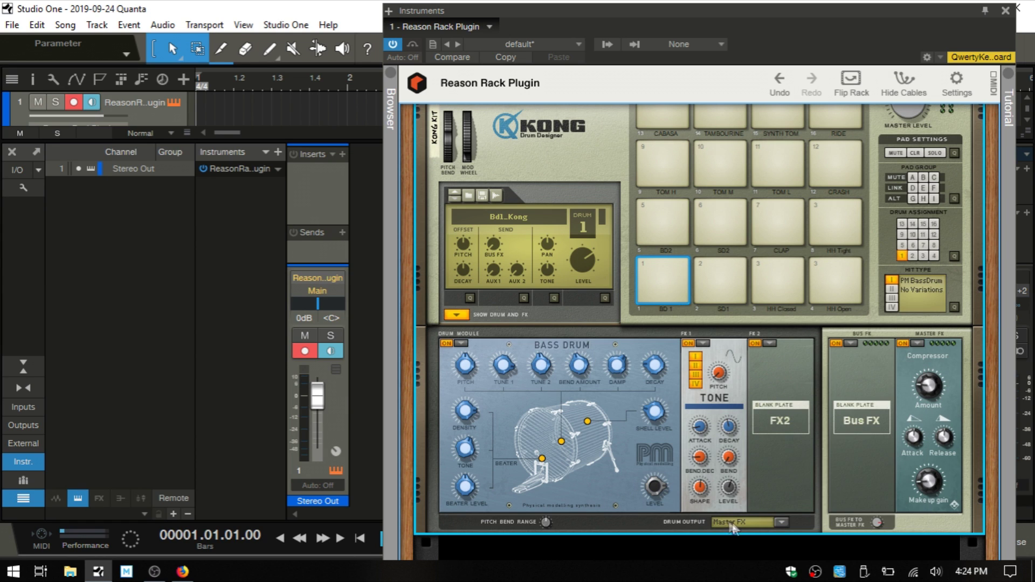
{"action": "left_click", "coordinate": [723, 281]}
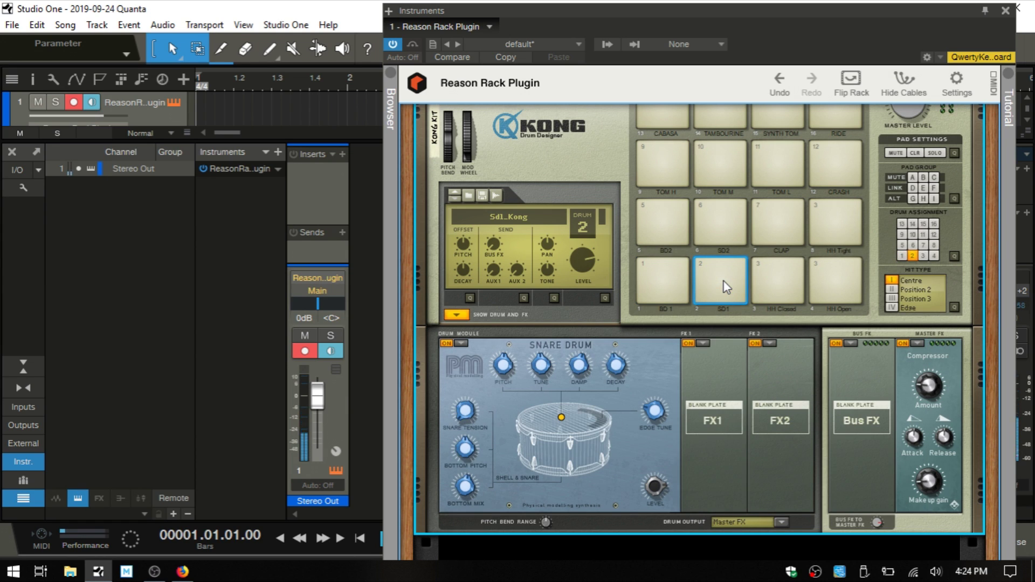
{"action": "left_click", "coordinate": [780, 522]}
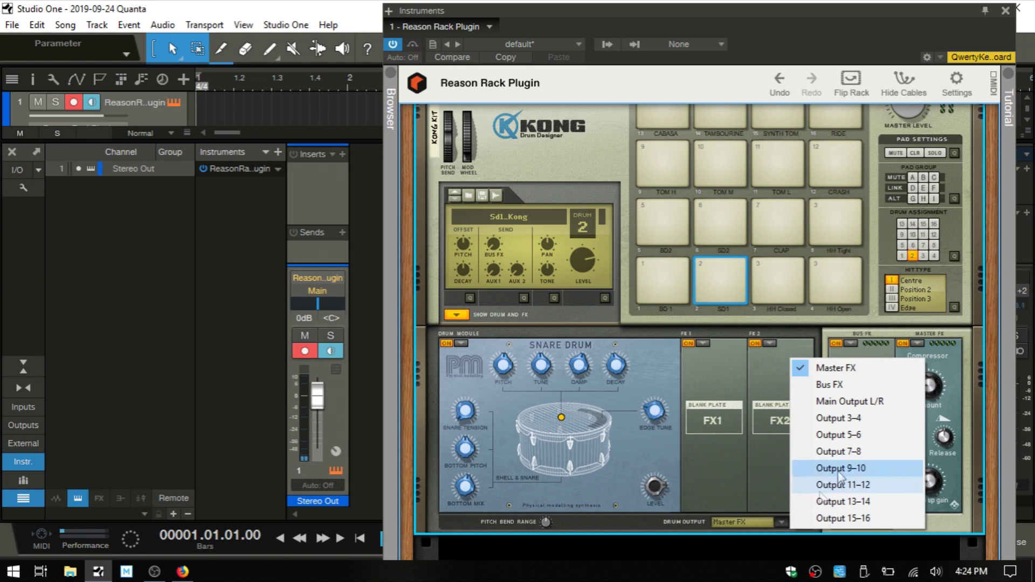
{"action": "left_click", "coordinate": [852, 418]}
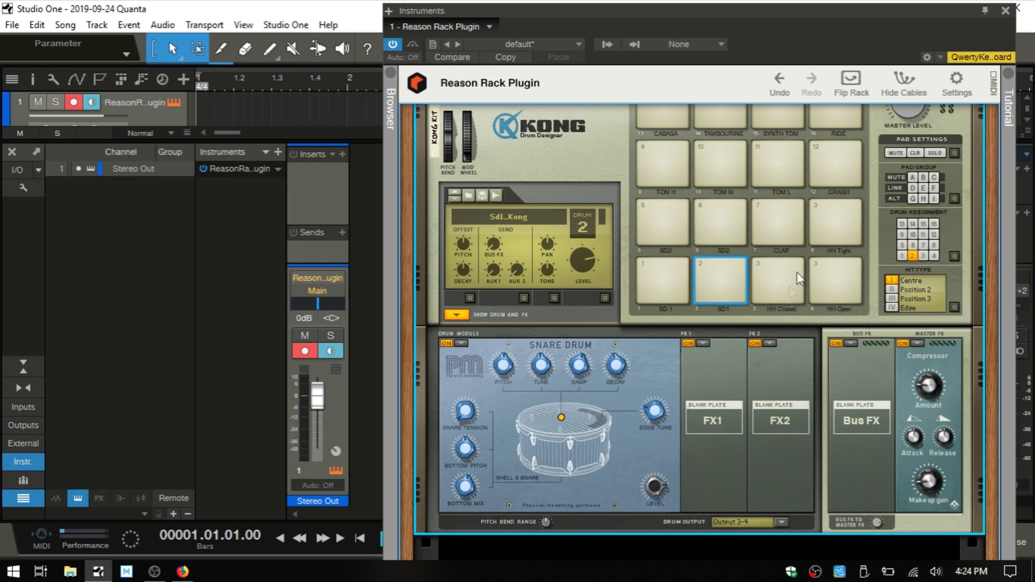
Cable Kong's Audio Out 3/4 to the I/O device's Audio Out to Host 3/4 on the rack's back
{"action": "left_click", "coordinate": [849, 83]}
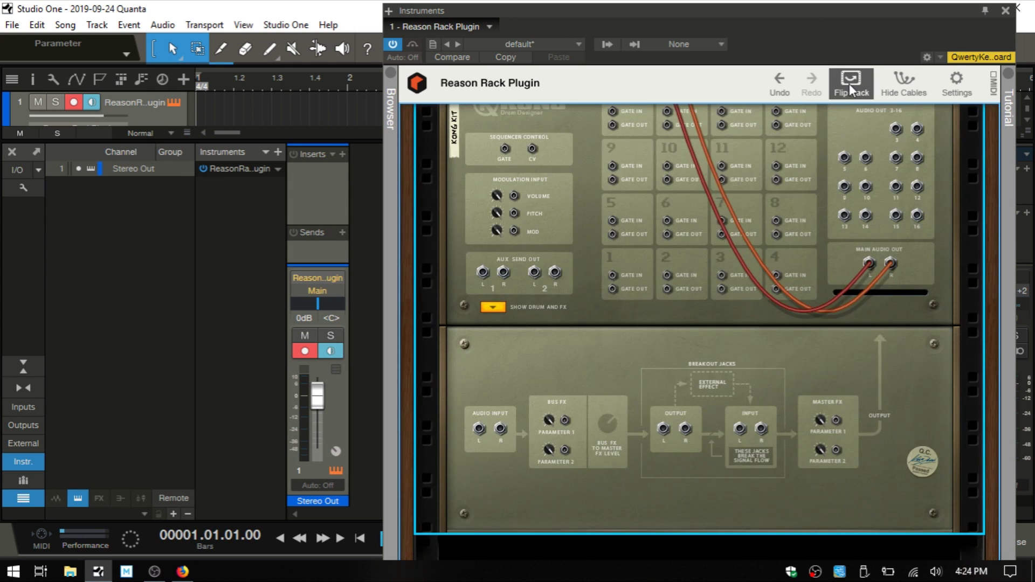
{"action": "scroll", "coordinate": [891, 227], "scroll_direction": "up", "scroll_amount": 3}
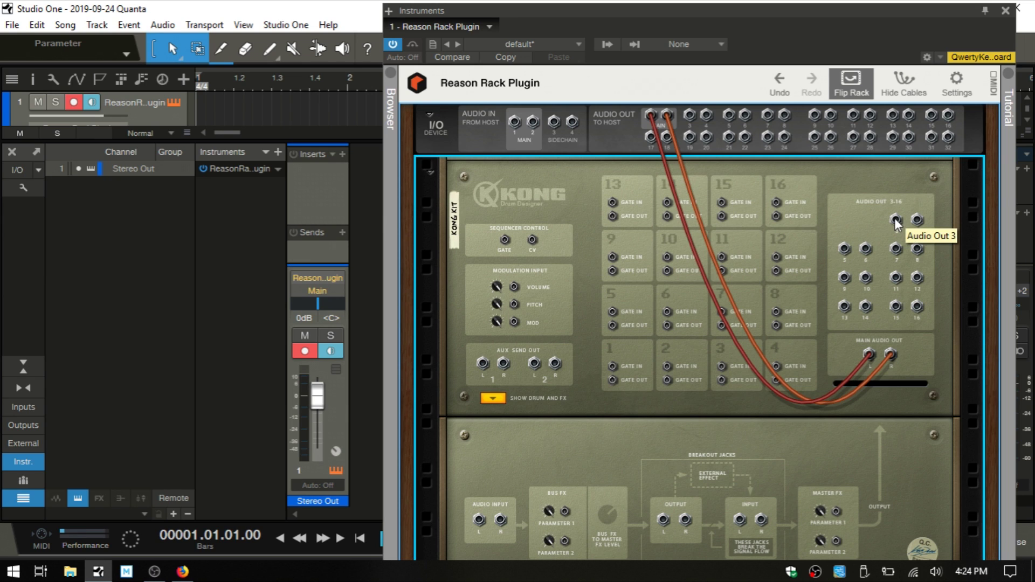
{"action": "left_click_drag", "start_coordinate": [896, 221], "coordinate": [689, 120]}
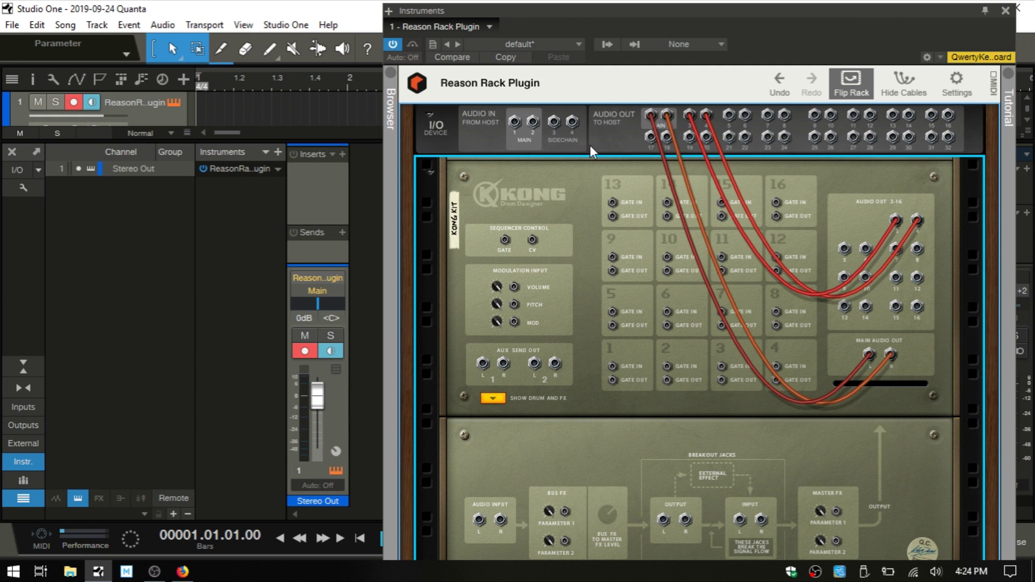
{"action": "left_click", "coordinate": [849, 82]}
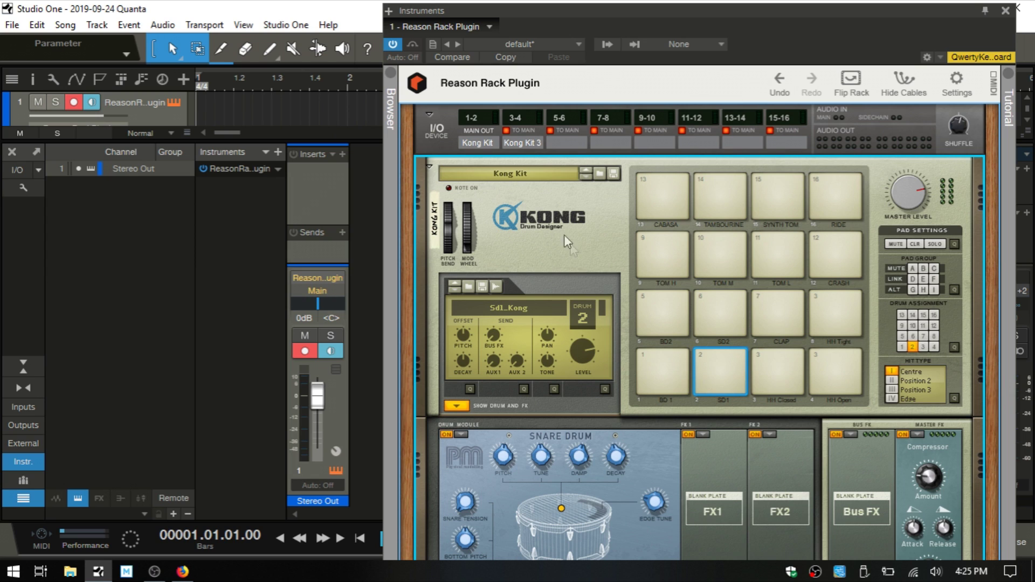
Audition the SD1 pad, then switch off the TO MAIN LEDs for outputs 3-4 and 5-6
{"action": "left_click", "coordinate": [726, 371]}
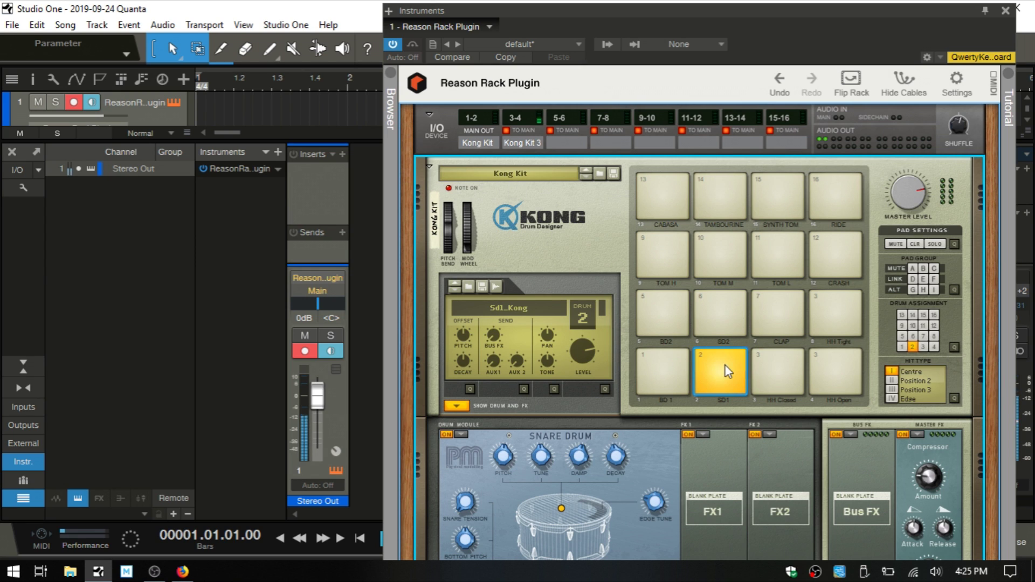
{"action": "left_click", "coordinate": [726, 371]}
{"action": "left_click", "coordinate": [714, 371]}
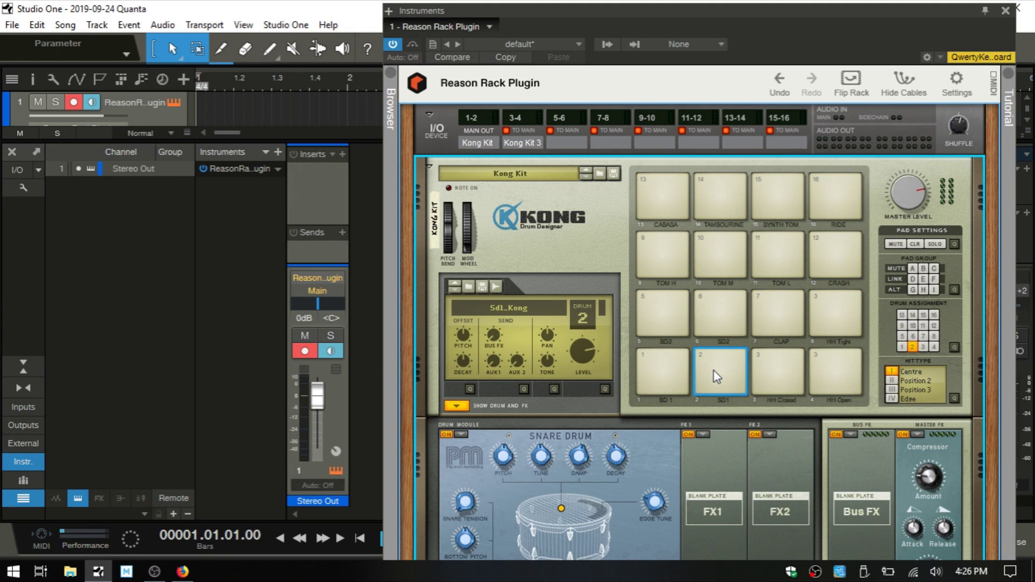
{"action": "left_click", "coordinate": [507, 130]}
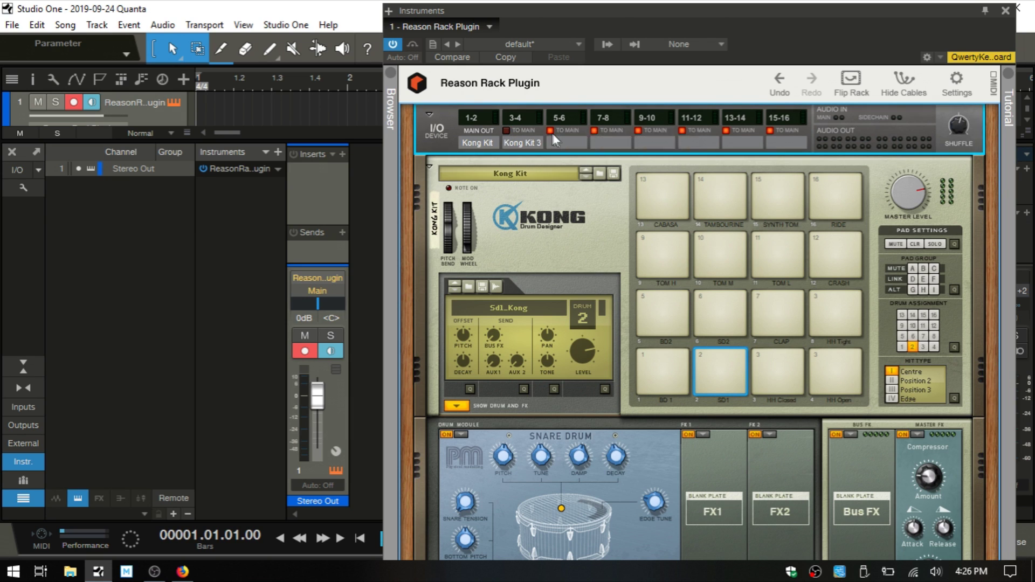
{"action": "left_click", "coordinate": [550, 131]}
Enable Stereo Out 3-4 and Stereo Out 5-6 in the plugin's Outputs list and uncover the new channels
{"action": "left_click", "coordinate": [608, 43]}
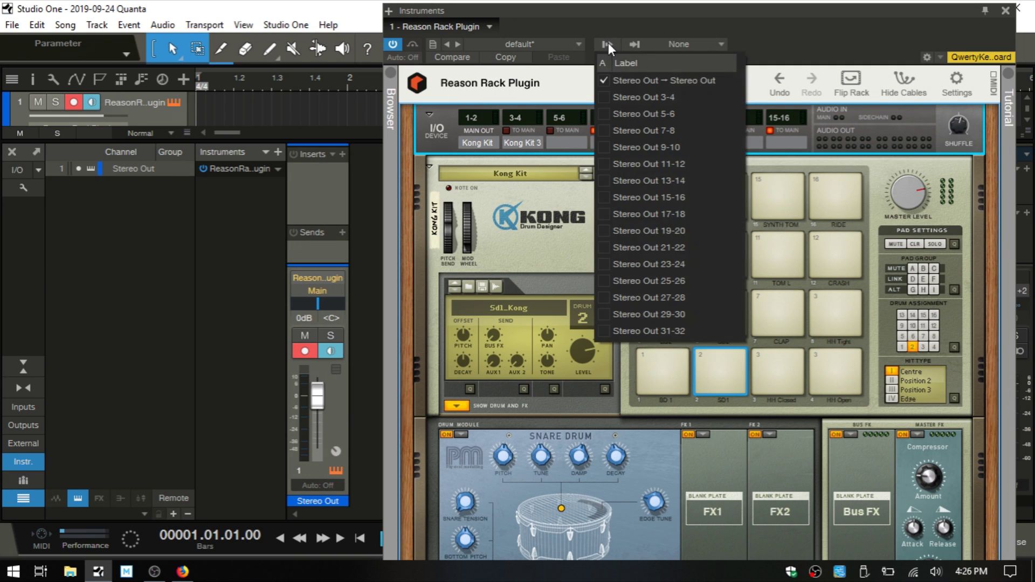
{"action": "left_click", "coordinate": [604, 96]}
{"action": "left_click", "coordinate": [601, 114]}
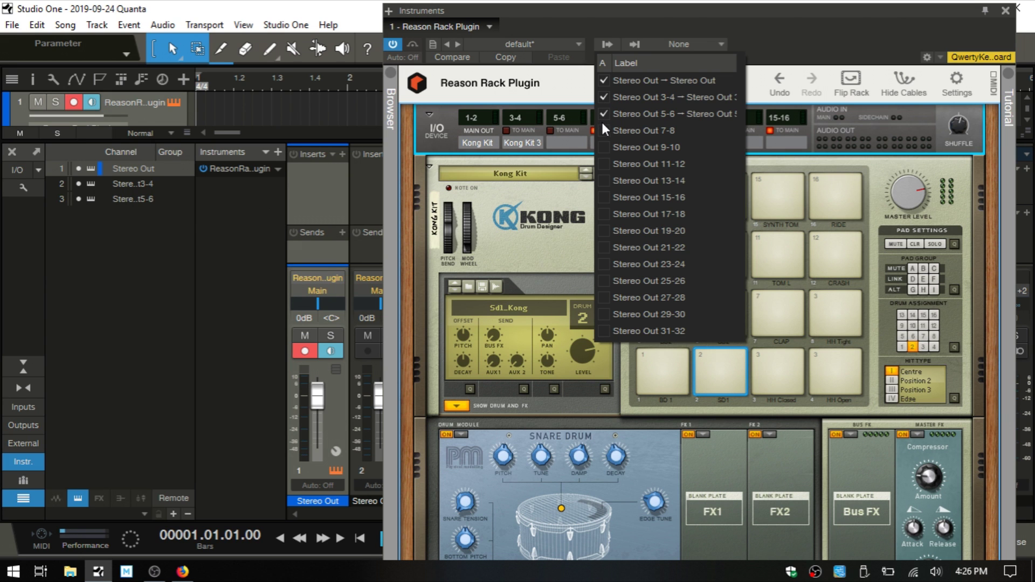
{"action": "left_click", "coordinate": [765, 27]}
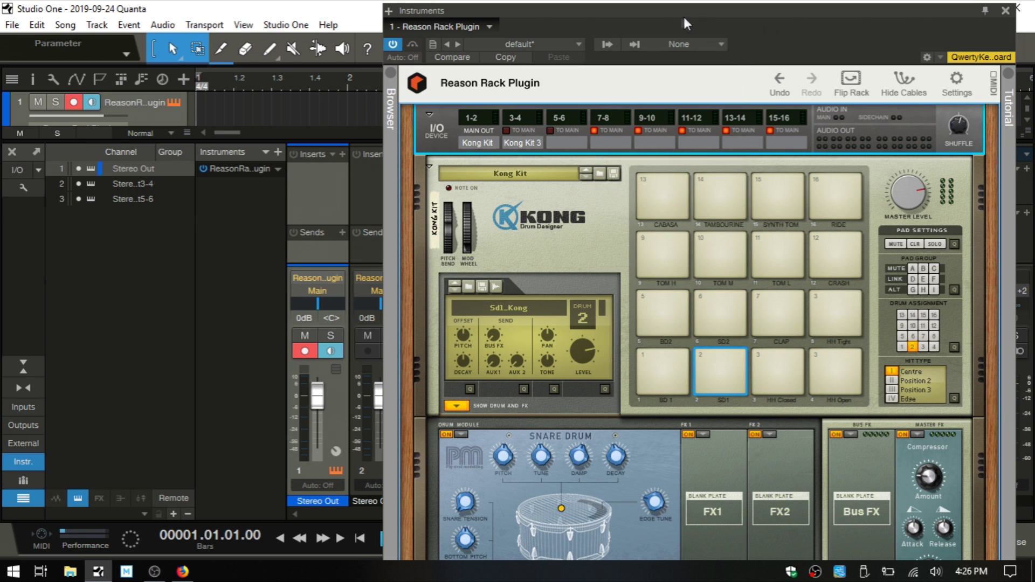
{"action": "left_click_drag", "start_coordinate": [677, 20], "coordinate": [806, 24]}
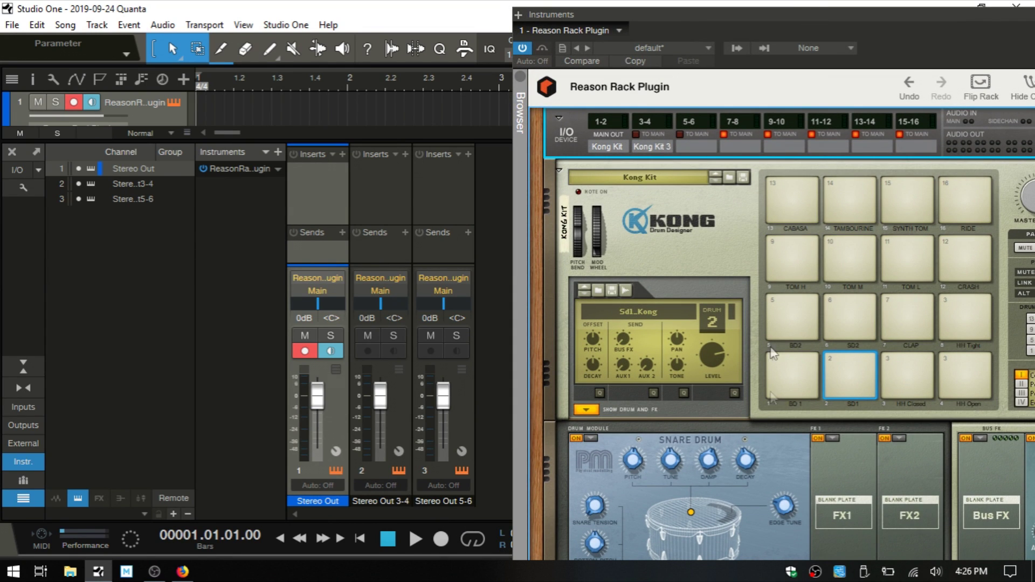
Play SD1 to confirm it meters on the Stereo Out 3-4 channel, then select the HH Closed pad
{"action": "left_click", "coordinate": [849, 372]}
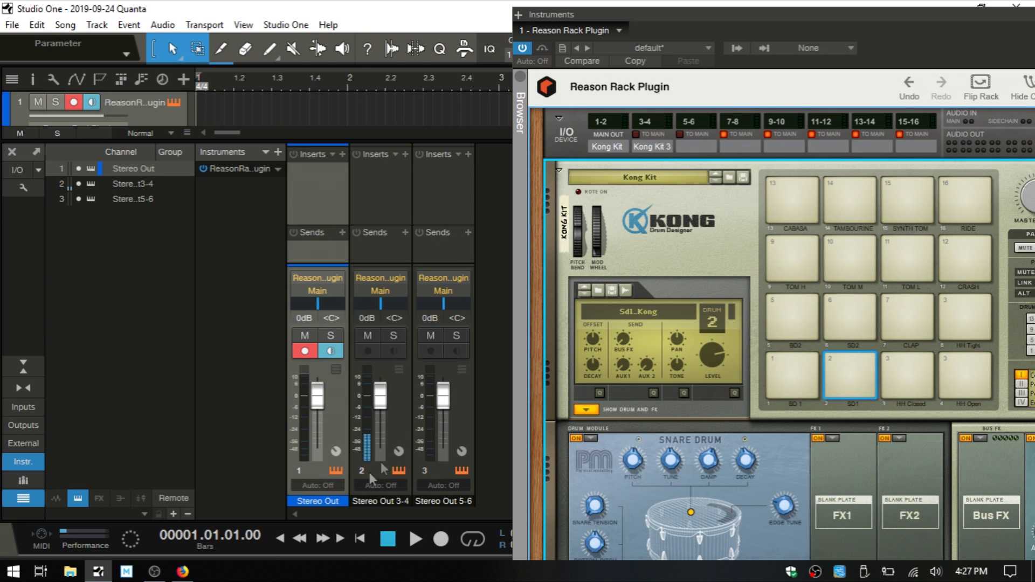
{"action": "left_click", "coordinate": [860, 383]}
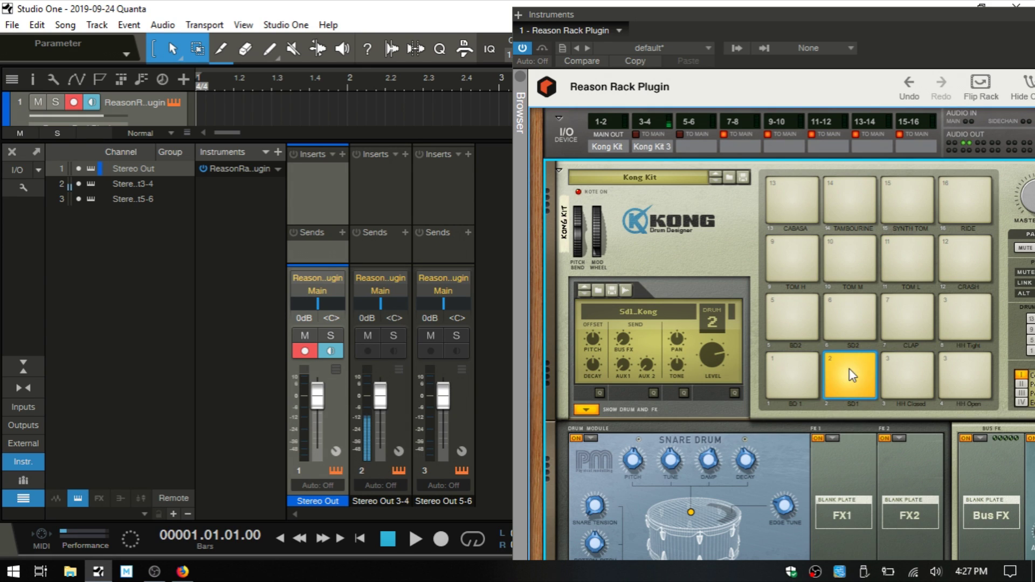
{"action": "left_click", "coordinate": [903, 374]}
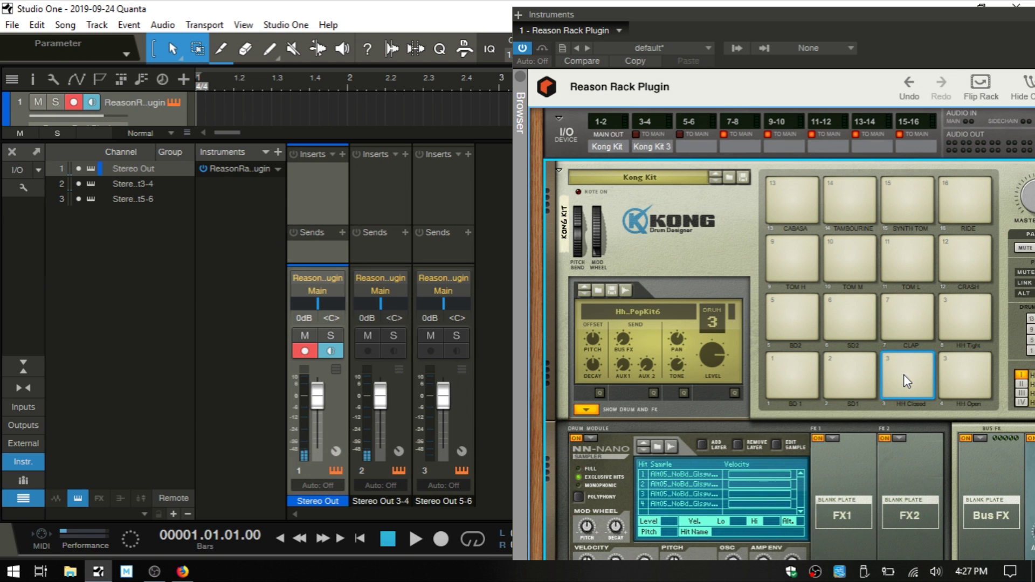
{"action": "left_click_drag", "start_coordinate": [786, 18], "coordinate": [741, 19]}
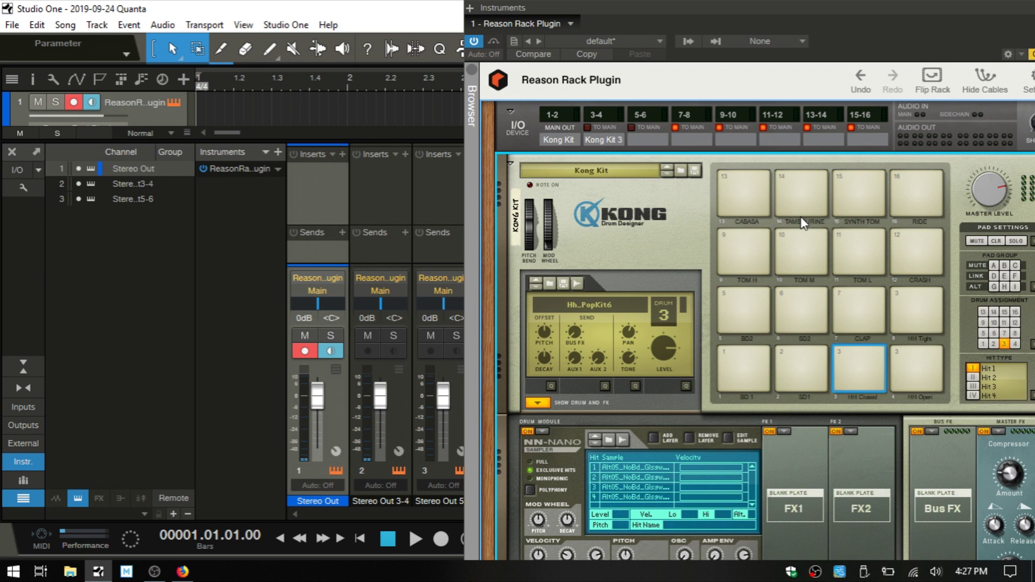
{"action": "scroll", "coordinate": [803, 224], "scroll_direction": "down", "scroll_amount": 3}
Route HH Closed to Output 5-6, cable Kong's Audio Out 5/6 to host outputs 5-6, and test it
{"action": "left_click", "coordinate": [863, 507]}
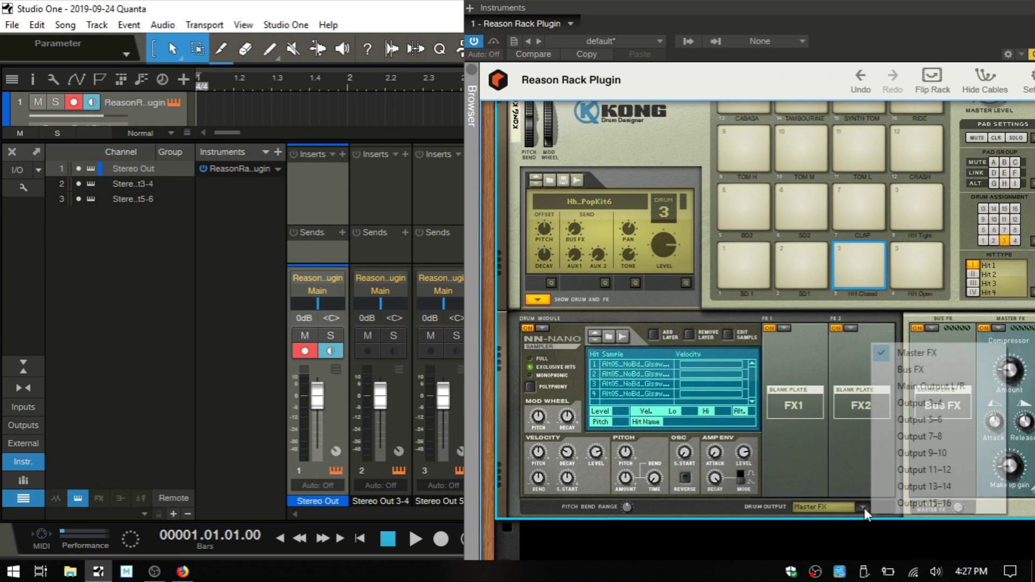
{"action": "left_click", "coordinate": [936, 418]}
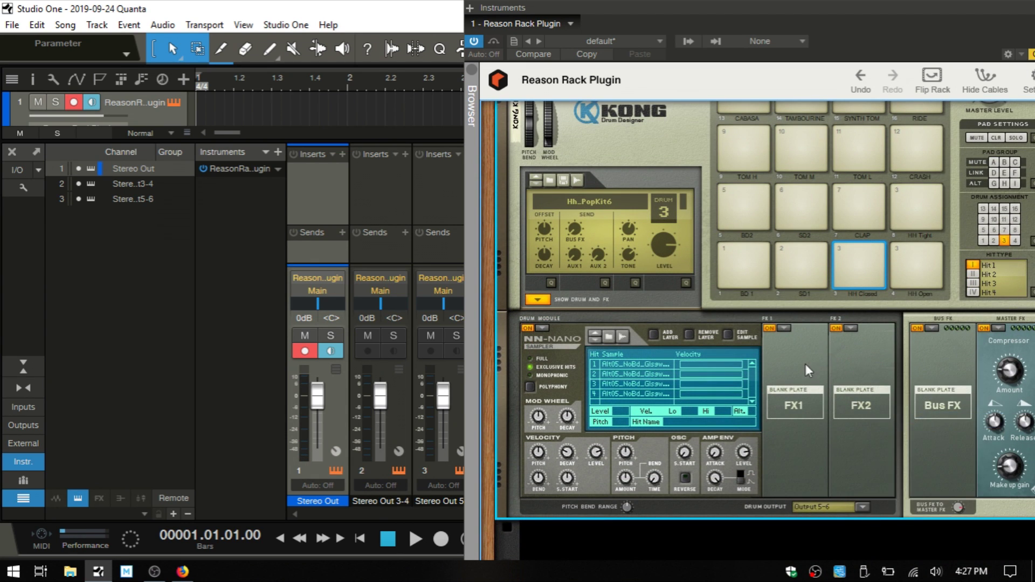
{"action": "scroll", "coordinate": [806, 364], "scroll_direction": "up", "scroll_amount": 3}
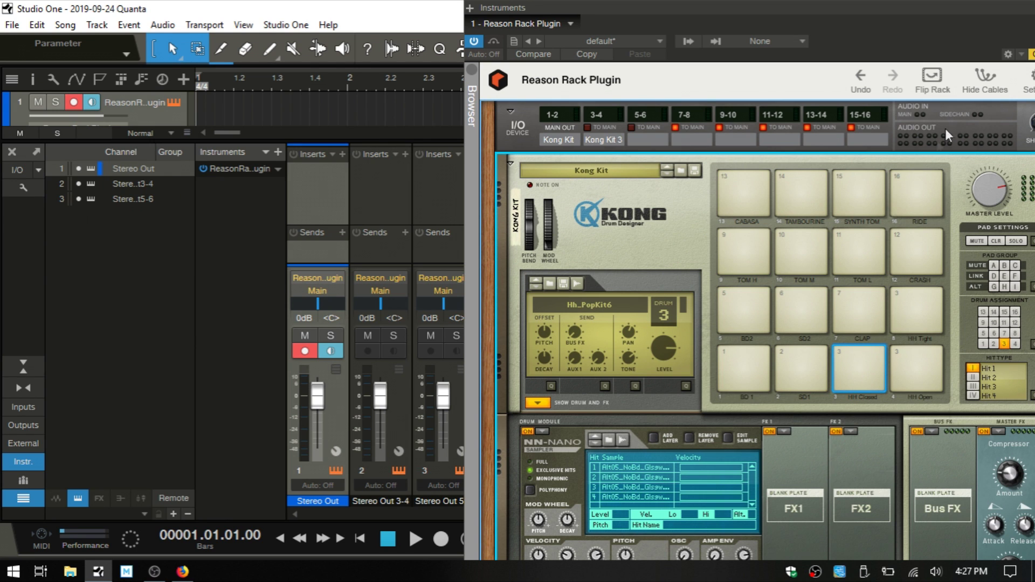
{"action": "left_click", "coordinate": [939, 79]}
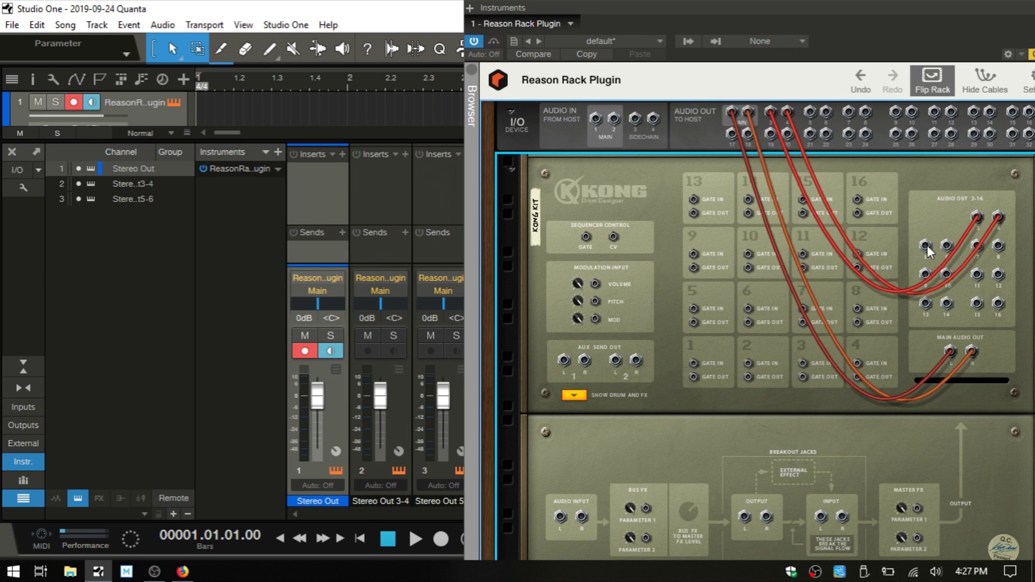
{"action": "left_click_drag", "start_coordinate": [927, 244], "coordinate": [810, 114]}
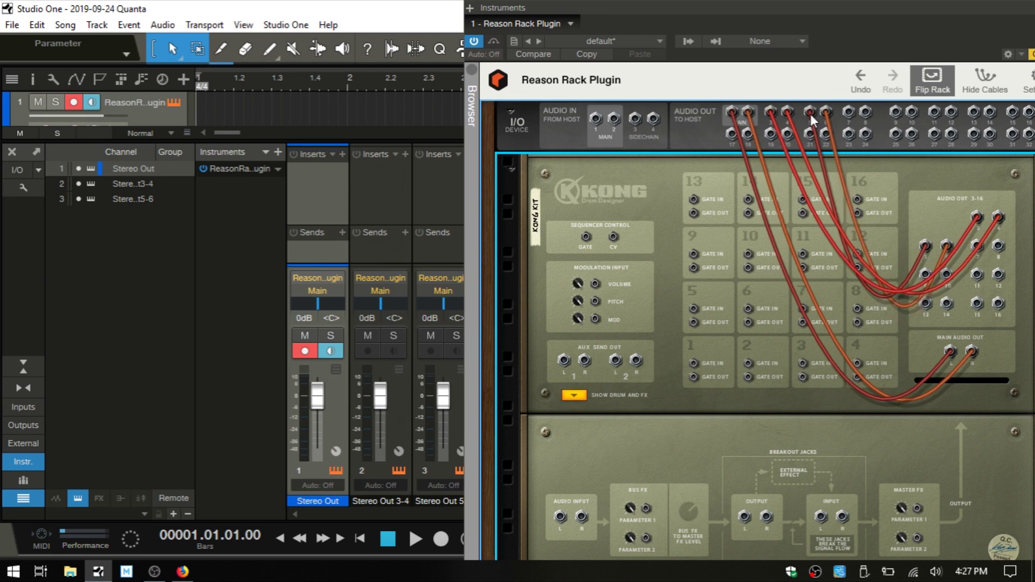
{"action": "left_click", "coordinate": [936, 76]}
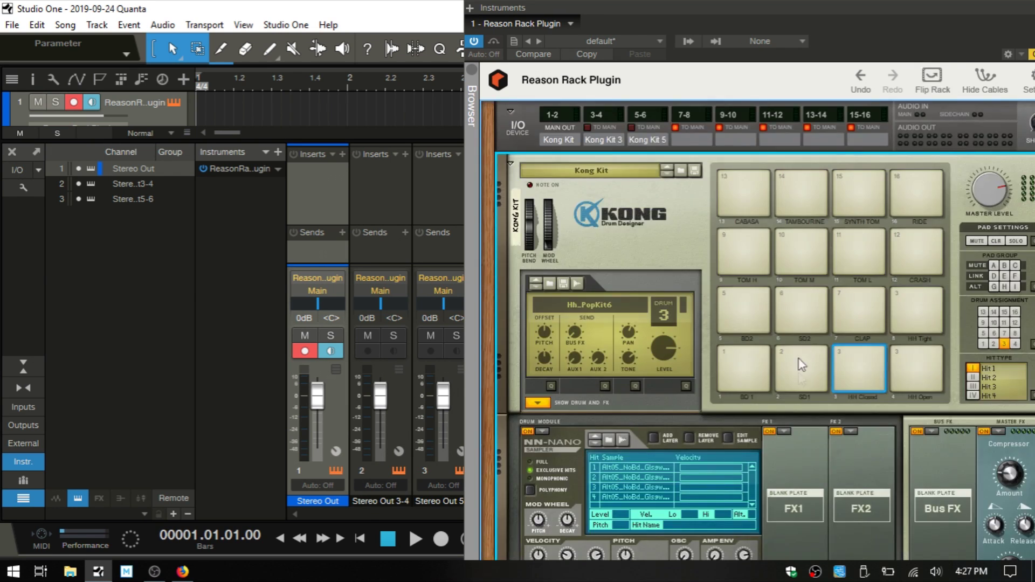
{"action": "left_click", "coordinate": [858, 360]}
{"action": "left_click", "coordinate": [738, 364]}
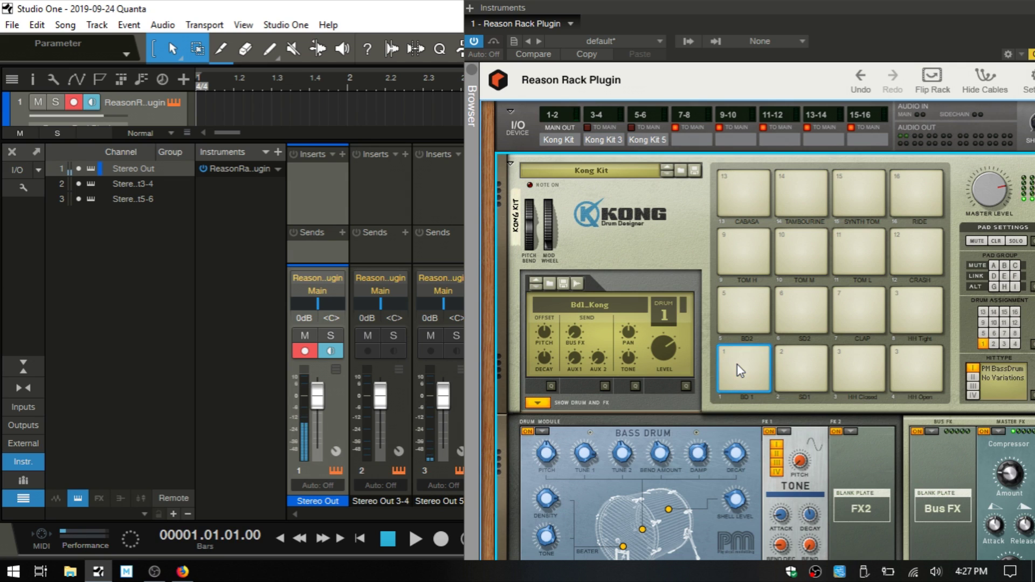
{"action": "left_click", "coordinate": [797, 364]}
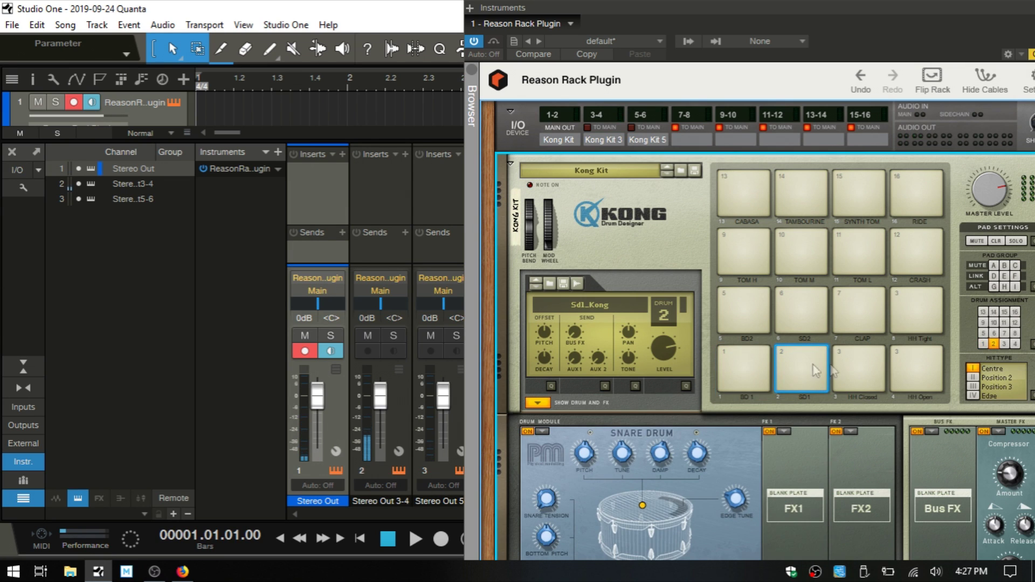
{"action": "left_click", "coordinate": [855, 365]}
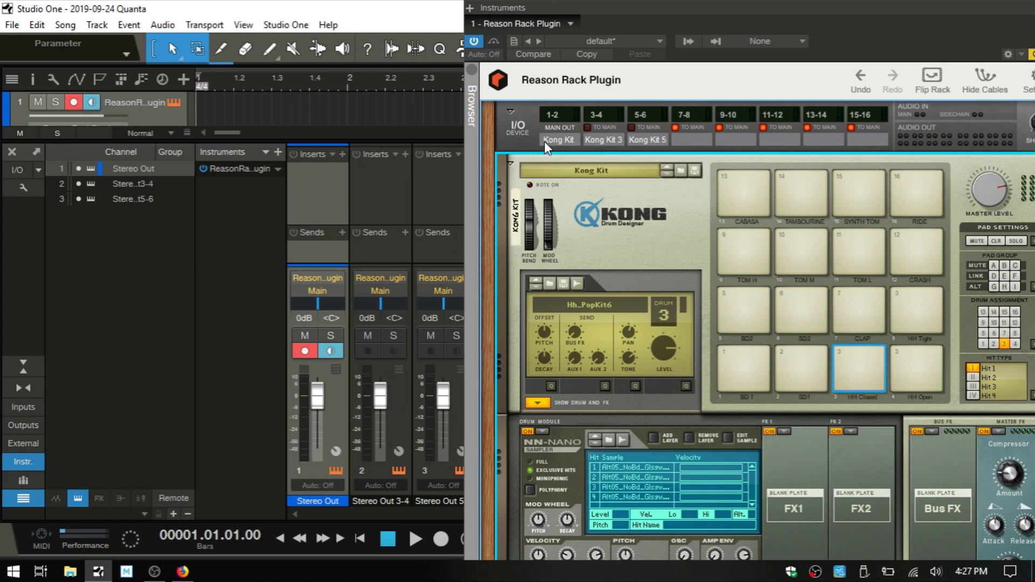
{"action": "left_click", "coordinate": [690, 41]}
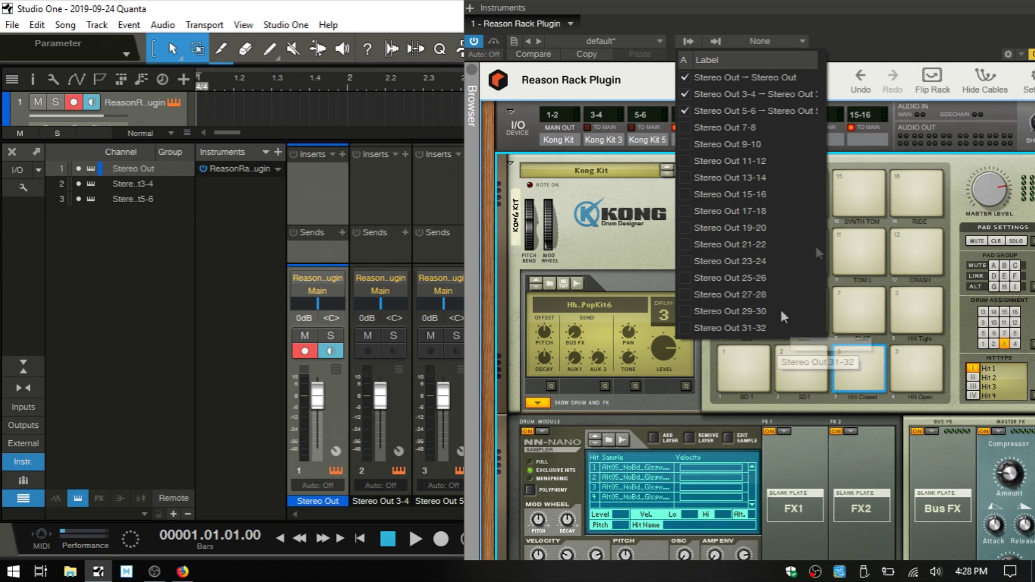
Close the output routing list, shift the plugin window left, and flip the rack to check cabling
{"action": "left_click", "coordinate": [866, 13]}
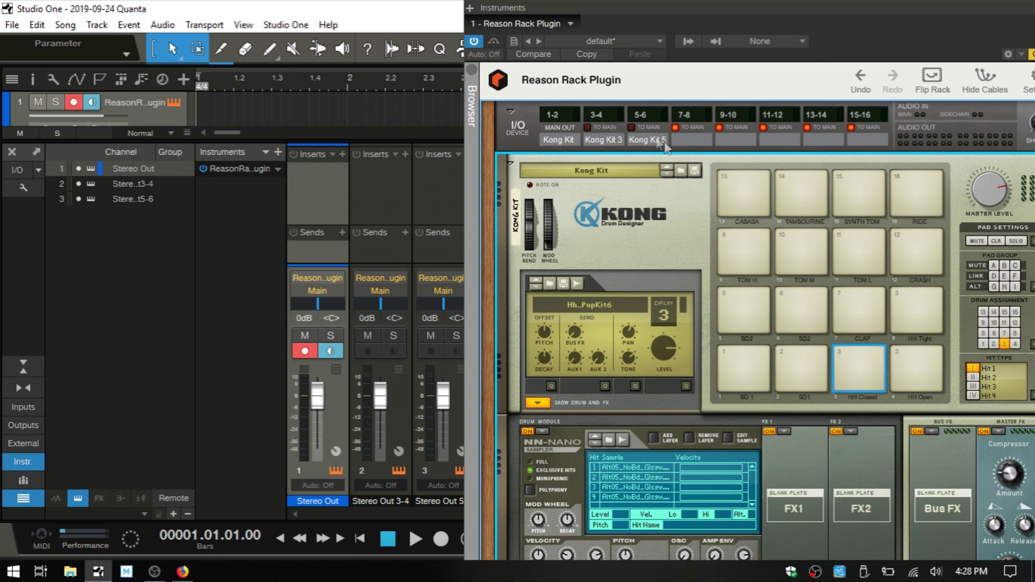
{"action": "left_click_drag", "start_coordinate": [851, 6], "coordinate": [765, 12]}
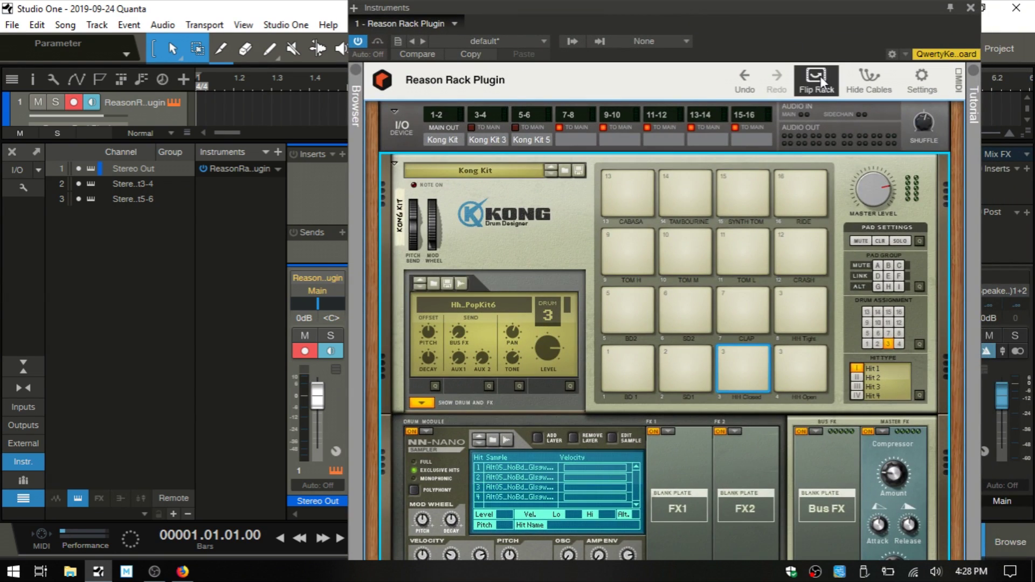
{"action": "left_click", "coordinate": [817, 81]}
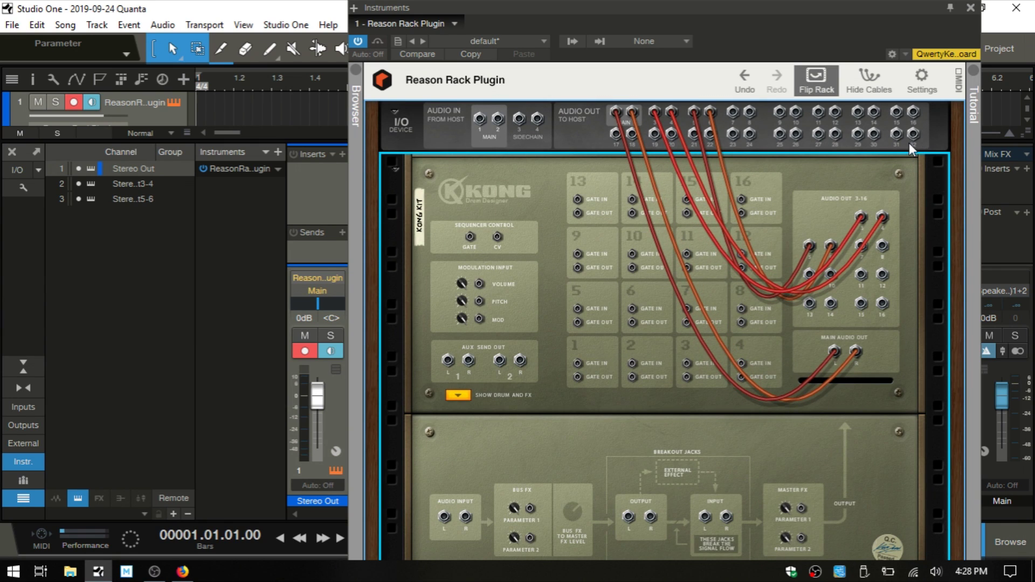
{"action": "left_click", "coordinate": [817, 76]}
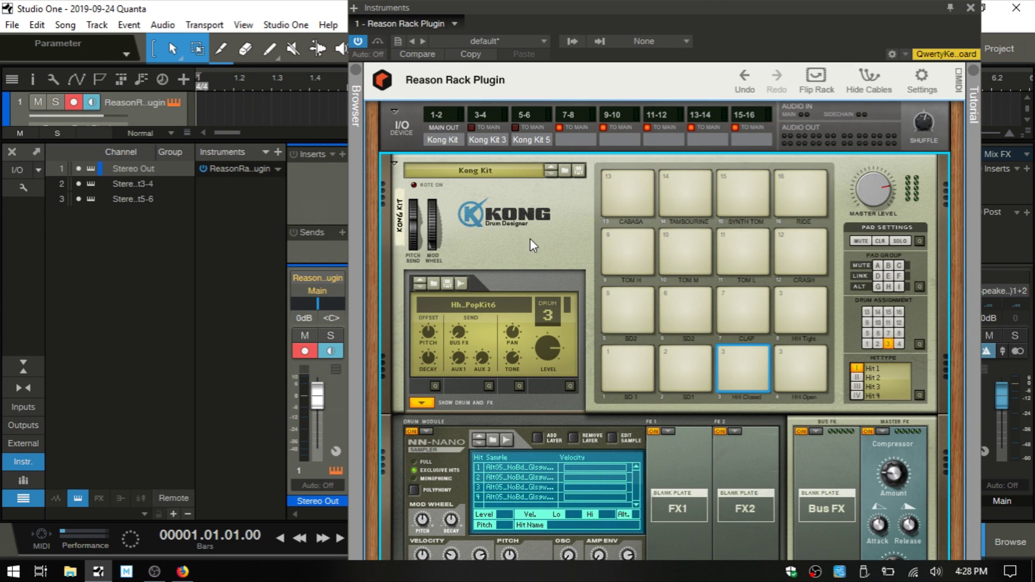
Collapse Kong's Drum and FX section, then delete the Kong device from the rack
{"action": "left_click", "coordinate": [421, 403]}
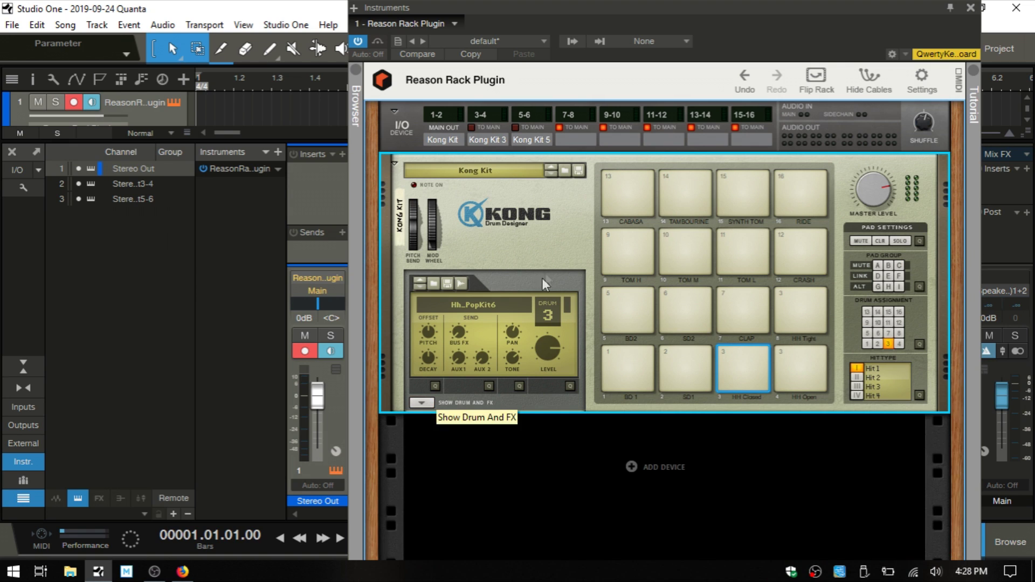
{"action": "right_click", "coordinate": [557, 218]}
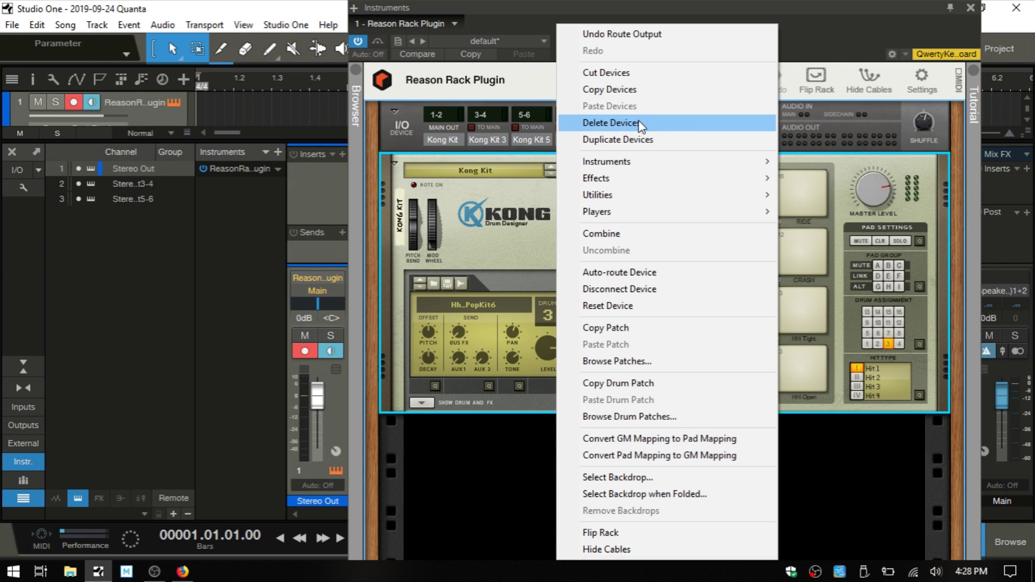
{"action": "left_click", "coordinate": [517, 208]}
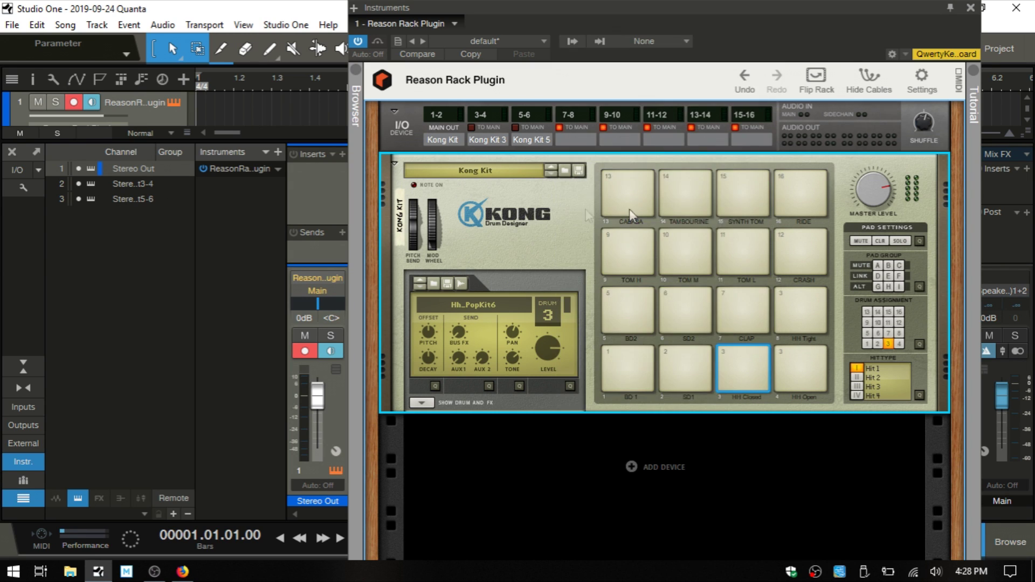
{"action": "right_click", "coordinate": [556, 222]}
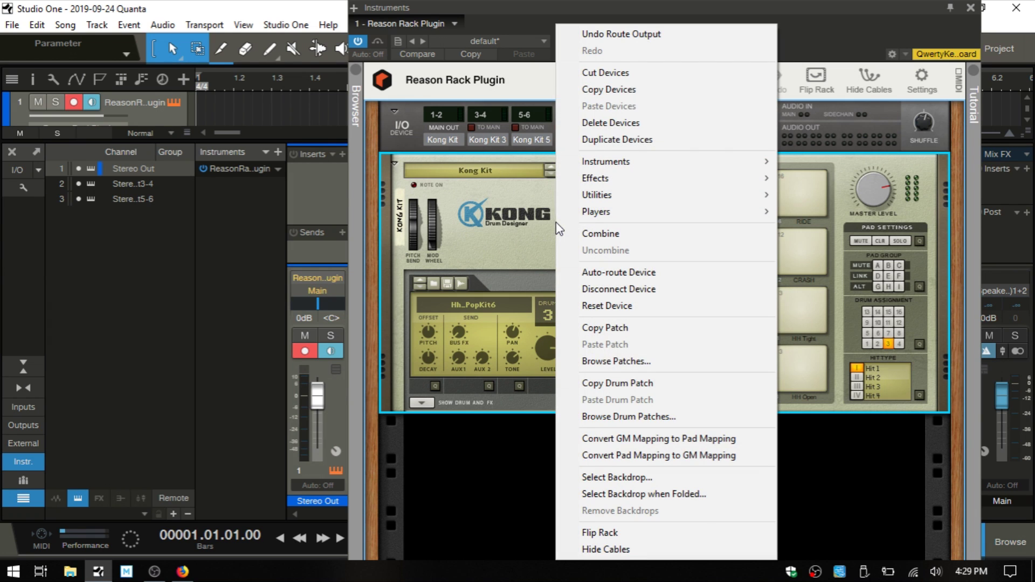
{"action": "left_click", "coordinate": [635, 123]}
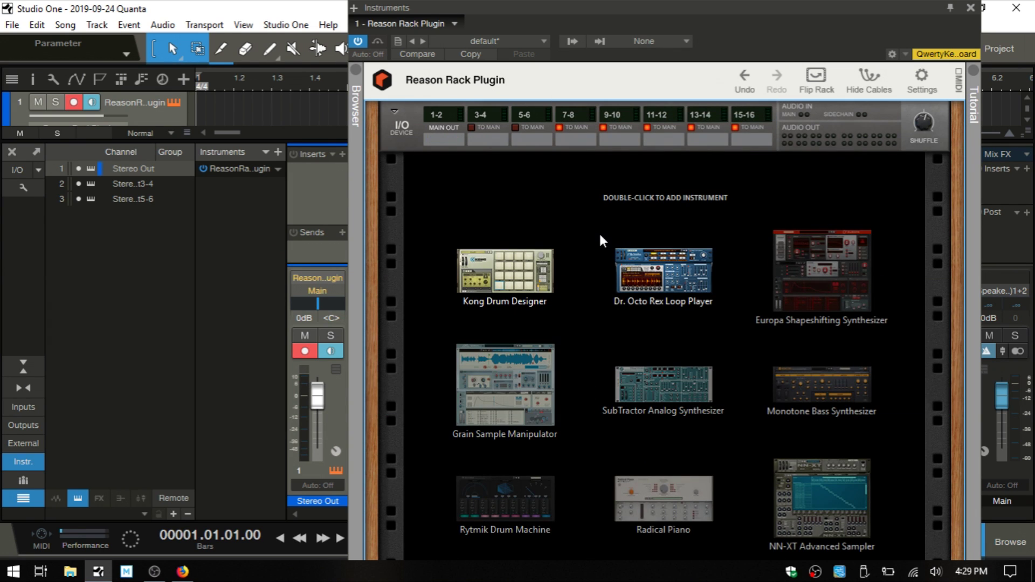
Route outputs 5-6 to main, fold the I/O device to a strip, and close the preset list unchanged
{"action": "left_click", "coordinate": [515, 127]}
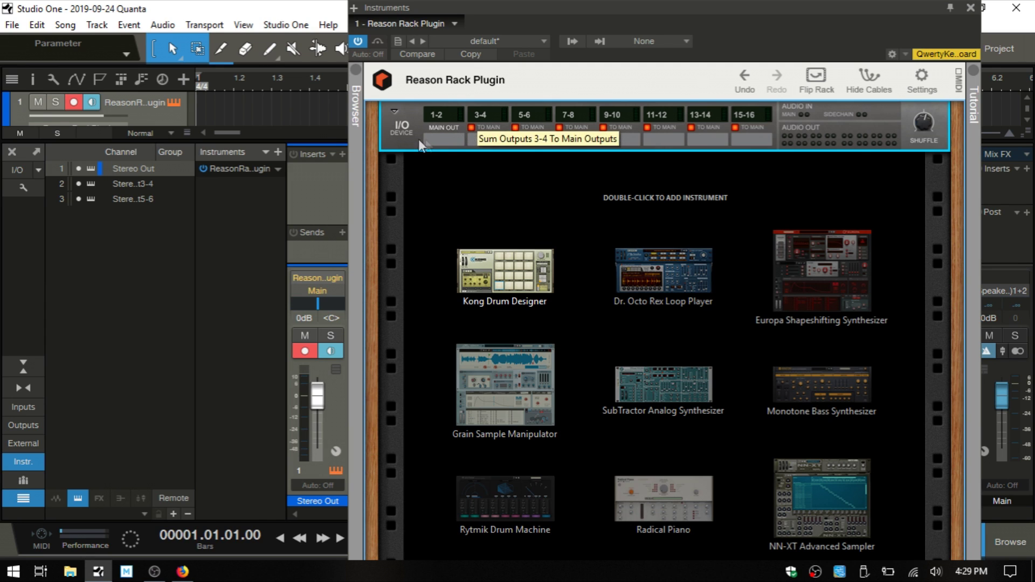
{"action": "left_click", "coordinate": [394, 111]}
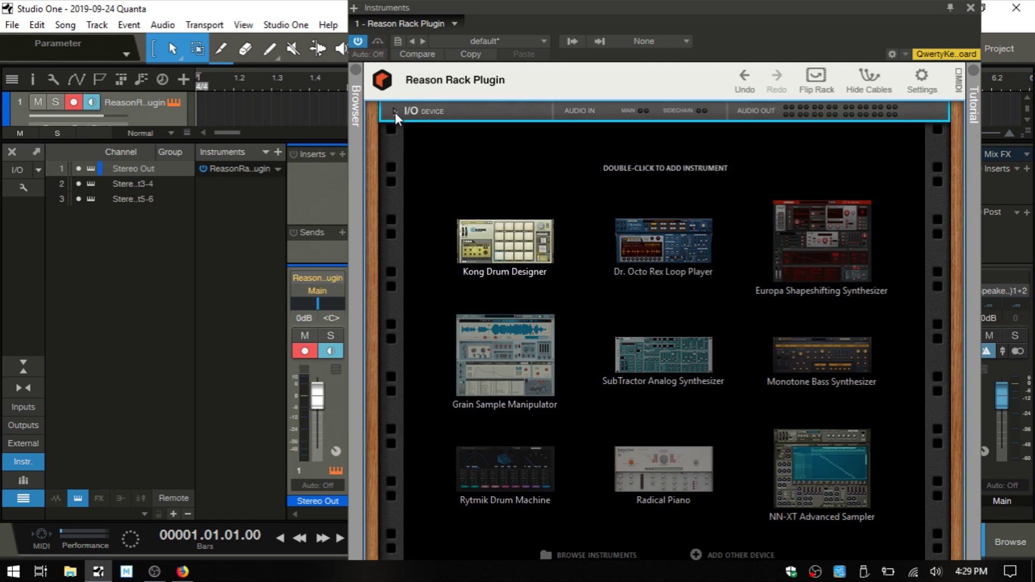
{"action": "left_click", "coordinate": [396, 42]}
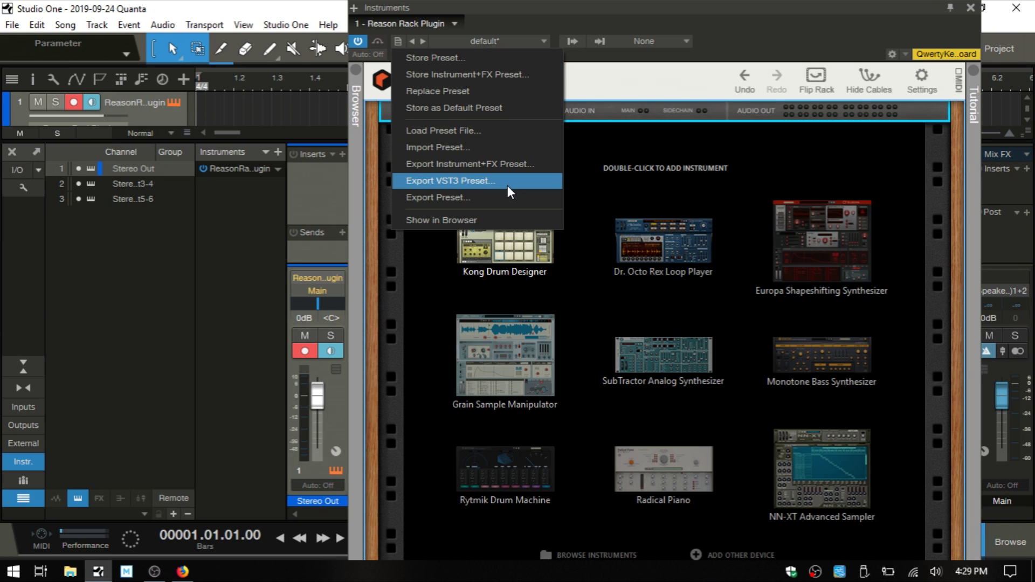
{"action": "left_click", "coordinate": [774, 10]}
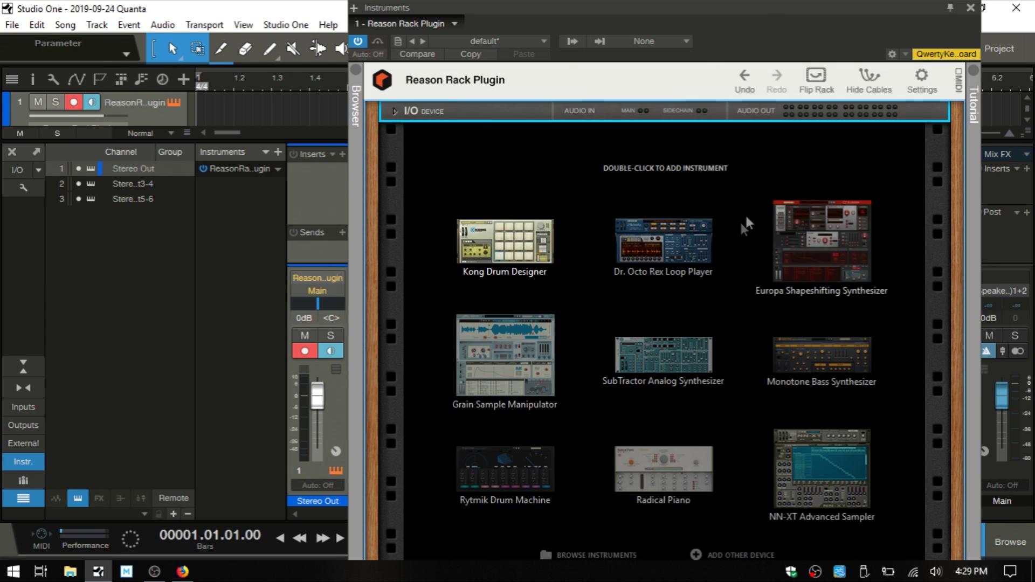
Load the Europa synthesizer and play T, U, E notes from the computer keyboard
{"action": "double_click", "coordinate": [822, 244]}
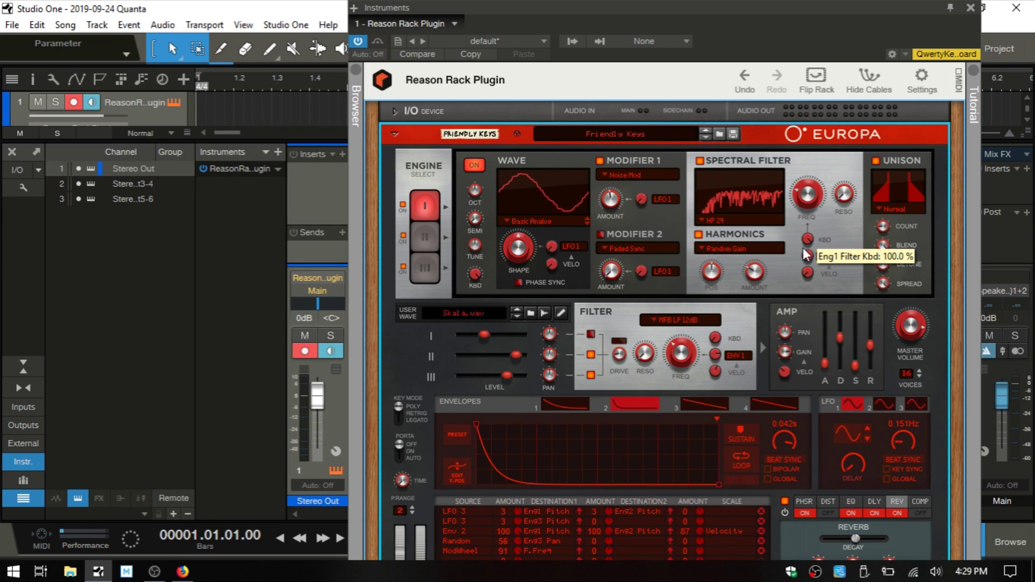
{"action": "key", "text": "Caps_Lock"}
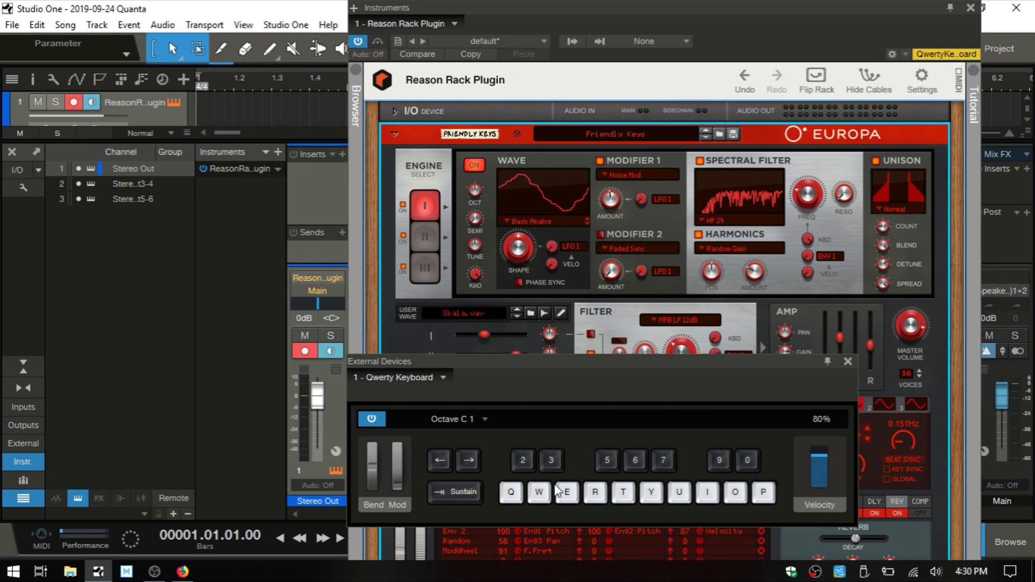
{"action": "key", "text": "t"}
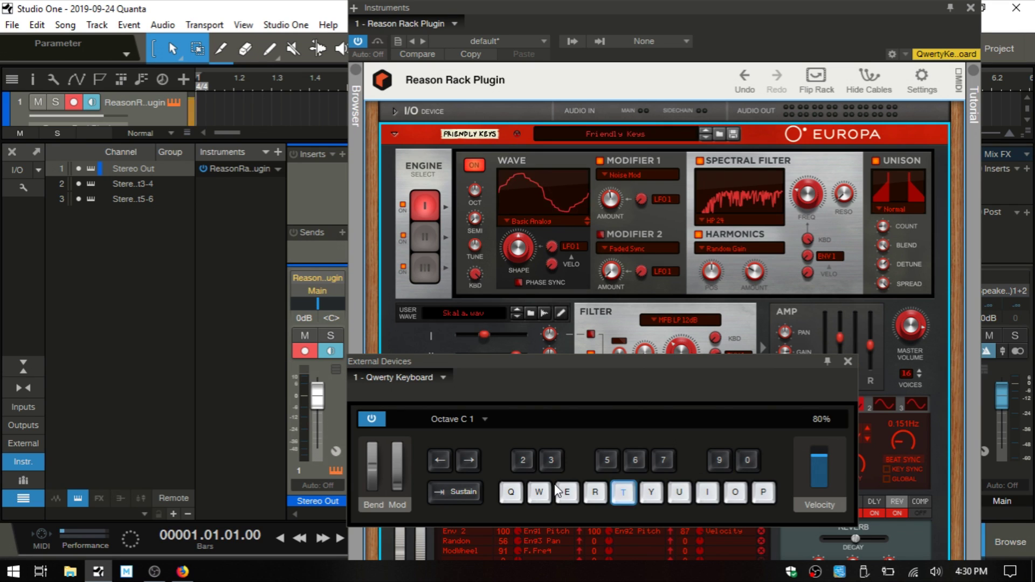
{"action": "key", "text": "u"}
{"action": "key", "text": "e"}
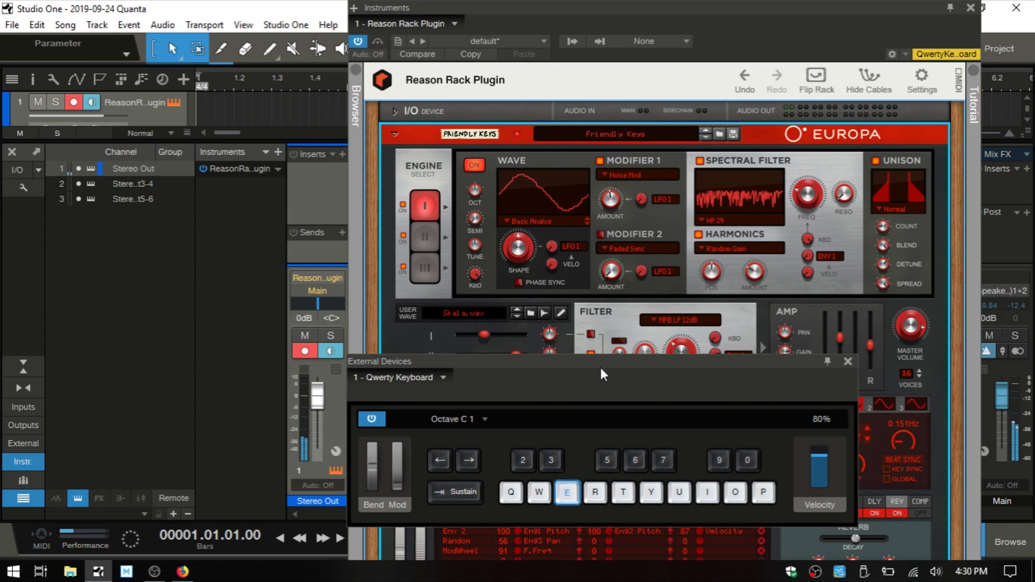
Reposition the on-screen keyboard, play more notes on Europa, and bring the rack window forward
{"action": "left_click_drag", "start_coordinate": [602, 362], "coordinate": [306, 225]}
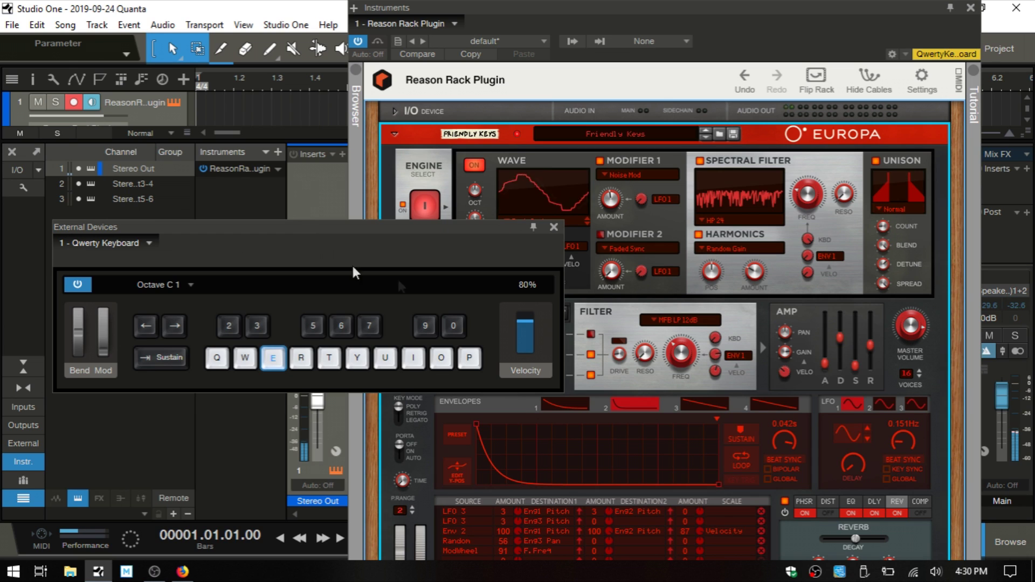
{"action": "key", "text": "u"}
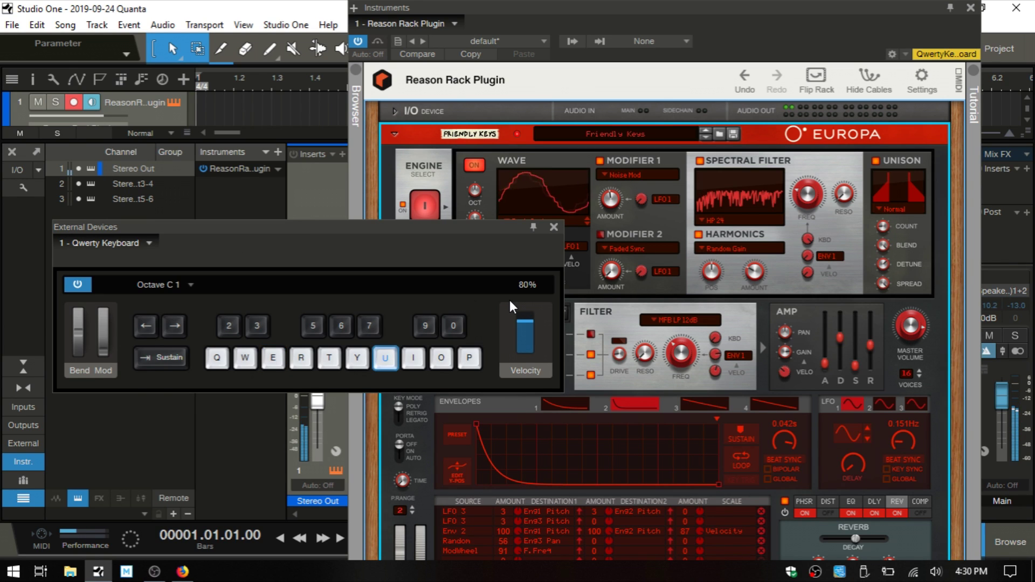
{"action": "key", "text": "t"}
{"action": "key", "text": "e"}
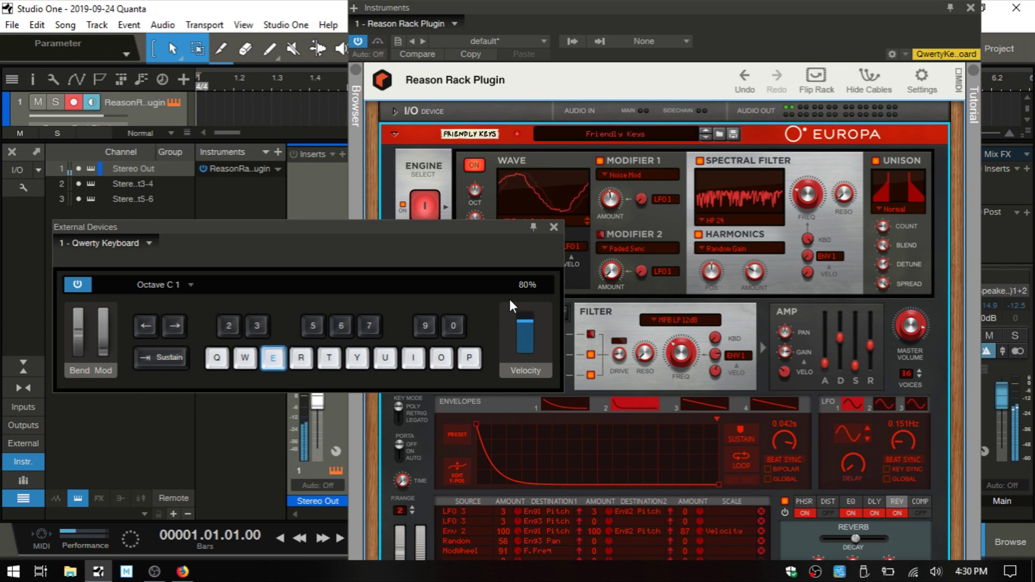
{"action": "left_click_drag", "start_coordinate": [317, 228], "coordinate": [704, 247]}
{"action": "left_click", "coordinate": [743, 23]}
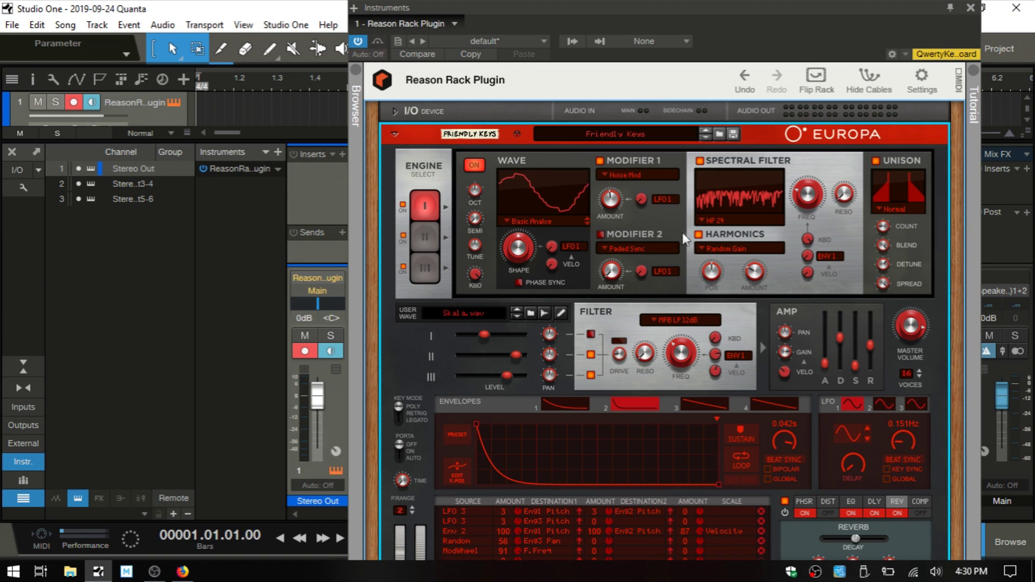
Replace Europa with the Grain Sample Manipulator in the rack
{"action": "right_click", "coordinate": [679, 217]}
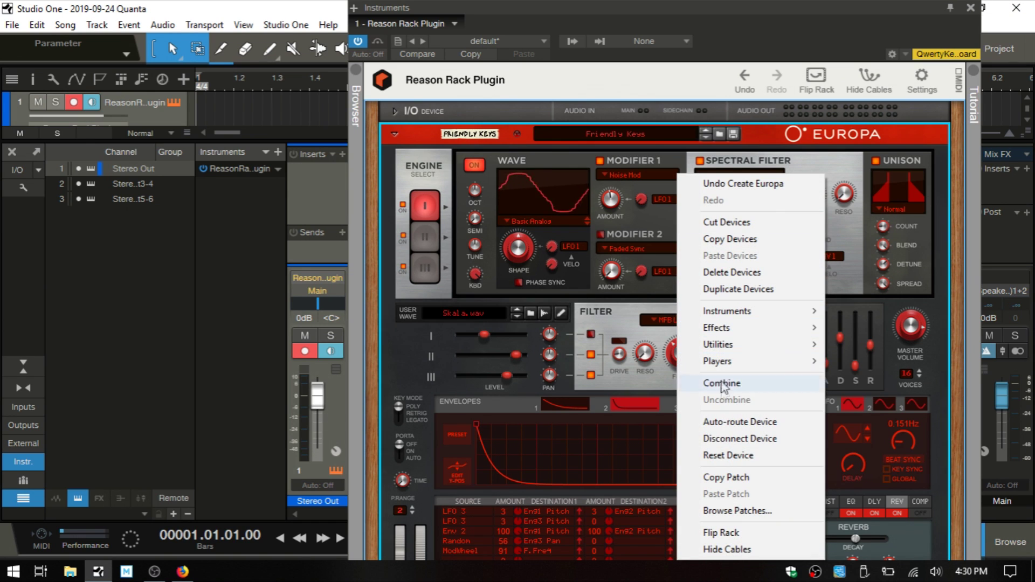
{"action": "left_click", "coordinate": [757, 274]}
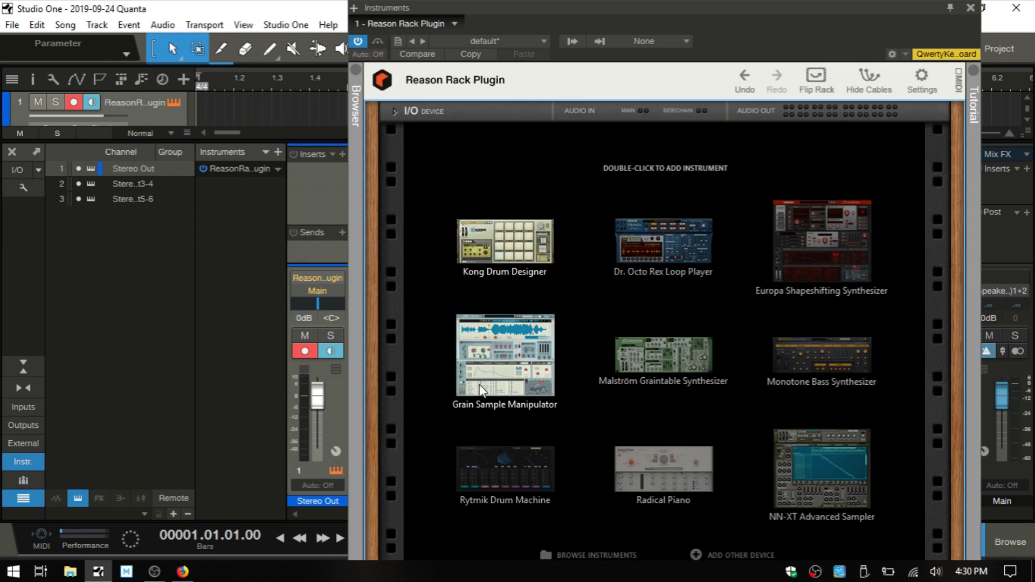
{"action": "double_click", "coordinate": [502, 353]}
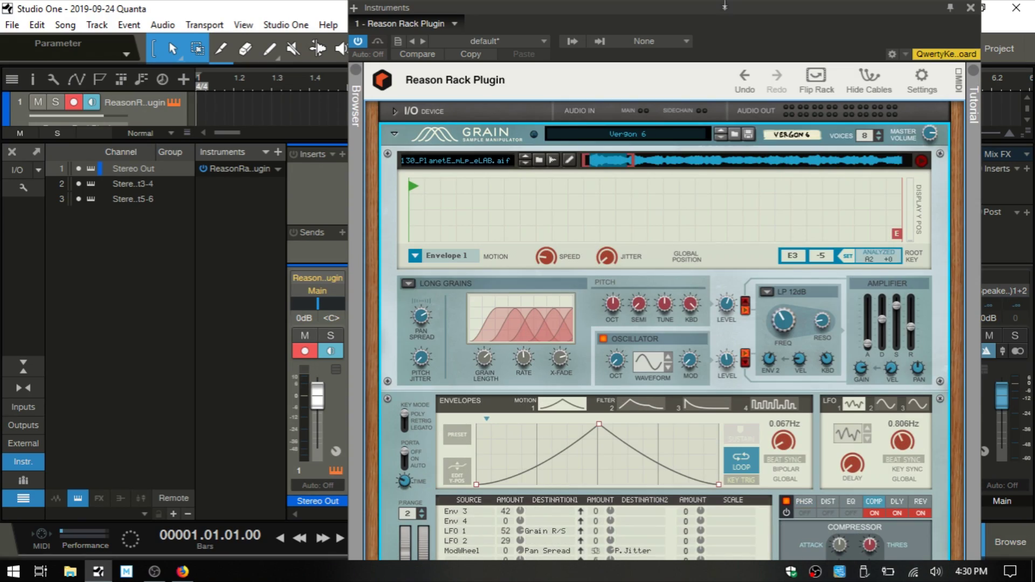
Reposition the plugin window, play a note on Grain, then delete Grain from the rack
{"action": "left_click_drag", "start_coordinate": [719, 9], "coordinate": [737, 129]}
{"action": "left_click_drag", "start_coordinate": [784, 103], "coordinate": [747, 8]}
{"action": "key", "text": "a"}
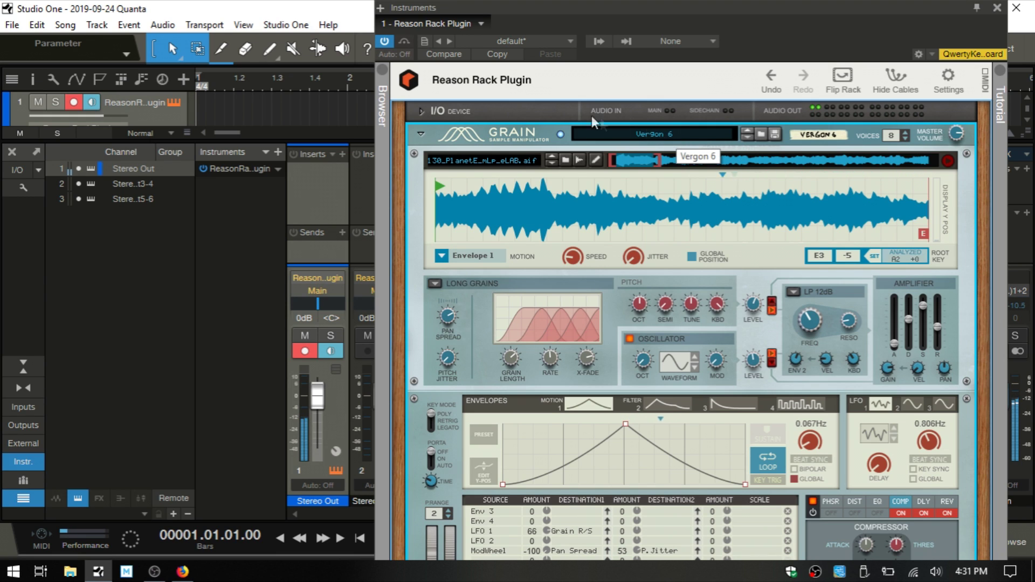
{"action": "right_click", "coordinate": [526, 135]}
{"action": "left_click", "coordinate": [578, 235]}
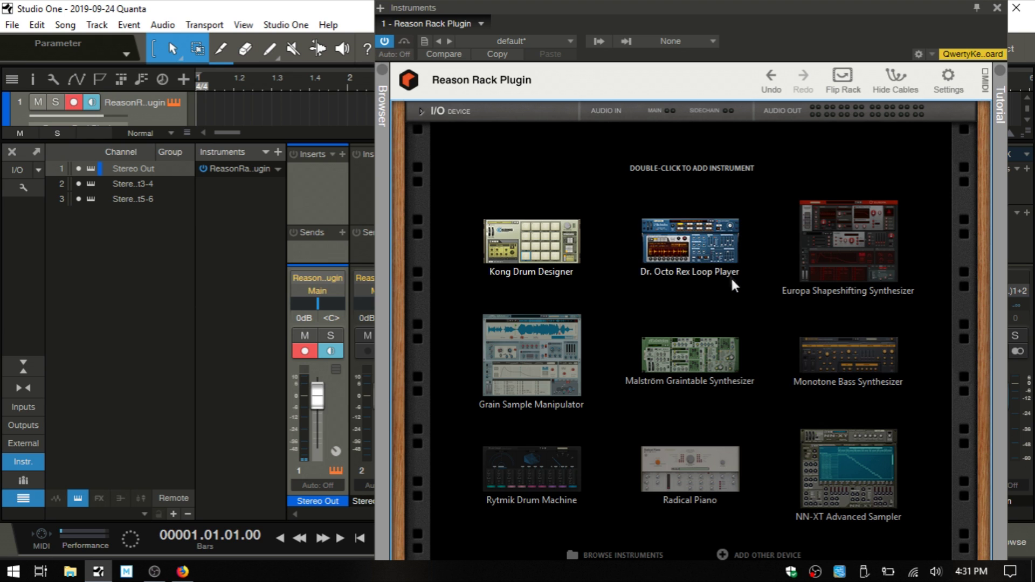
Add Dr. OctoRex, expand its Programmer panel, and start loop playback
{"action": "double_click", "coordinate": [682, 243]}
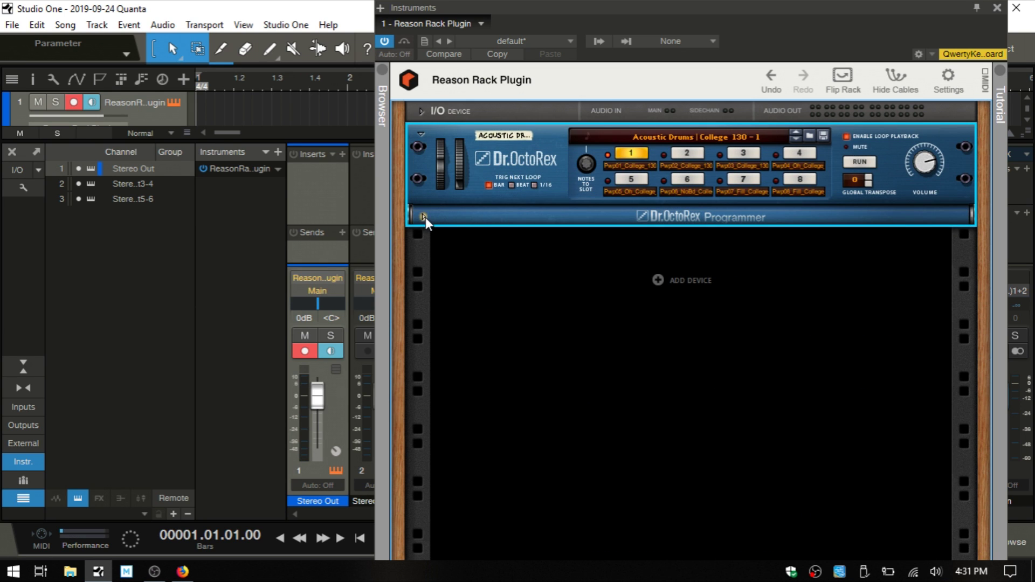
{"action": "left_click", "coordinate": [425, 218]}
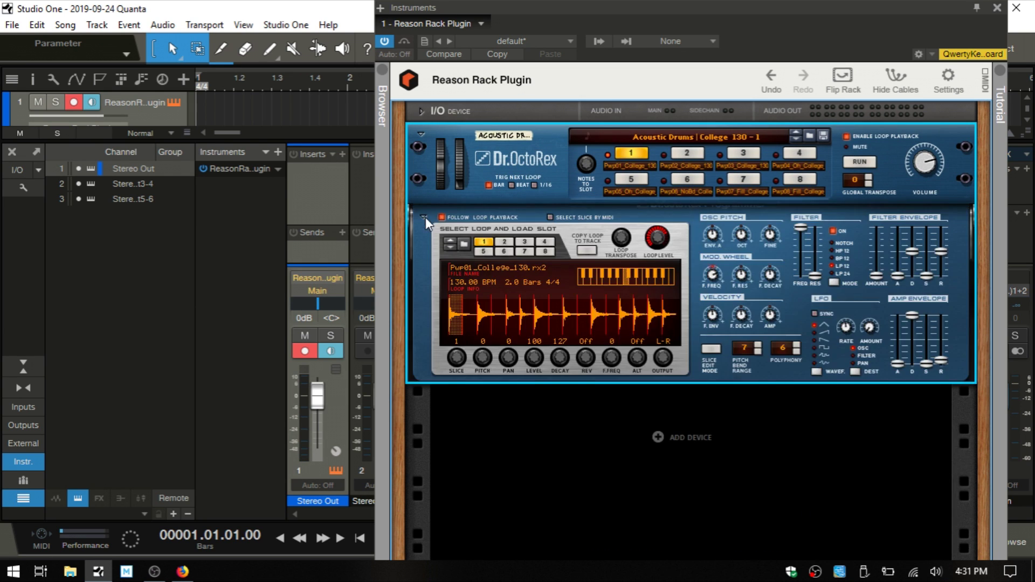
{"action": "left_click", "coordinate": [864, 163]}
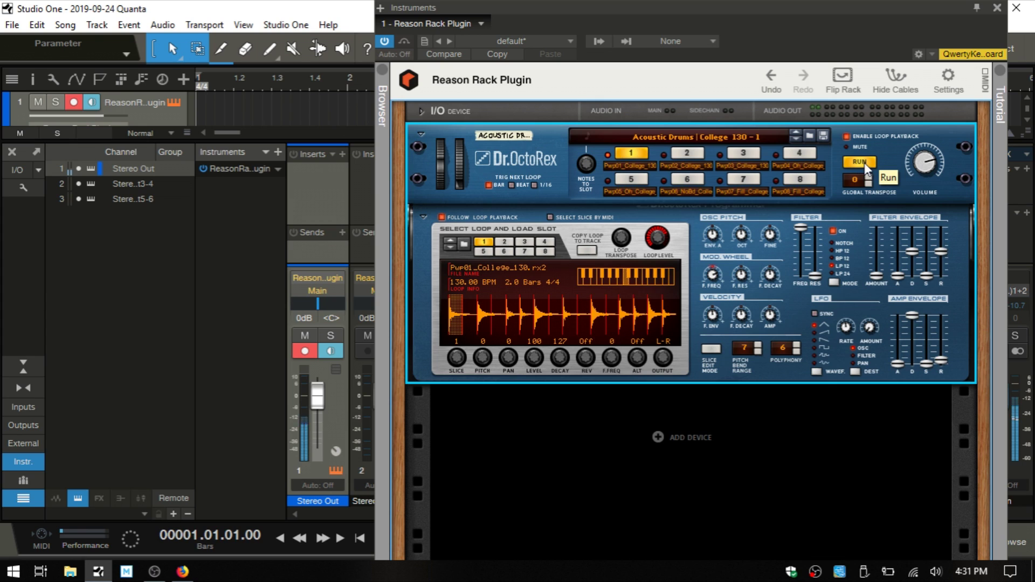
Audition loop slots 2 through 7, stop playback, and flip the rack to its back
{"action": "left_click", "coordinate": [682, 155]}
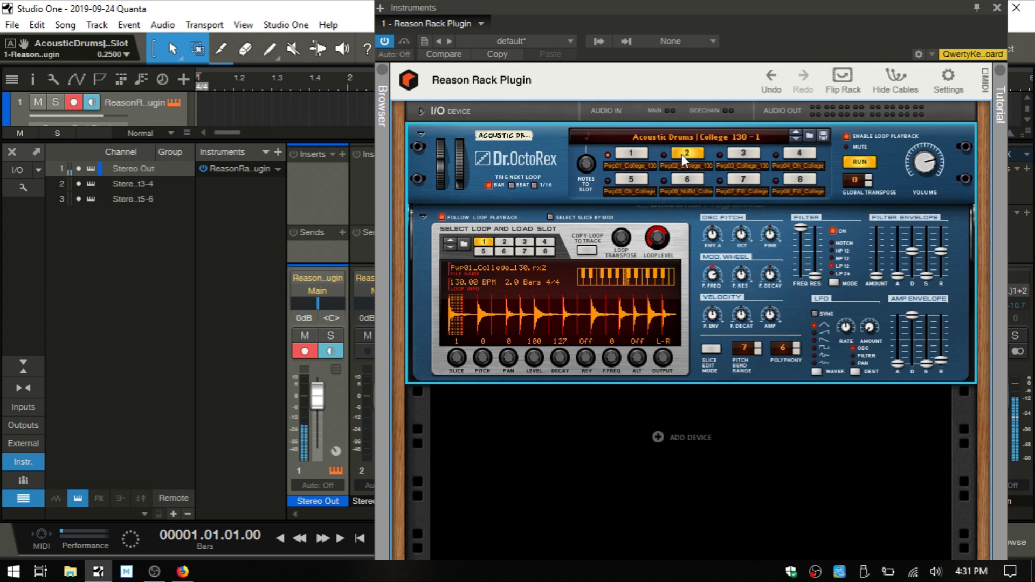
{"action": "left_click", "coordinate": [748, 154]}
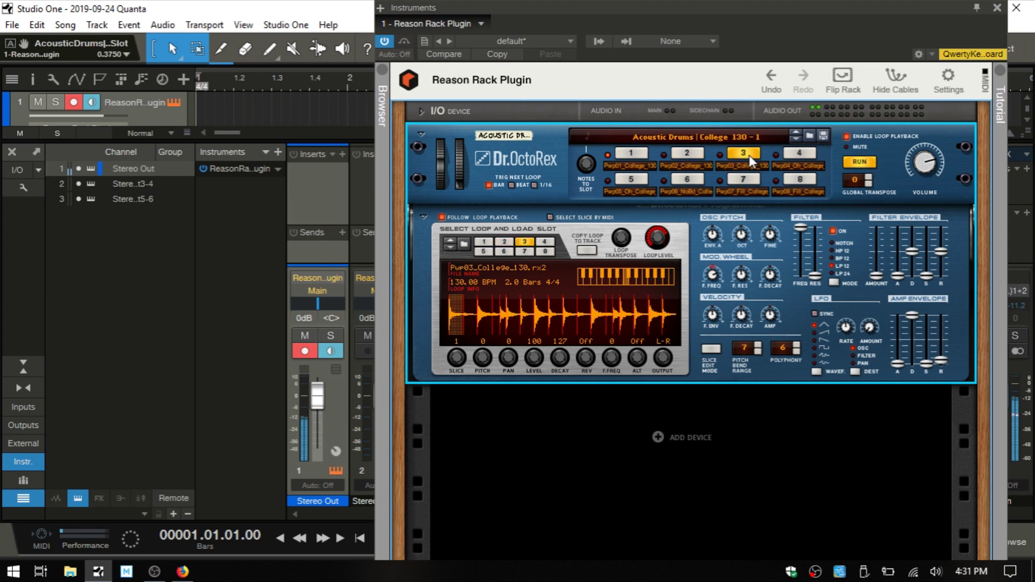
{"action": "left_click", "coordinate": [803, 154]}
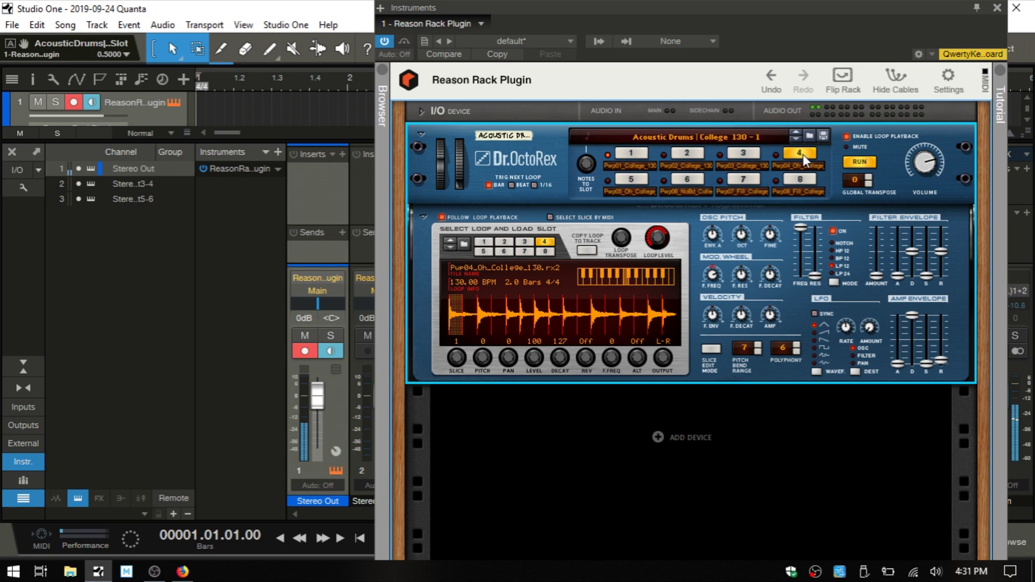
{"action": "left_click", "coordinate": [637, 178]}
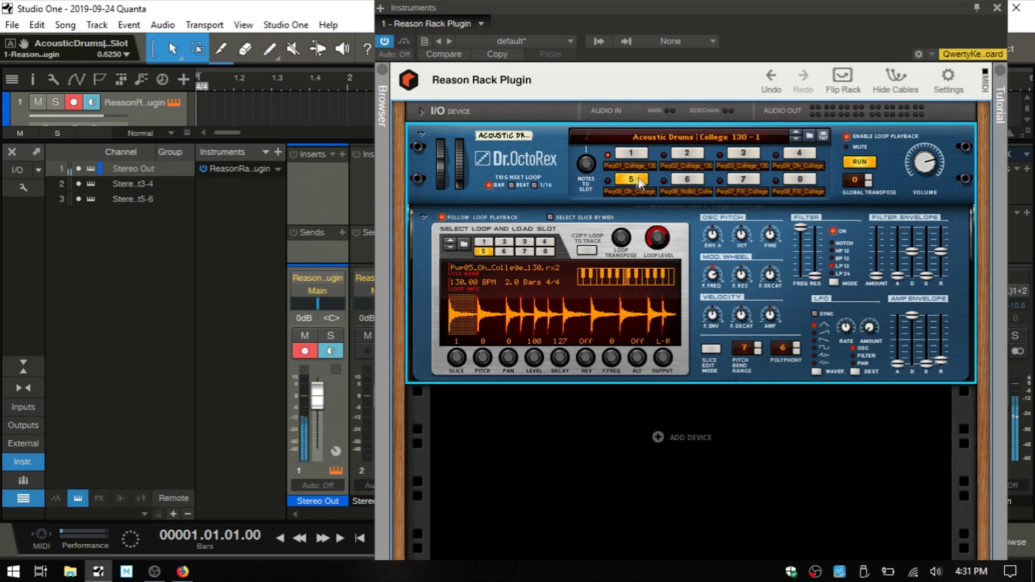
{"action": "left_click", "coordinate": [683, 176]}
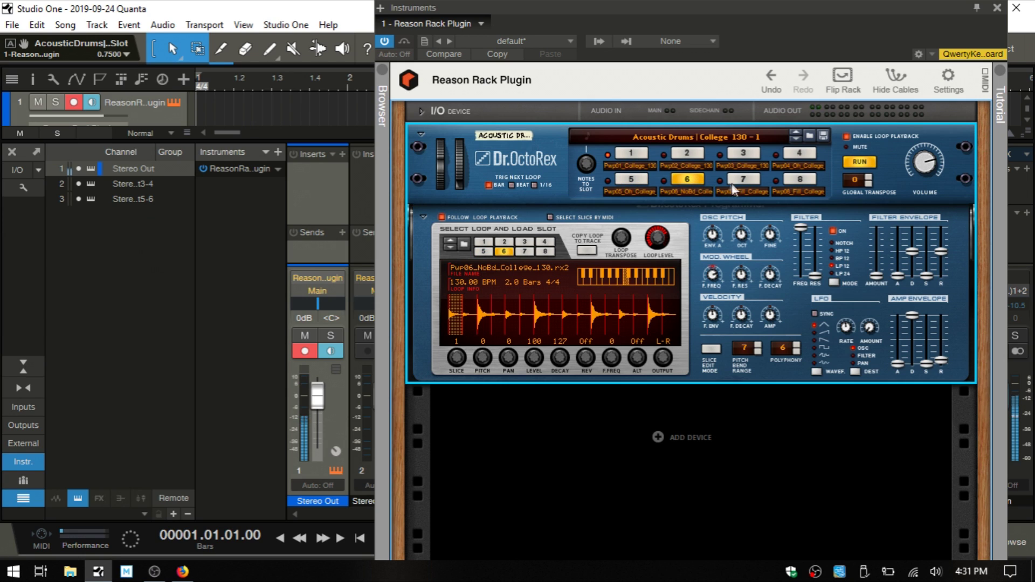
{"action": "left_click", "coordinate": [748, 183]}
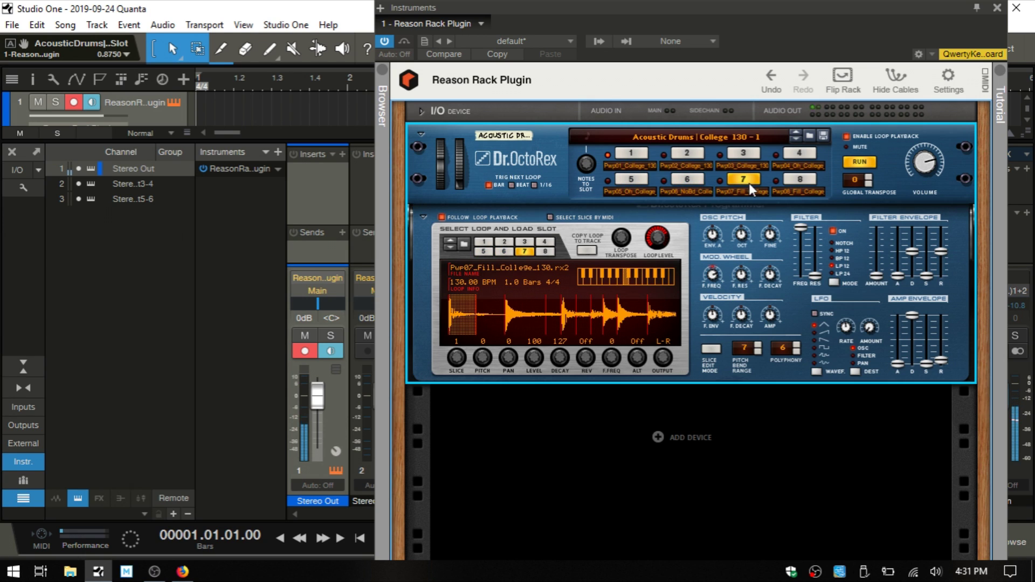
{"action": "left_click", "coordinate": [862, 165]}
{"action": "left_click", "coordinate": [841, 84]}
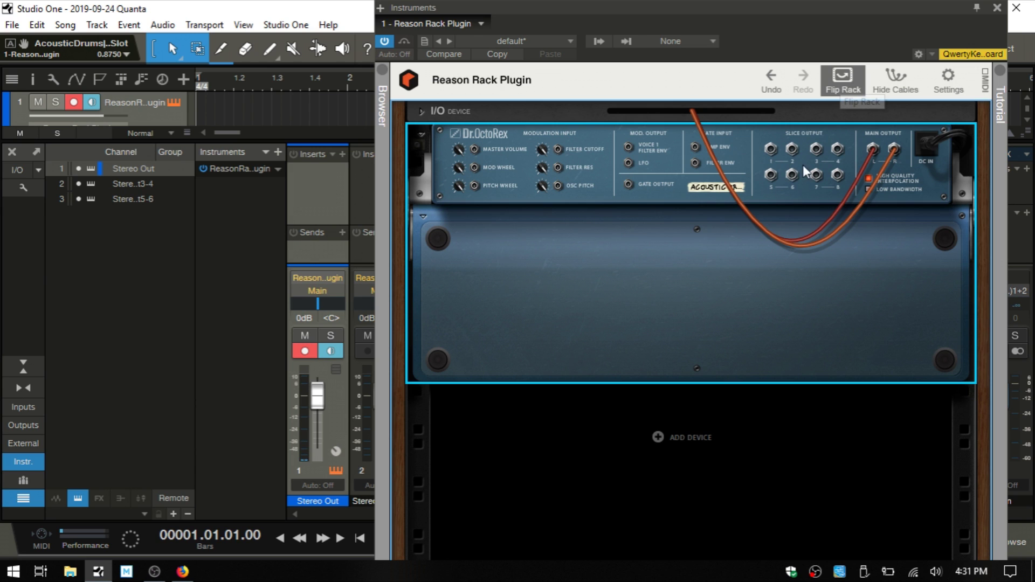
Cable Dr. OctoRex slice output 1 to Audio Out 3, refold the I/O device, and face the rack front
{"action": "left_click", "coordinate": [421, 110]}
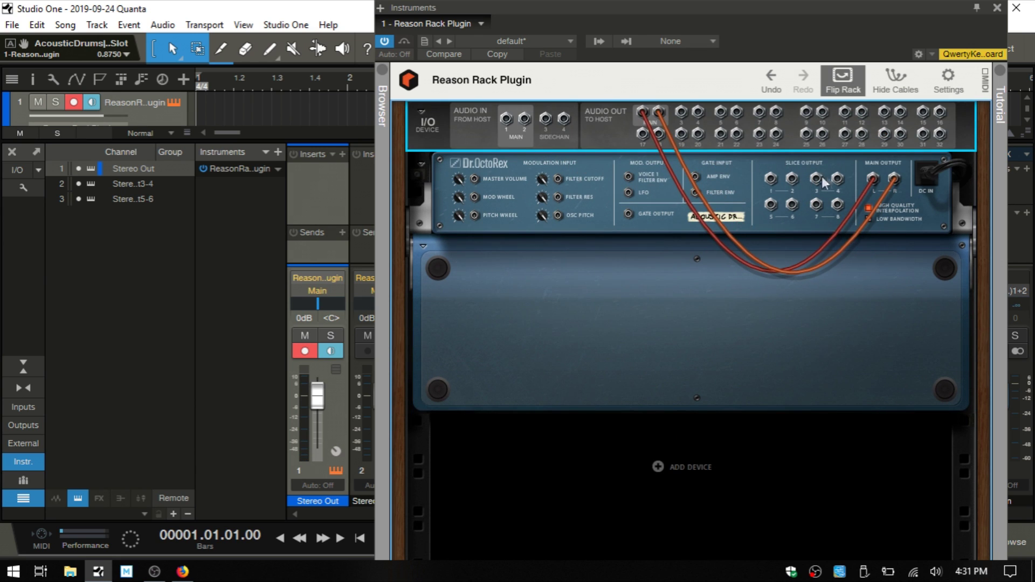
{"action": "left_click", "coordinate": [771, 179]}
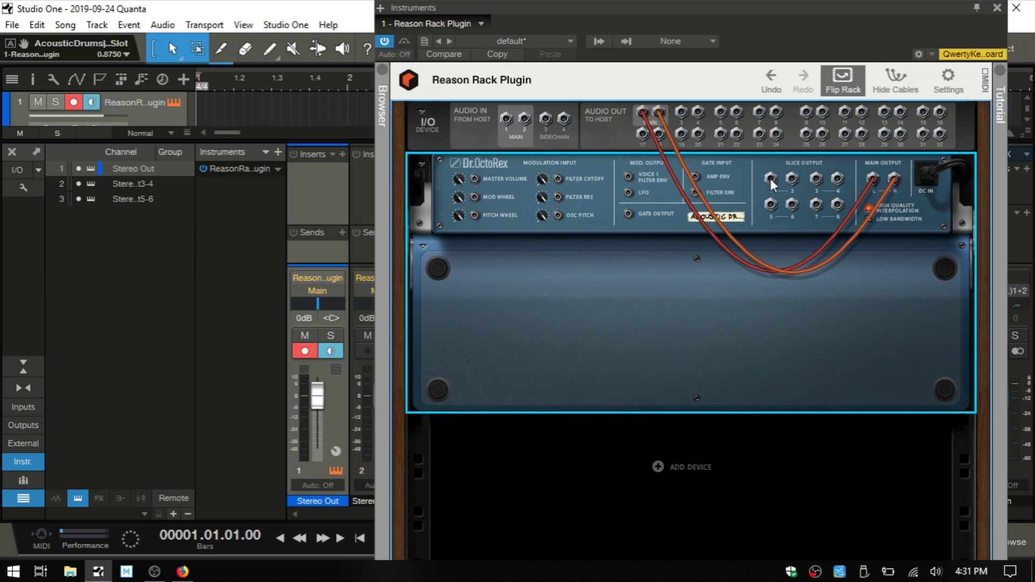
{"action": "left_click_drag", "start_coordinate": [770, 178], "coordinate": [681, 112]}
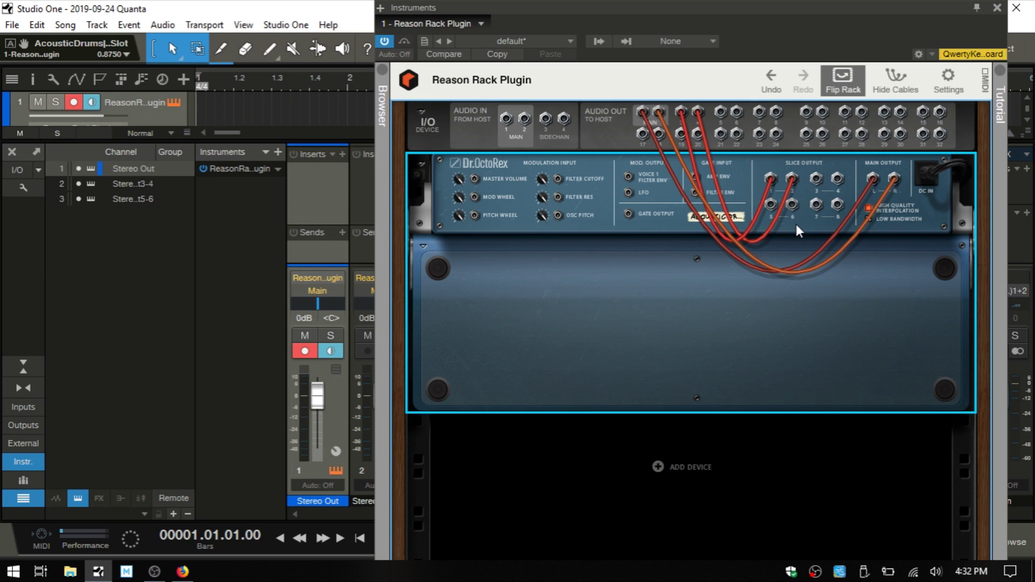
{"action": "left_click", "coordinate": [420, 112]}
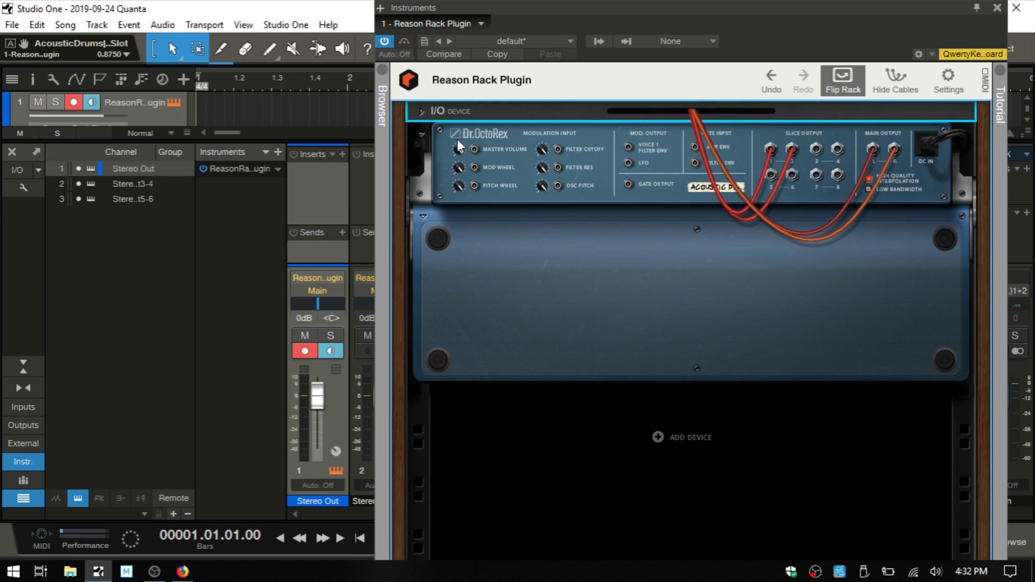
{"action": "left_click", "coordinate": [835, 76]}
Delete Dr. OctoRex, close the plugin and note keyboard windows, and hide the mixer
{"action": "right_click", "coordinate": [546, 168]}
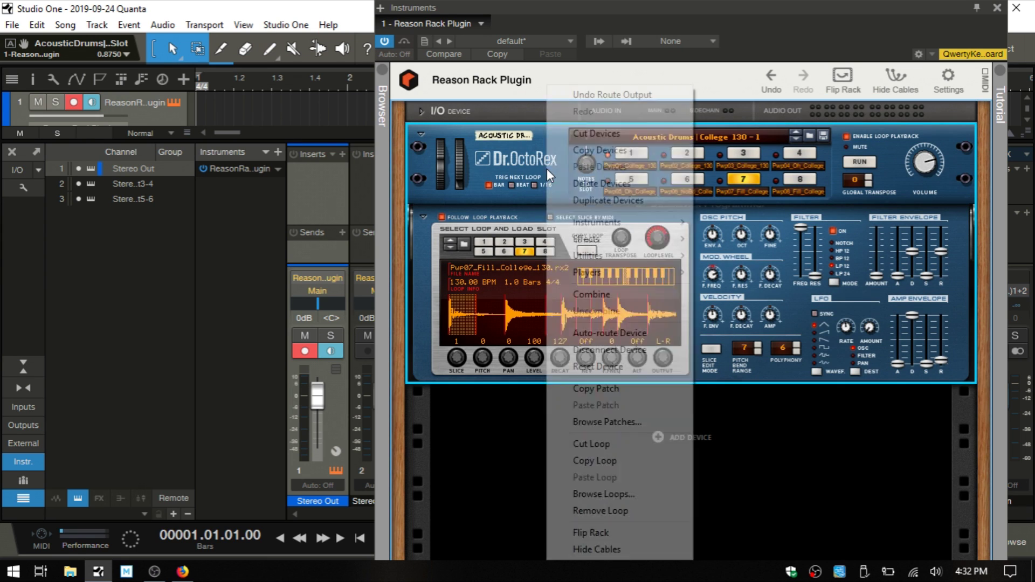
{"action": "left_click", "coordinate": [600, 183]}
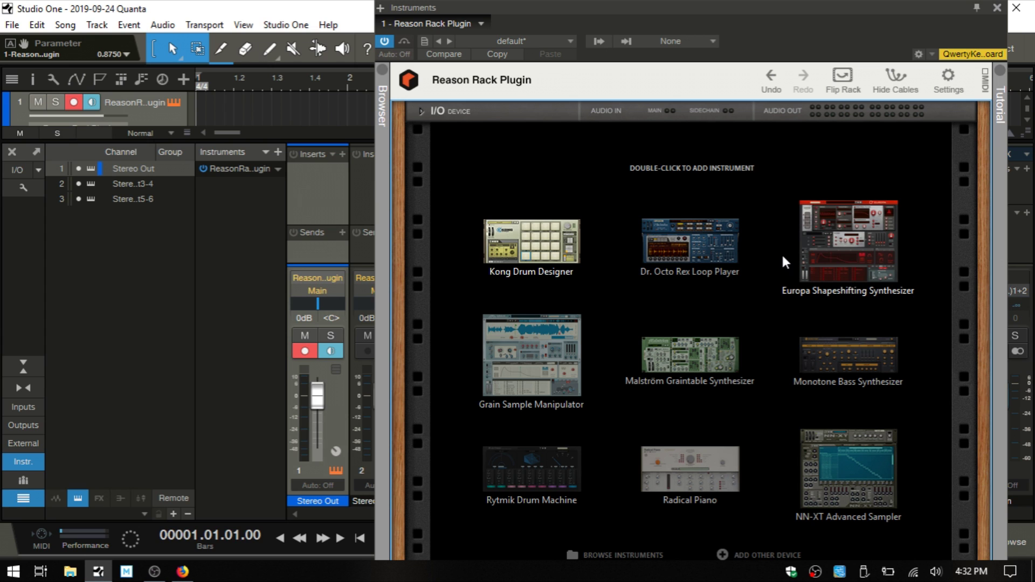
{"action": "left_click", "coordinate": [996, 8]}
{"action": "left_click", "coordinate": [949, 237]}
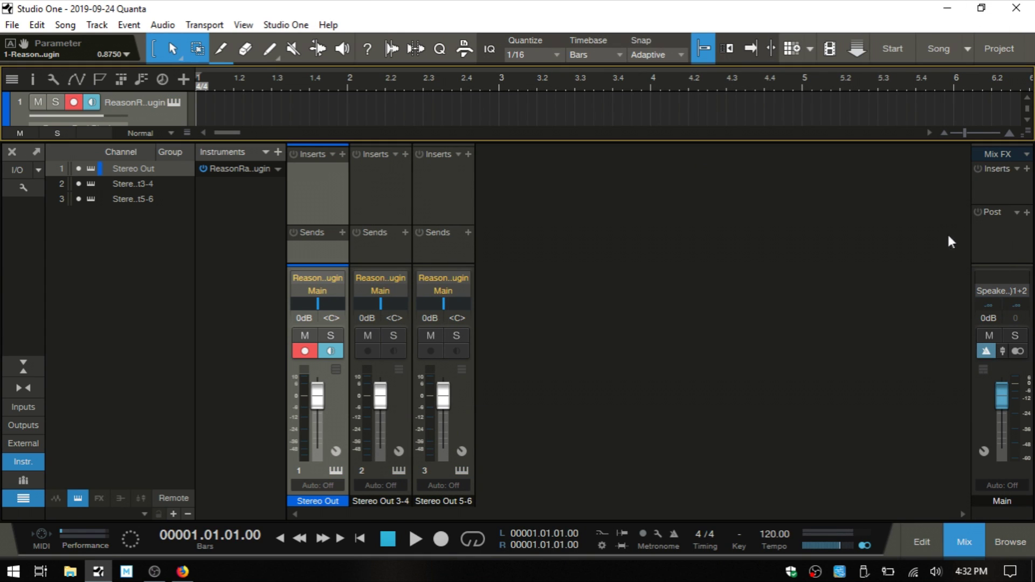
{"action": "left_click", "coordinate": [963, 543]}
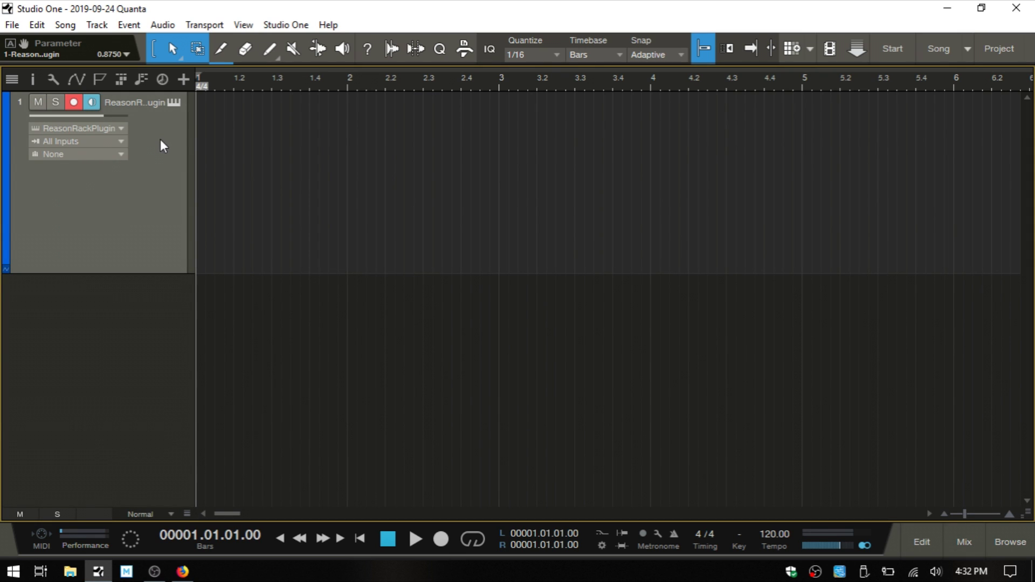
Drag Mai Tai from the PreSonus browser into a taller new track and load Lead > HammerLead
{"action": "key", "text": "F3"}
{"action": "key", "text": "F3"}
{"action": "key", "text": "F5"}
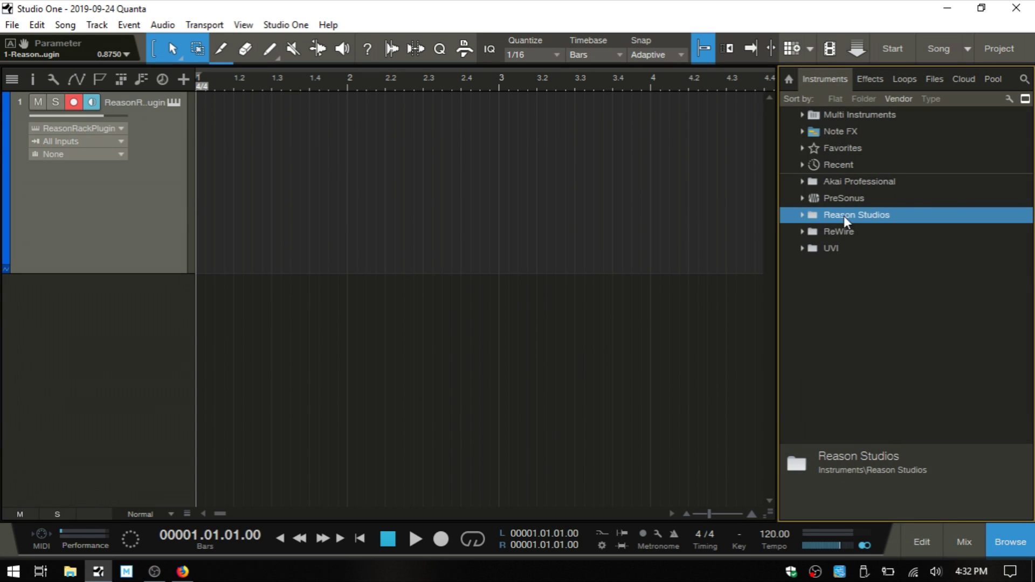
{"action": "left_click", "coordinate": [800, 198]}
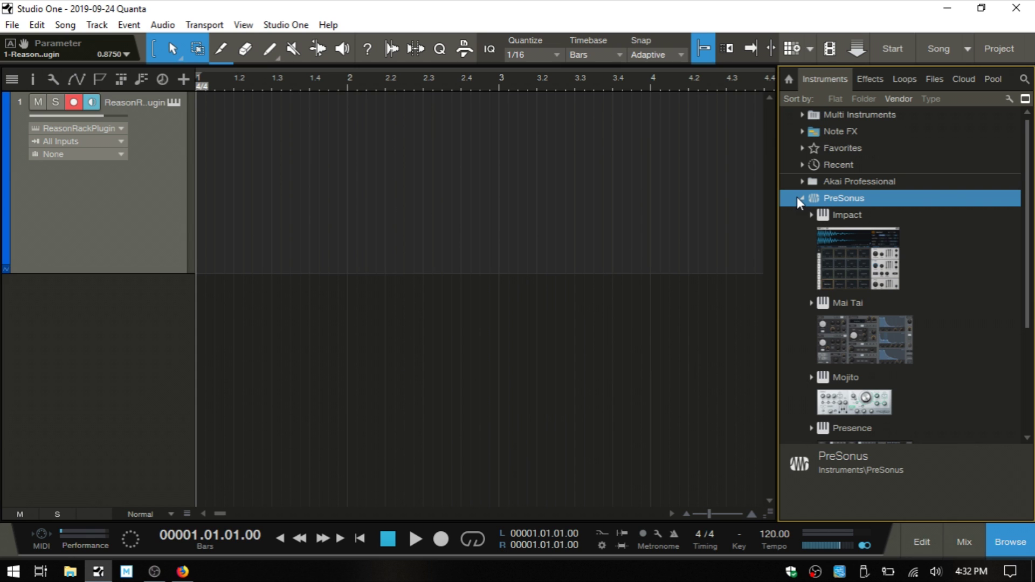
{"action": "left_click_drag", "start_coordinate": [859, 331], "coordinate": [436, 359]}
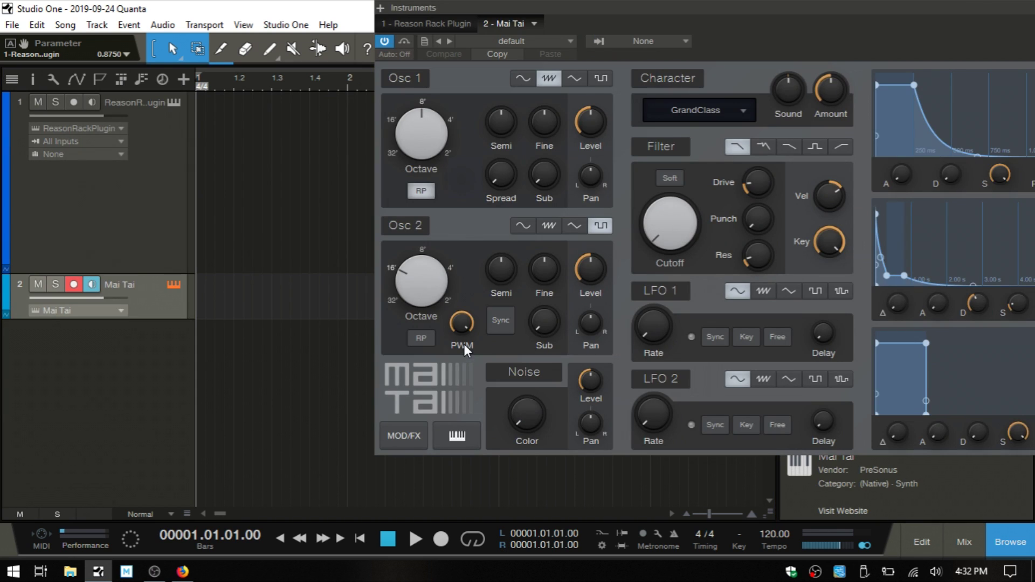
{"action": "left_click_drag", "start_coordinate": [154, 319], "coordinate": [149, 450]}
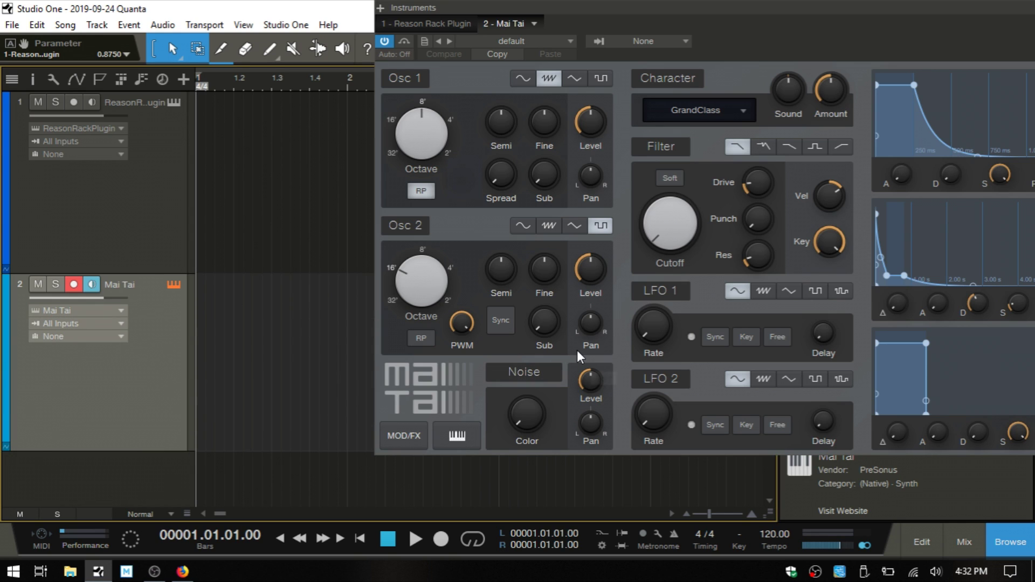
{"action": "left_click", "coordinate": [566, 41]}
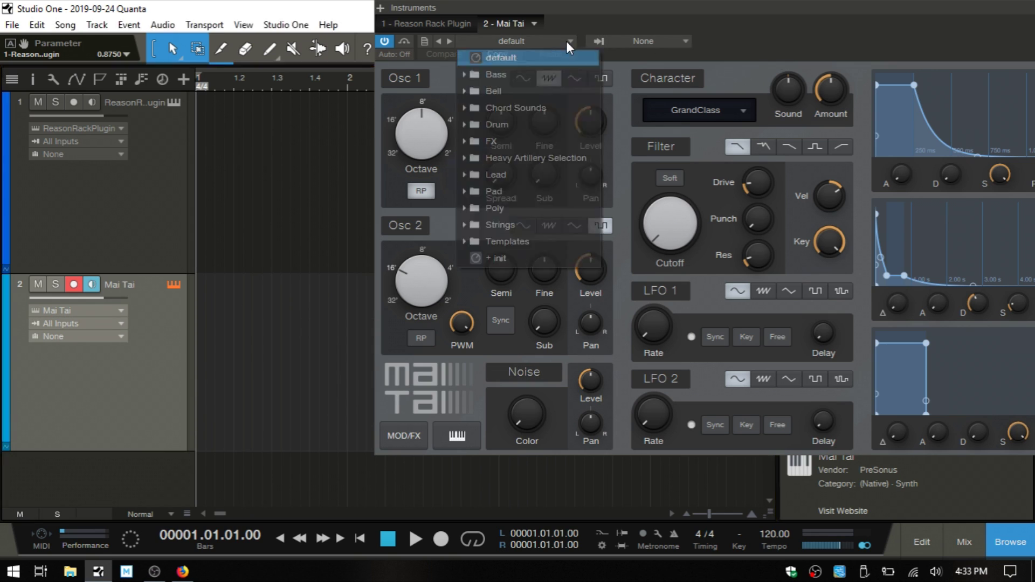
{"action": "left_click", "coordinate": [500, 177]}
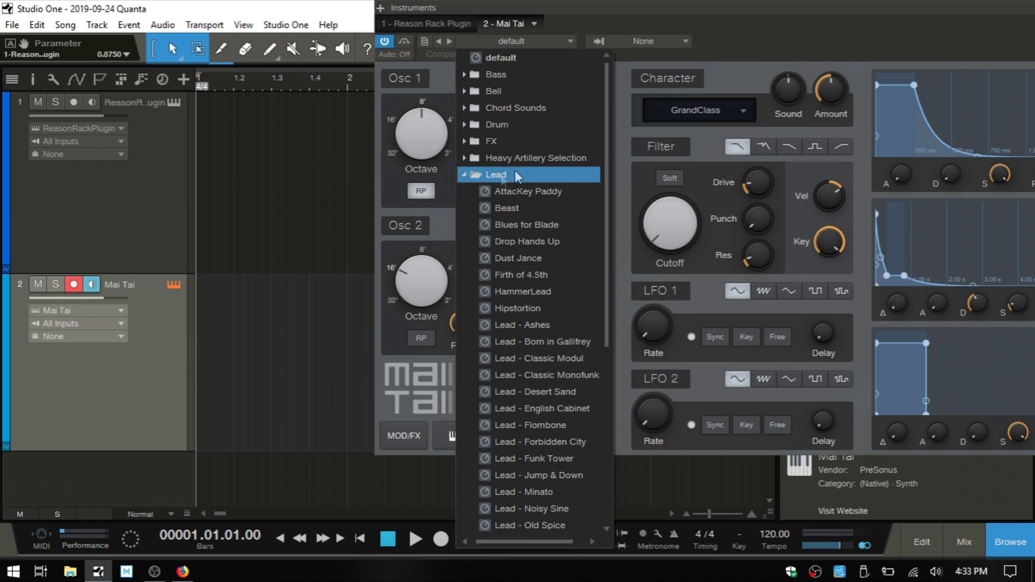
{"action": "left_click", "coordinate": [558, 290]}
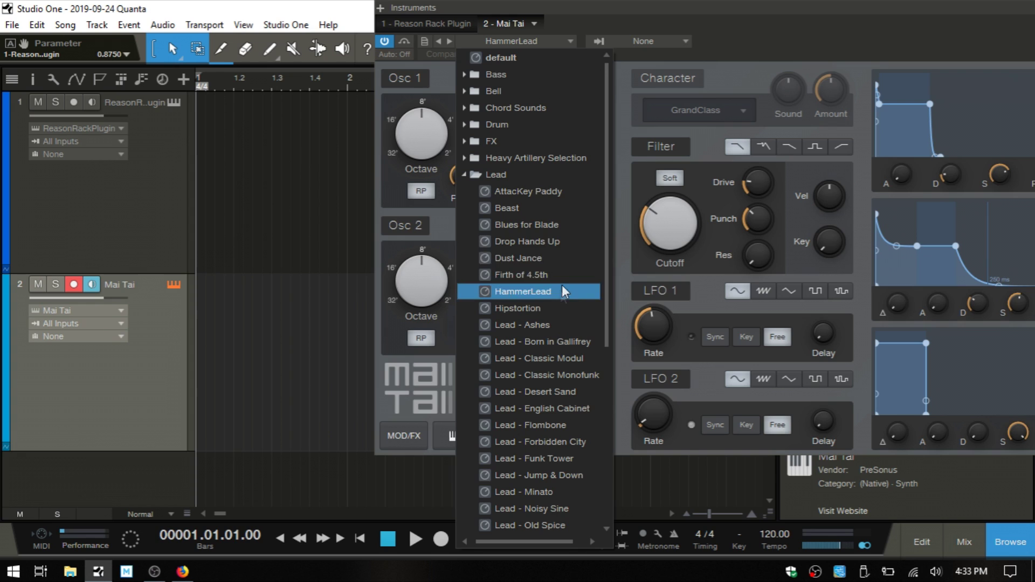
Play notes T, W, Y, E, R, T, W on Mai Tai from the computer keyboard, then move its window
{"action": "key", "text": "Caps_Lock"}
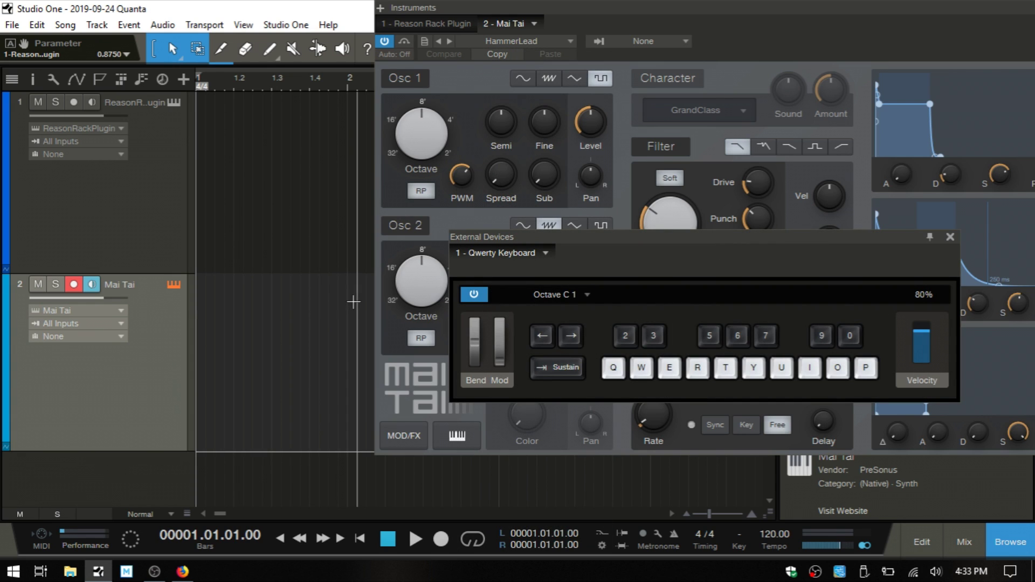
{"action": "key", "text": "t"}
{"action": "key", "text": "w"}
{"action": "key", "text": "y"}
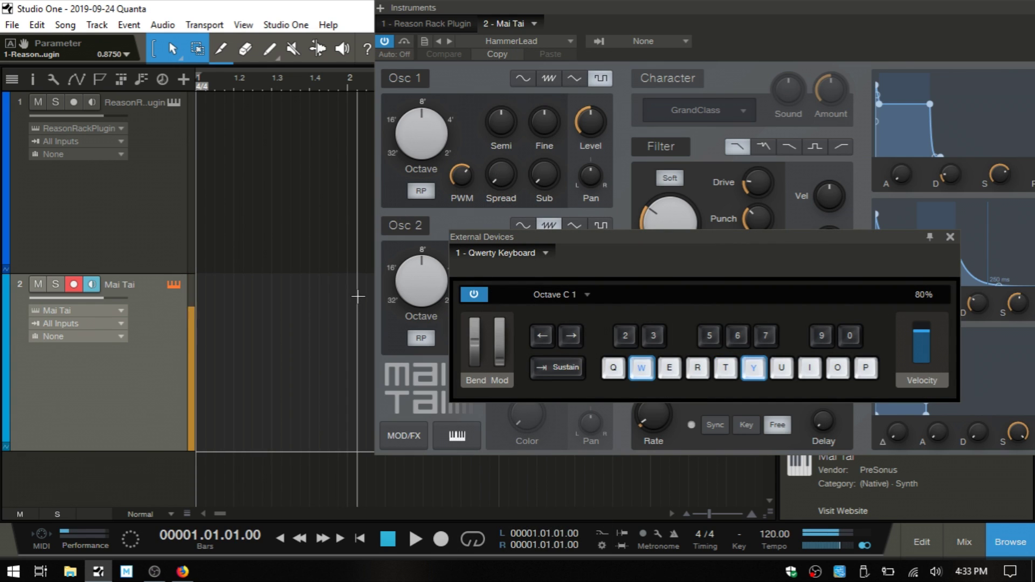
{"action": "key", "text": "e"}
{"action": "key", "text": "r"}
{"action": "key", "text": "t"}
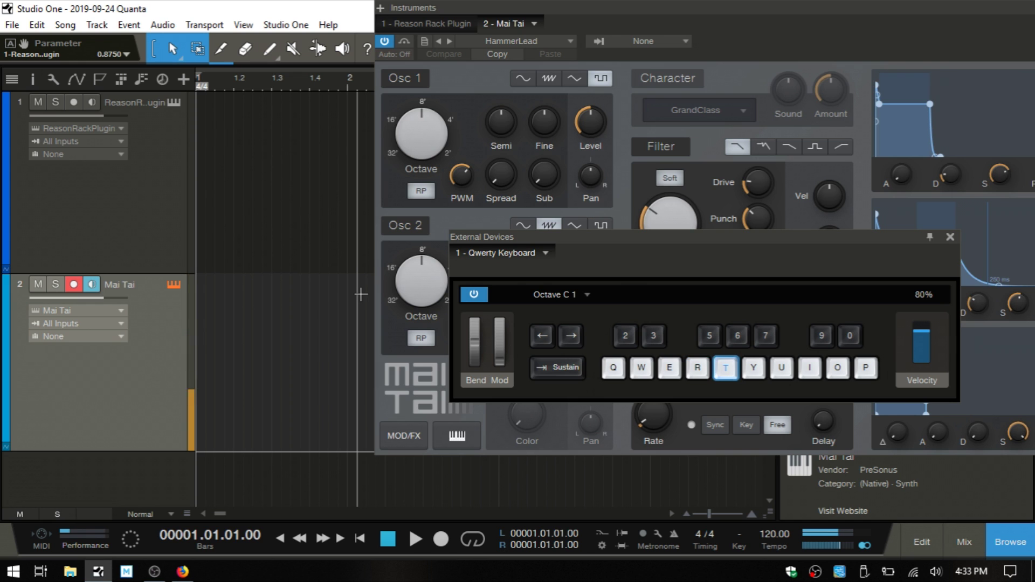
{"action": "key", "text": "w"}
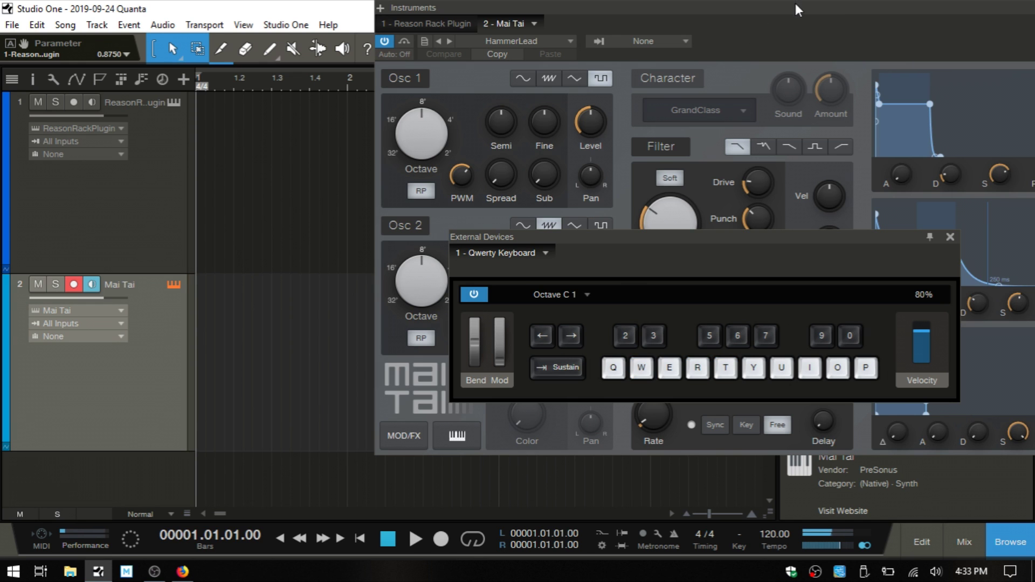
{"action": "key", "text": "Caps_Lock"}
{"action": "left_click_drag", "start_coordinate": [793, 5], "coordinate": [691, 31]}
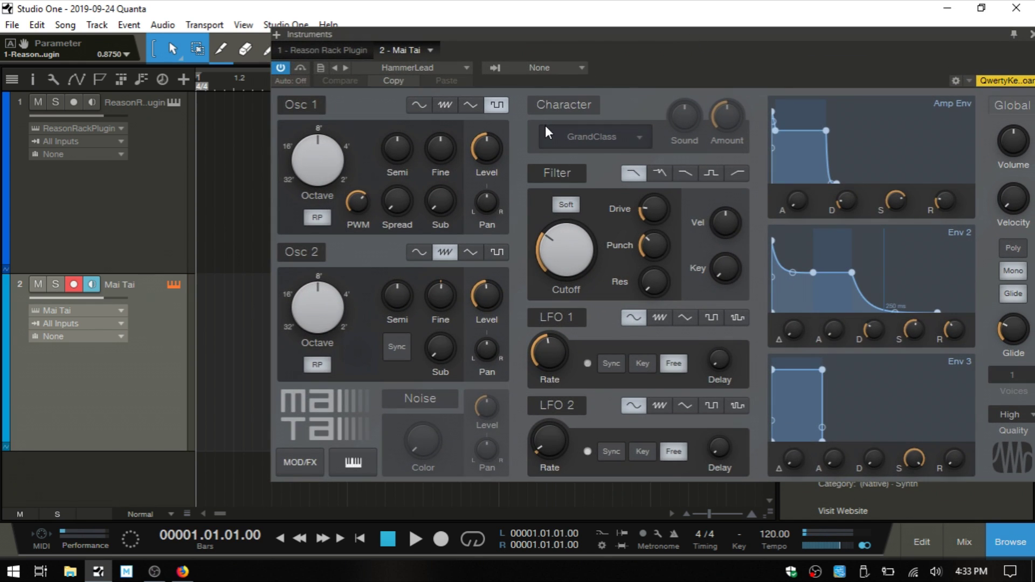
Show the Mai Tai inspector, browse its insert effects without adding any, then hide it
{"action": "left_click_drag", "start_coordinate": [706, 32], "coordinate": [661, 39]}
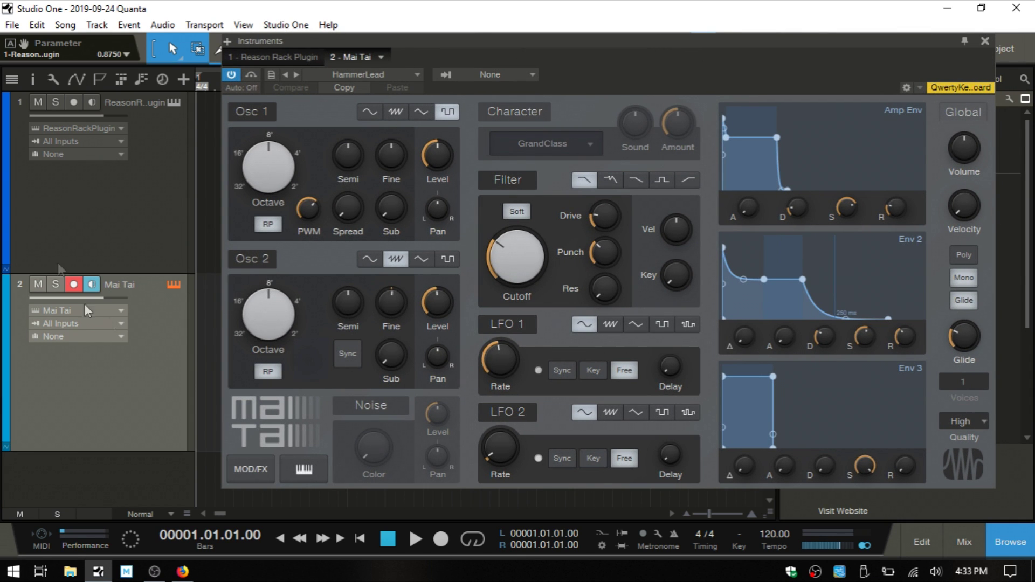
{"action": "key", "text": "F4"}
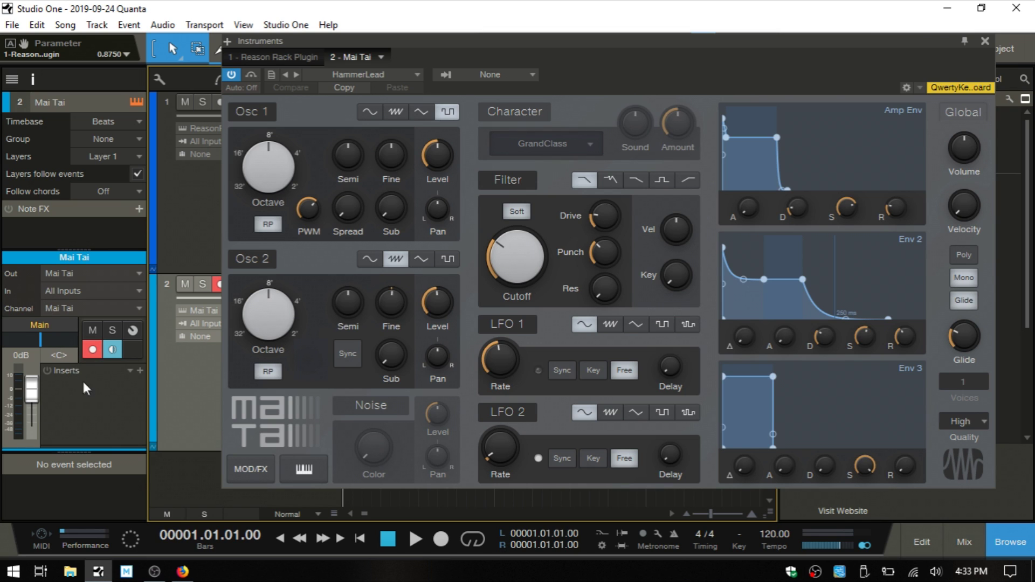
{"action": "left_click", "coordinate": [139, 372]}
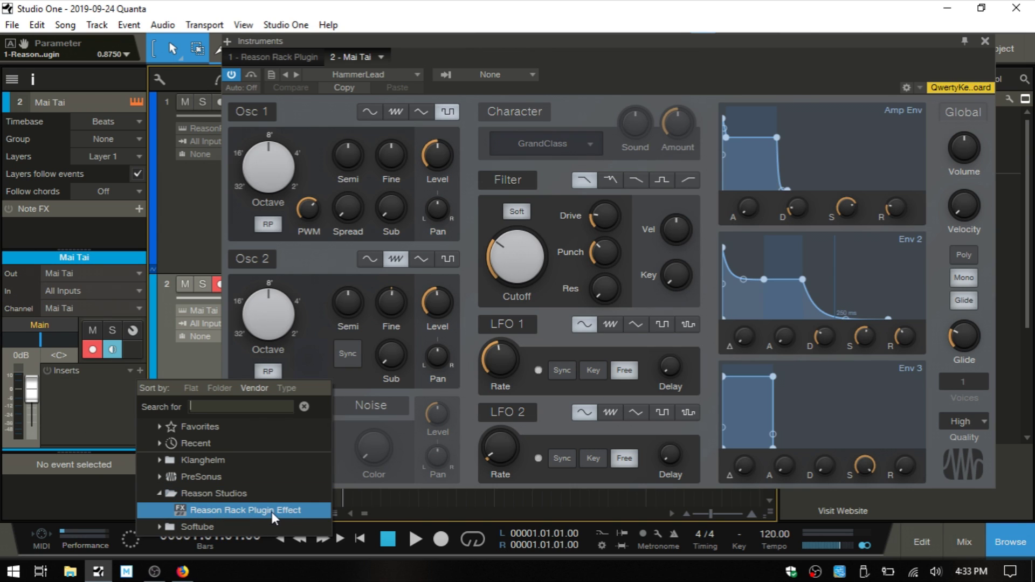
{"action": "left_click", "coordinate": [83, 420]}
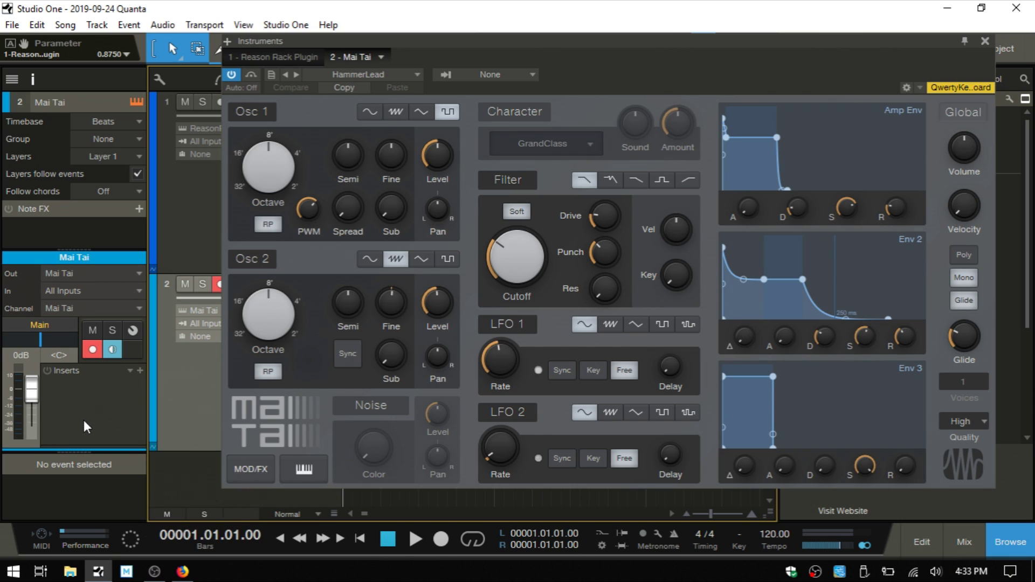
{"action": "key", "text": "F4"}
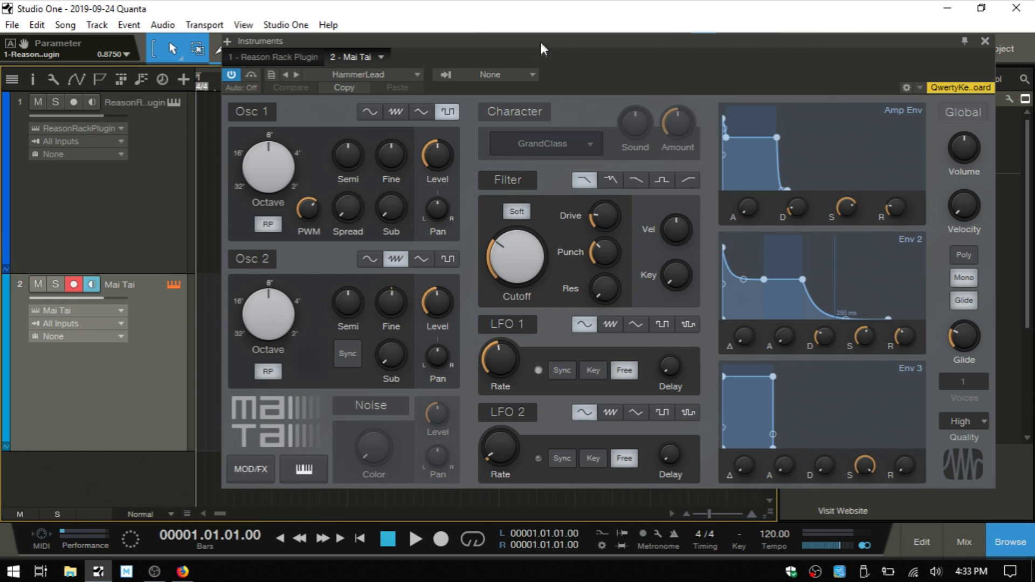
Open the mixing console and move the Mai Tai and keyboard windows off the Mai Tai channel
{"action": "left_click_drag", "start_coordinate": [541, 42], "coordinate": [840, 26]}
{"action": "key", "text": "F3"}
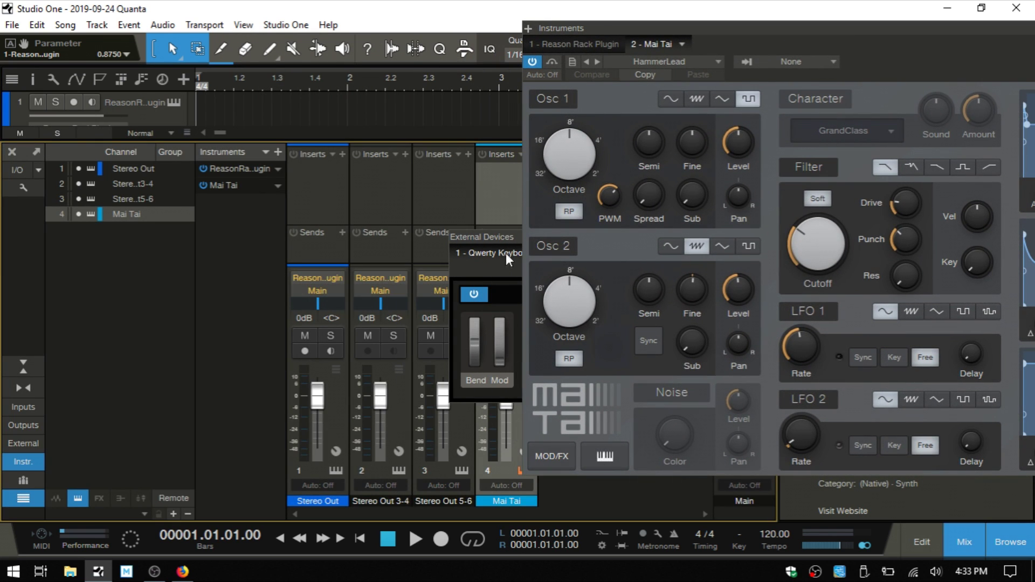
{"action": "left_click_drag", "start_coordinate": [788, 29], "coordinate": [930, 54]}
{"action": "left_click_drag", "start_coordinate": [583, 237], "coordinate": [722, 284]}
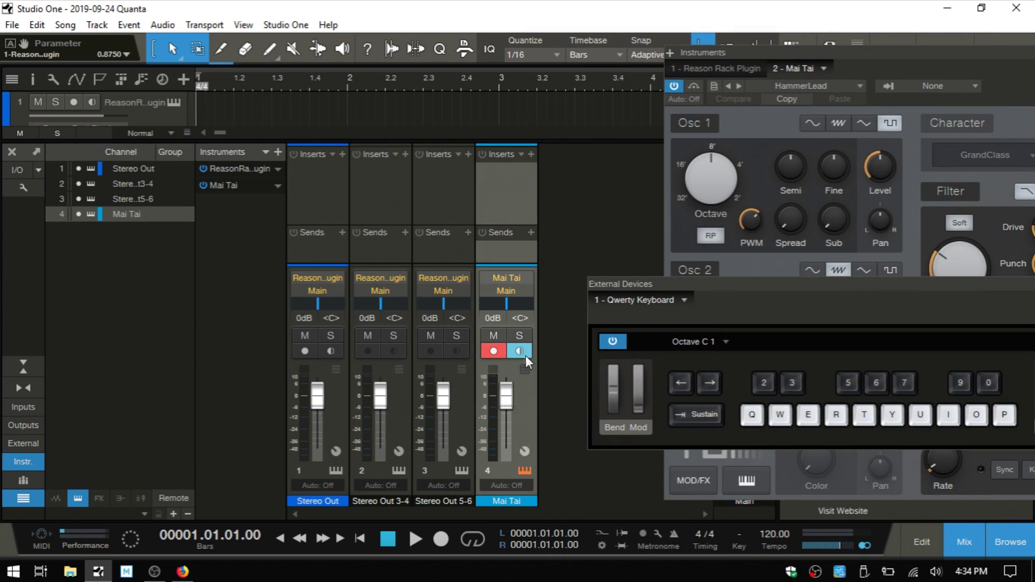
Add Reason Studios' Reason Rack Plugin Effect to the Mai Tai channel's Inserts
{"action": "left_click", "coordinate": [530, 153]}
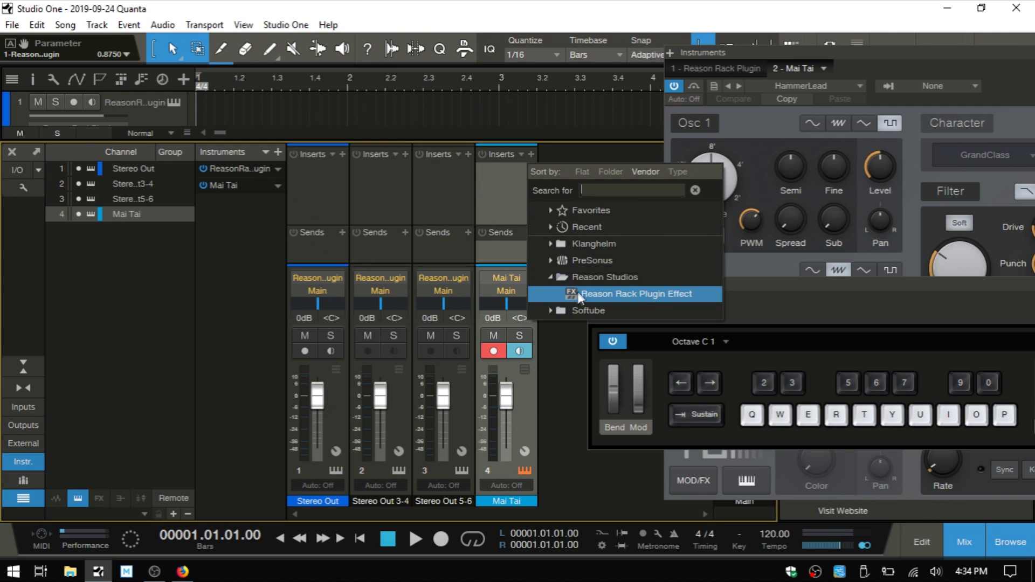
{"action": "left_click", "coordinate": [642, 292]}
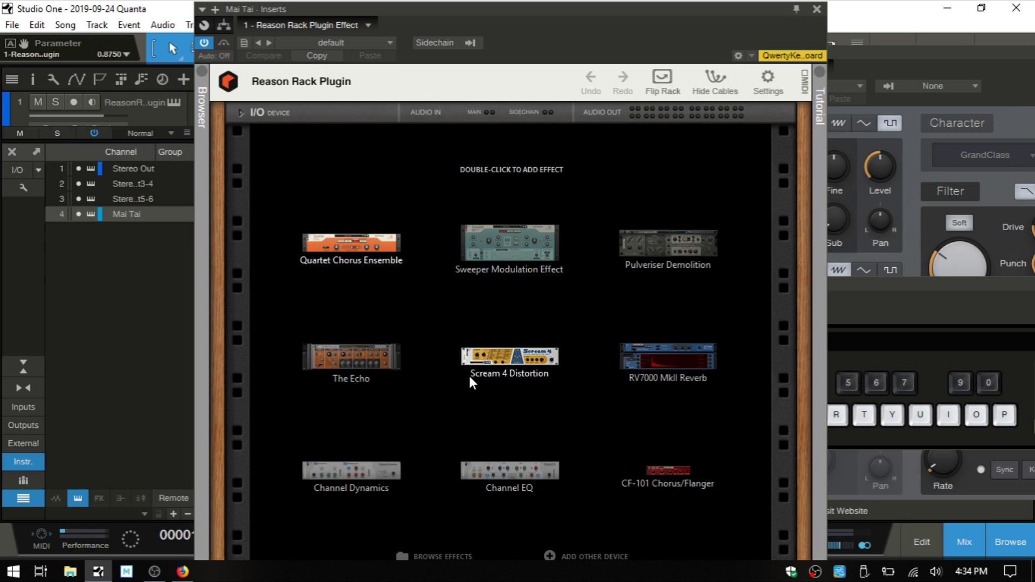
Add the Quartet Chorus Ensemble to the Mai Tai rack and play Y and E notes on the on-screen keyboard
{"action": "double_click", "coordinate": [348, 251]}
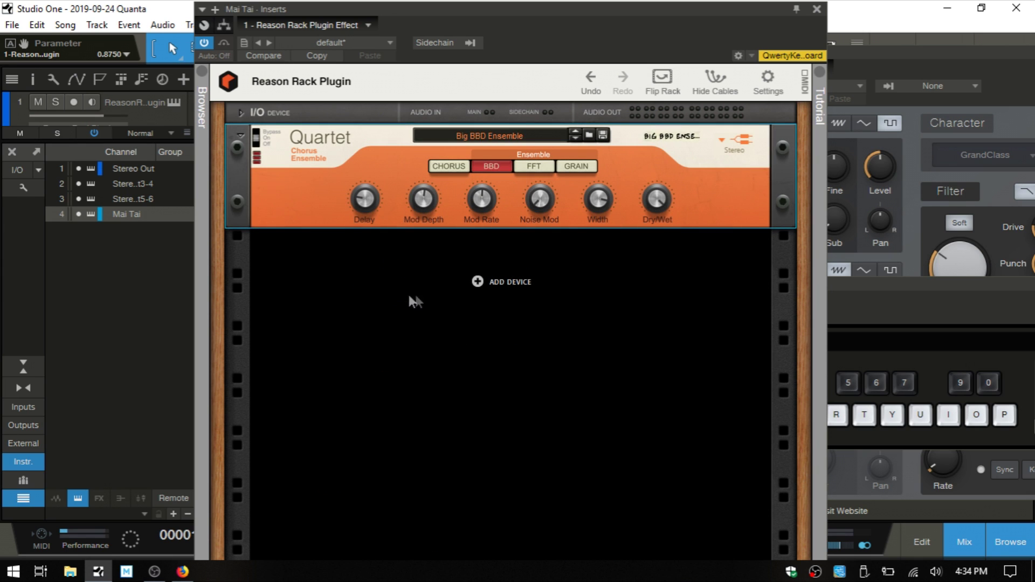
{"action": "left_click", "coordinate": [910, 283]}
{"action": "left_click_drag", "start_coordinate": [910, 284], "coordinate": [728, 311]}
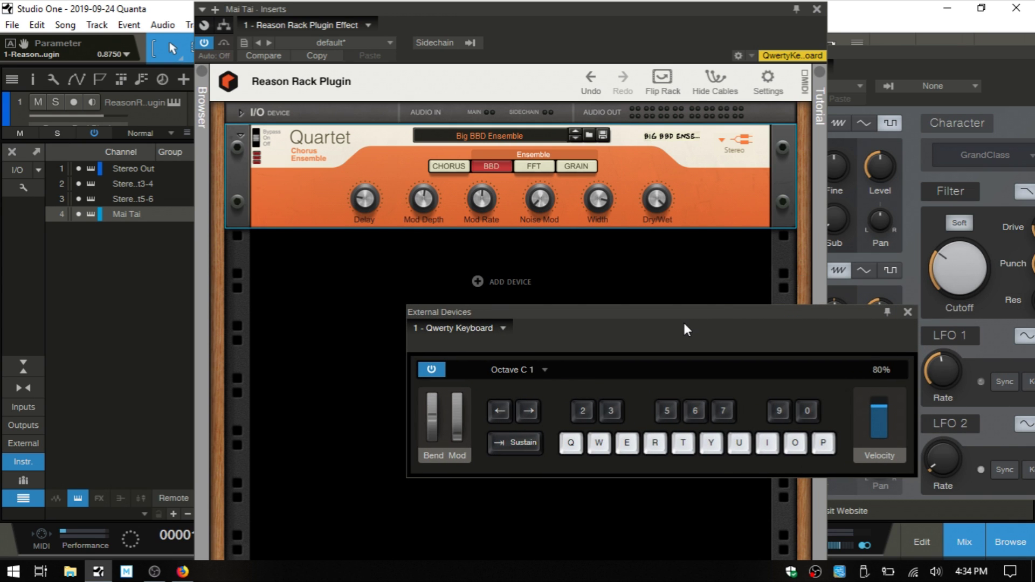
{"action": "key", "text": "y"}
{"action": "key", "text": "e"}
Move the Mai Tai and rack windows aside and close the browser and mixing console
{"action": "left_click_drag", "start_coordinate": [916, 48], "coordinate": [481, 46]}
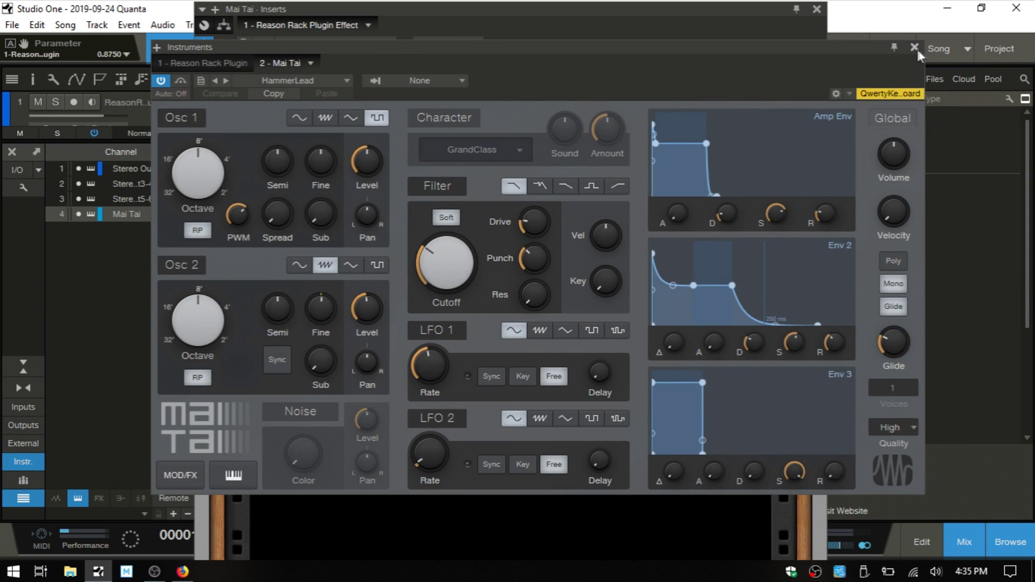
{"action": "left_click_drag", "start_coordinate": [916, 49], "coordinate": [913, 48]}
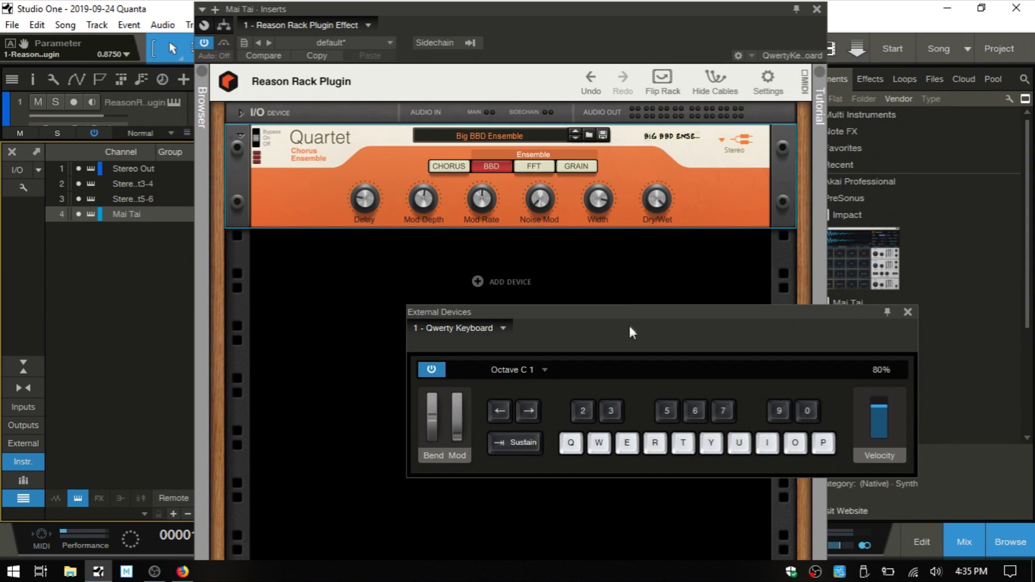
{"action": "left_click", "coordinate": [1019, 545]}
{"action": "left_click", "coordinate": [964, 544]}
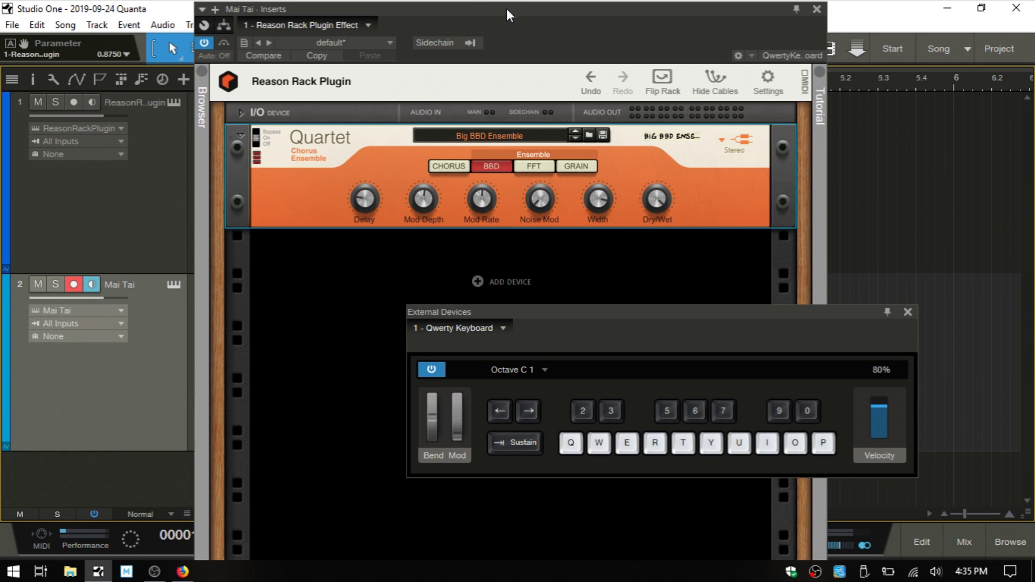
{"action": "left_click_drag", "start_coordinate": [506, 8], "coordinate": [672, 6]}
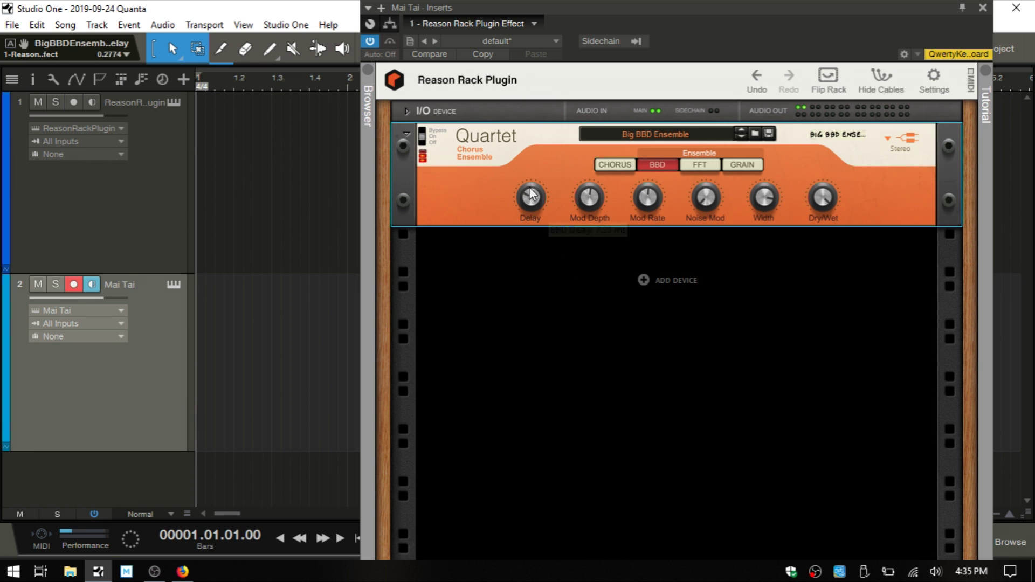
Raise the BBD delay and depth, then in Chorus mode set depth 68.8% and feedback 38.9%
{"action": "left_click_drag", "start_coordinate": [530, 195], "coordinate": [574, 173]}
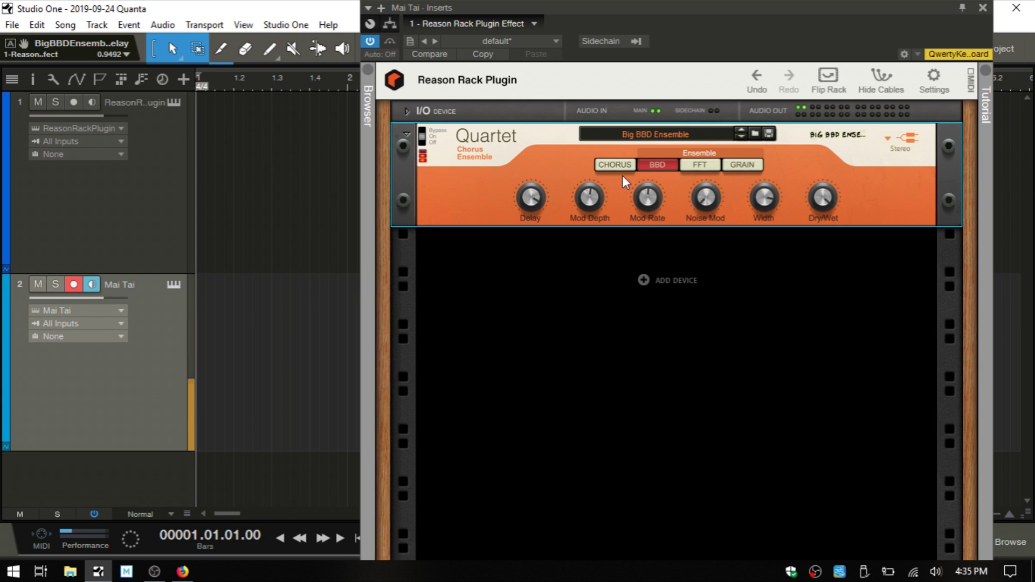
{"action": "left_click_drag", "start_coordinate": [583, 202], "coordinate": [608, 166]}
{"action": "left_click", "coordinate": [608, 170]}
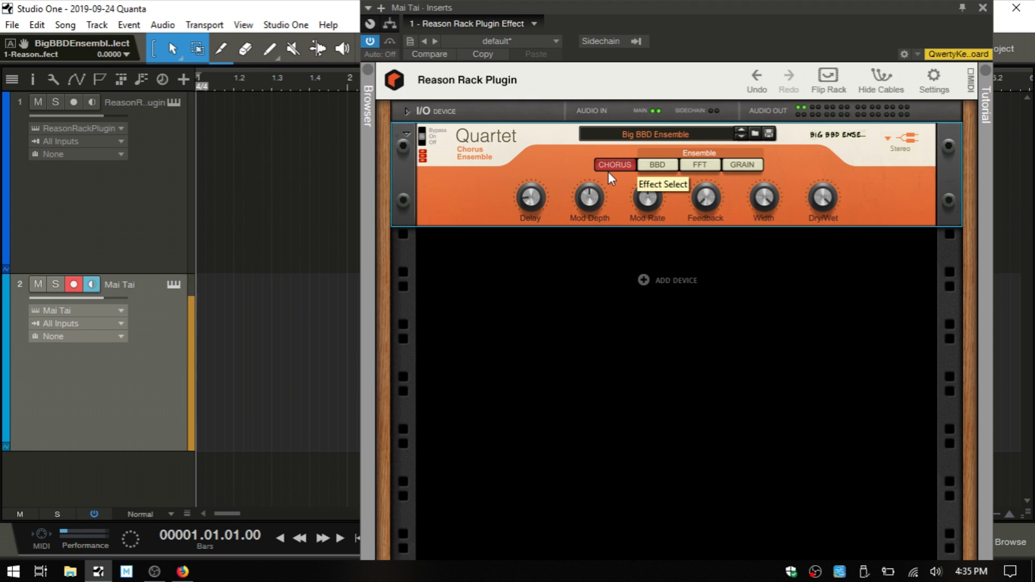
{"action": "left_click_drag", "start_coordinate": [527, 204], "coordinate": [529, 173]}
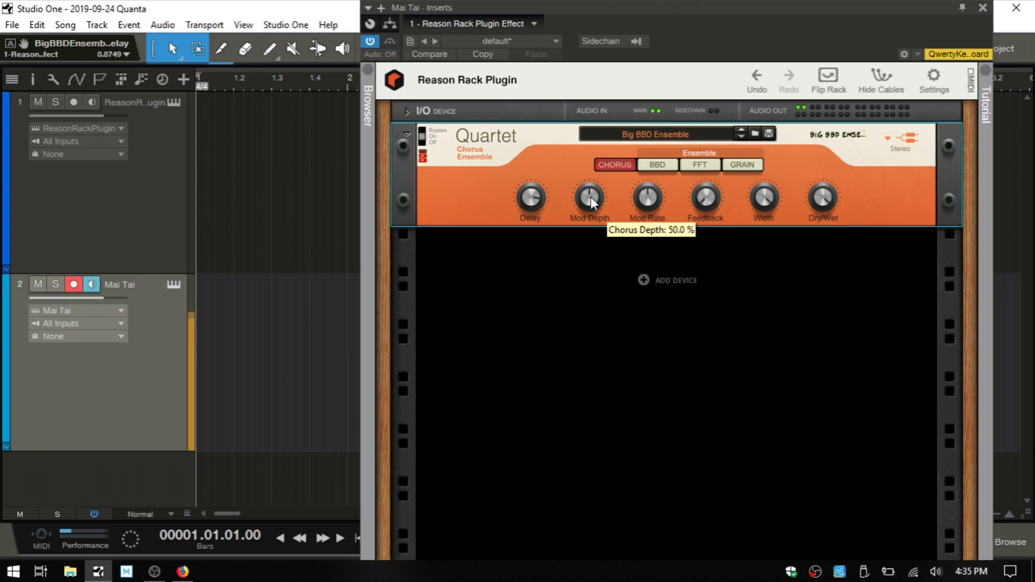
{"action": "mouse_move", "coordinate": [589, 199]}
{"action": "left_mouse_down"}
{"action": "mouse_move", "coordinate": [591, 167]}
{"action": "mouse_move", "coordinate": [590, 225]}
{"action": "mouse_move", "coordinate": [589, 200]}
{"action": "left_mouse_up"}
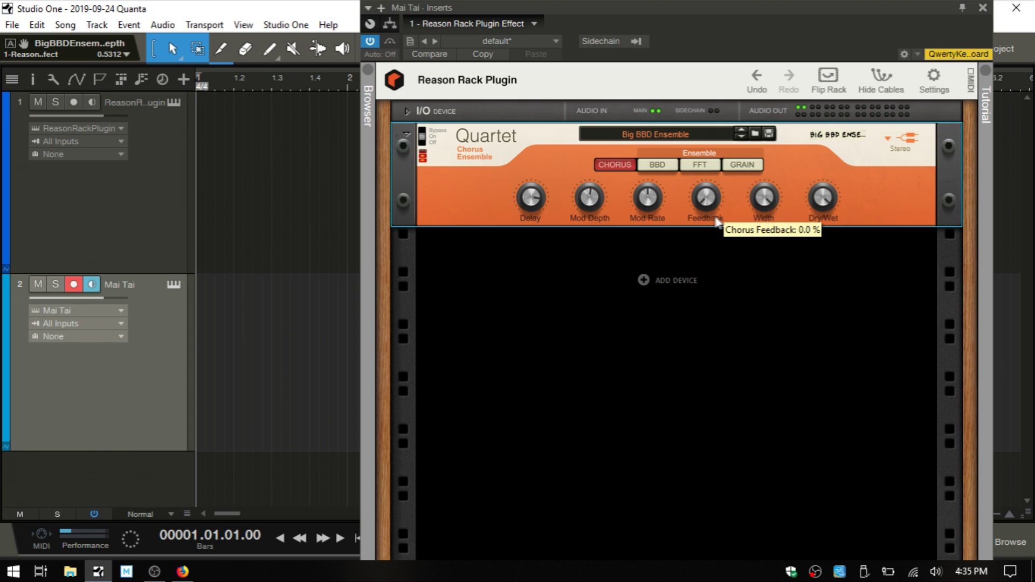
{"action": "left_click_drag", "start_coordinate": [704, 199], "coordinate": [762, 202]}
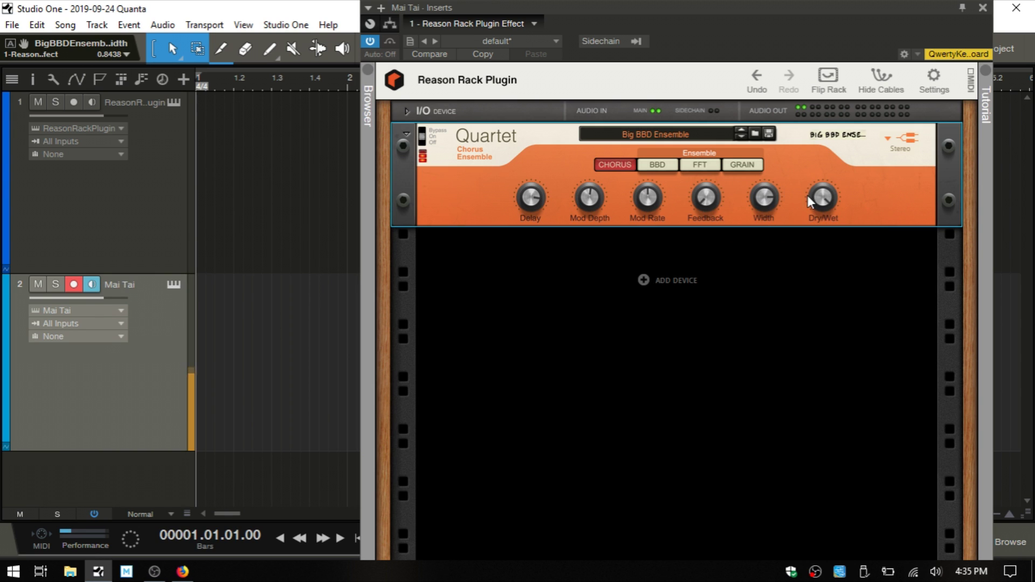
Switch the Quartet to FFT mode with 84.4% depth, then to Grain mode
{"action": "left_click", "coordinate": [702, 166]}
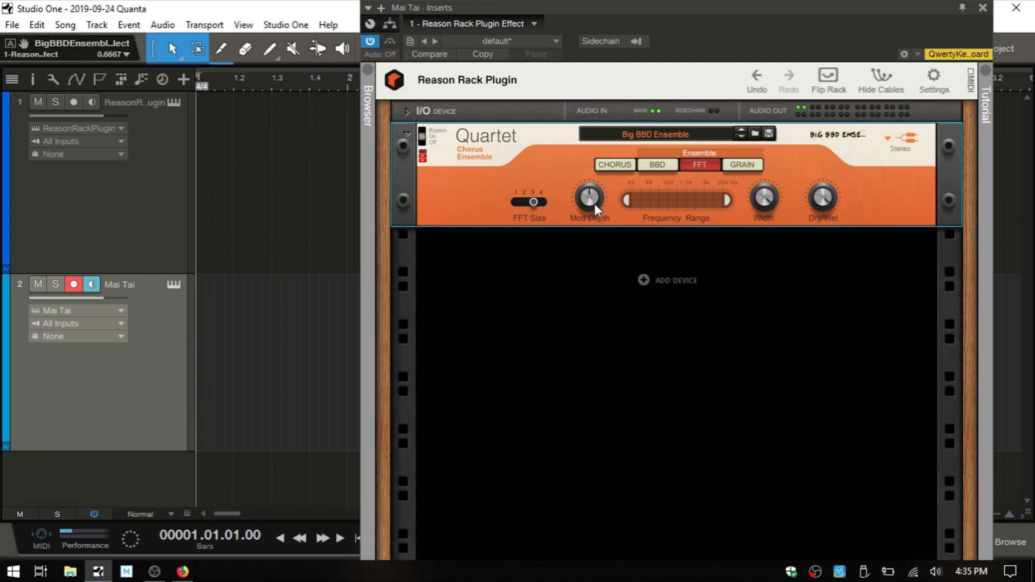
{"action": "left_click_drag", "start_coordinate": [594, 202], "coordinate": [631, 199]}
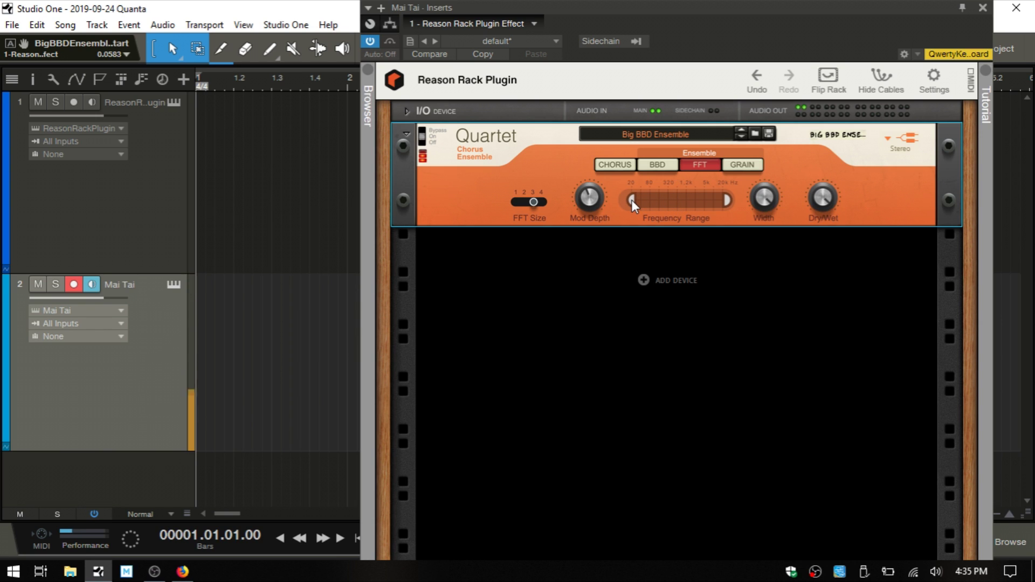
{"action": "left_click", "coordinate": [738, 165]}
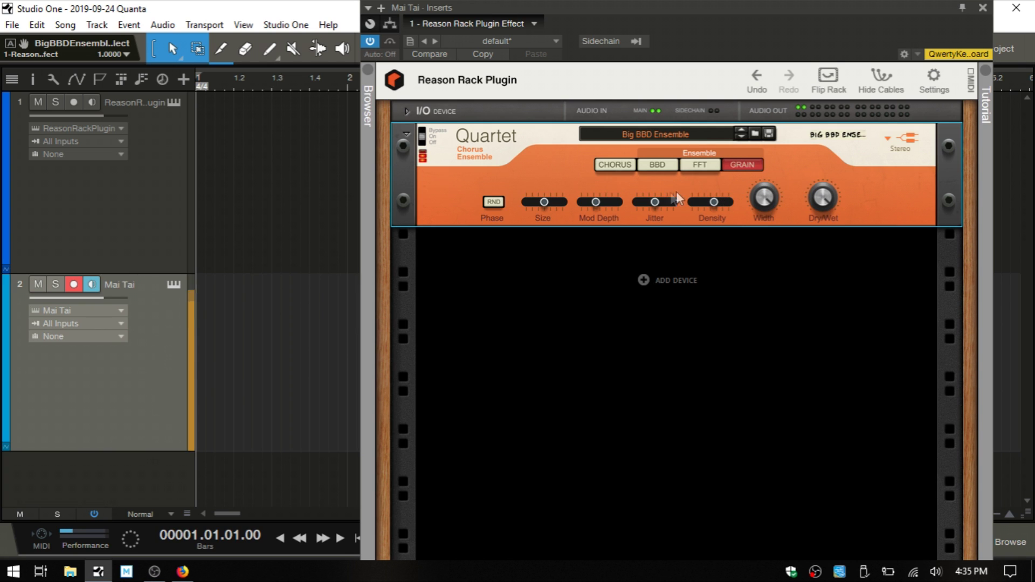
Set Grain jitter to 86%, size to maximum, depth to 86% and density to 12%
{"action": "left_click_drag", "start_coordinate": [654, 202], "coordinate": [674, 205]}
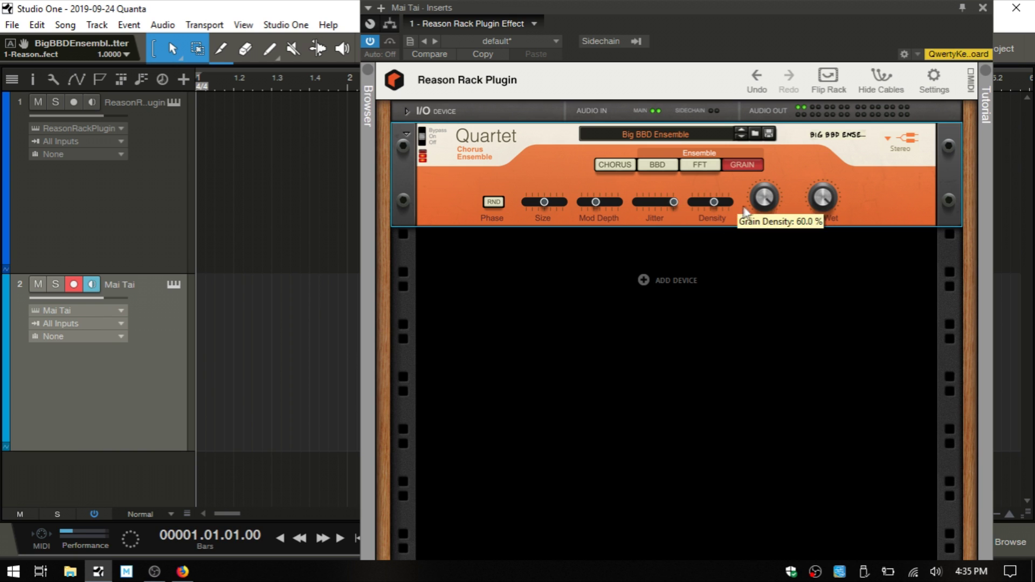
{"action": "mouse_move", "coordinate": [545, 202]}
{"action": "left_mouse_down"}
{"action": "mouse_move", "coordinate": [556, 200]}
{"action": "mouse_move", "coordinate": [525, 202]}
{"action": "left_mouse_up"}
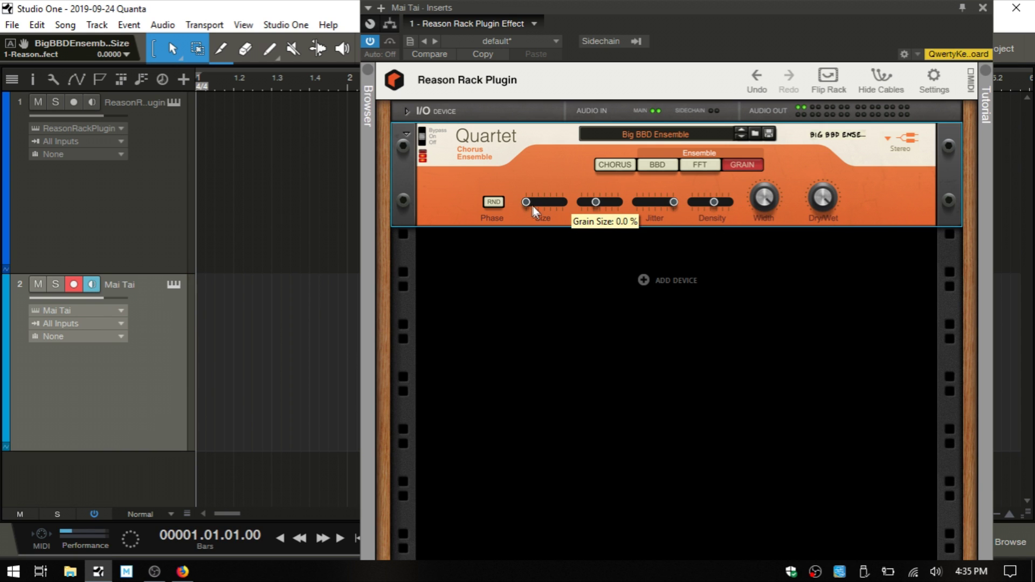
{"action": "left_click_drag", "start_coordinate": [536, 208], "coordinate": [596, 205]}
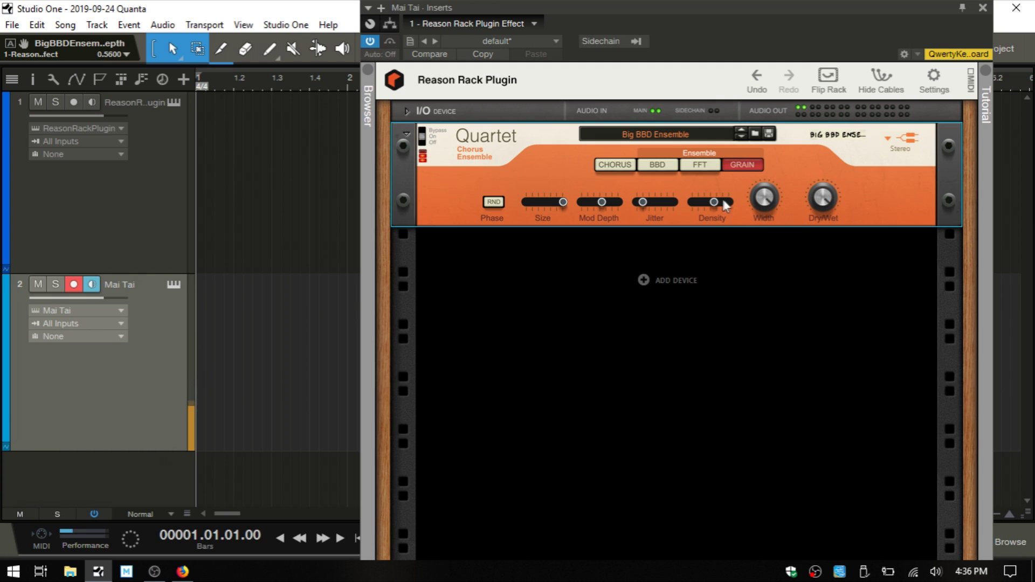
{"action": "left_click_drag", "start_coordinate": [714, 204], "coordinate": [695, 202]}
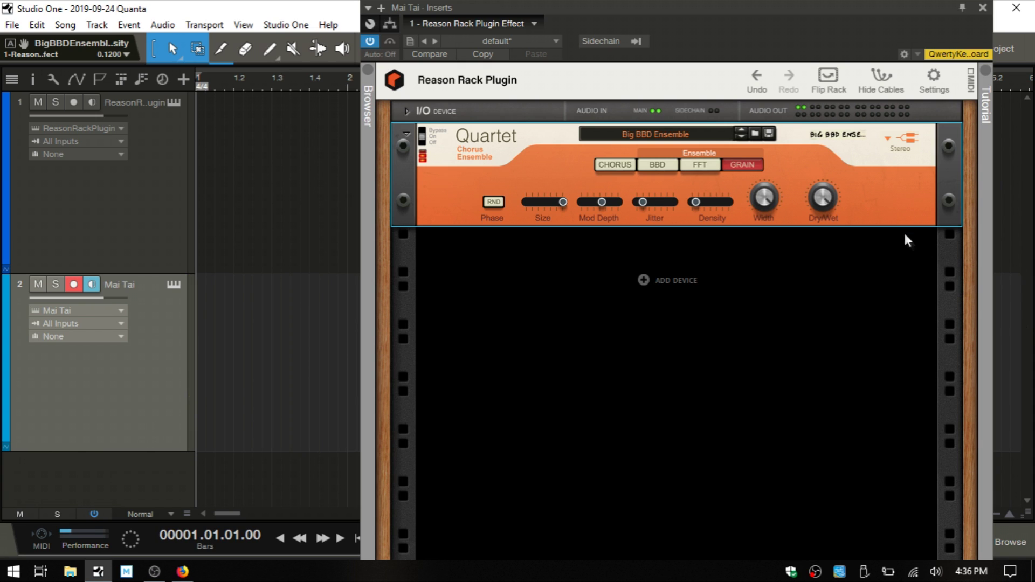
{"action": "right_click", "coordinate": [863, 187]}
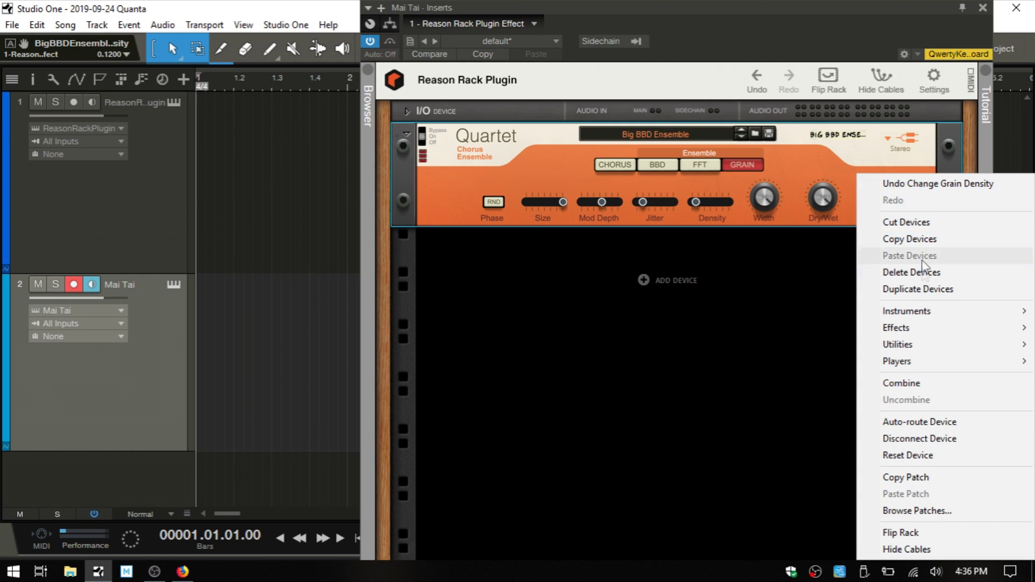
Replace the Quartet with a Sweeper and sweep its phaser frequency to about 366 Hz
{"action": "left_click", "coordinate": [924, 283]}
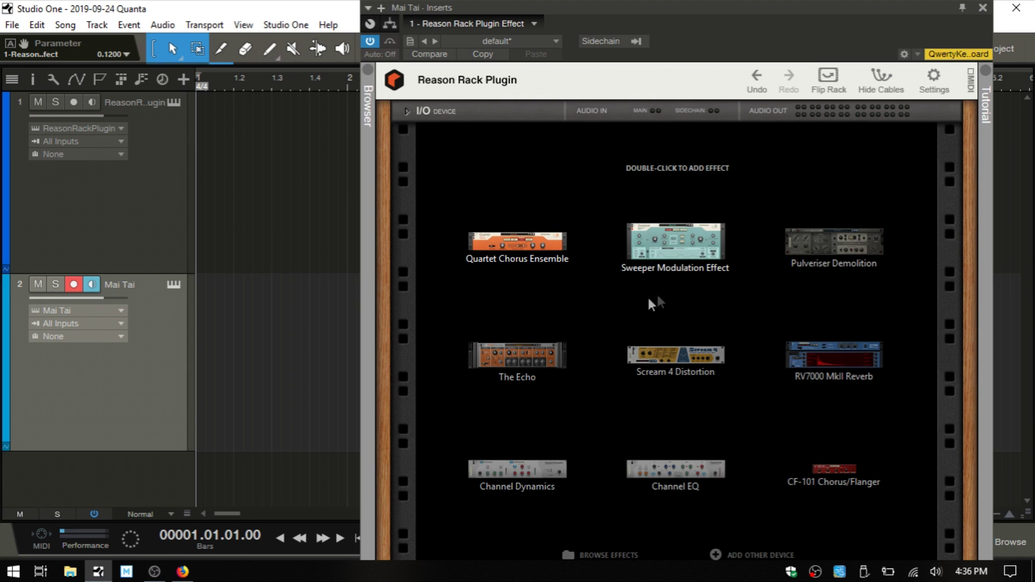
{"action": "double_click", "coordinate": [676, 248]}
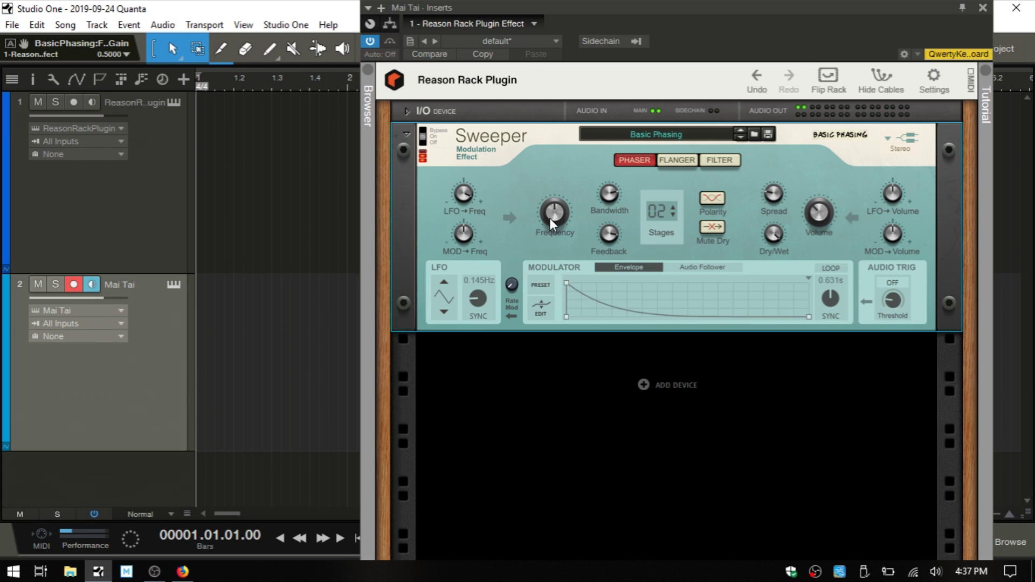
{"action": "mouse_move", "coordinate": [550, 221]}
{"action": "left_mouse_down"}
{"action": "mouse_move", "coordinate": [550, 199]}
{"action": "mouse_move", "coordinate": [556, 241]}
{"action": "mouse_move", "coordinate": [552, 209]}
{"action": "left_mouse_up"}
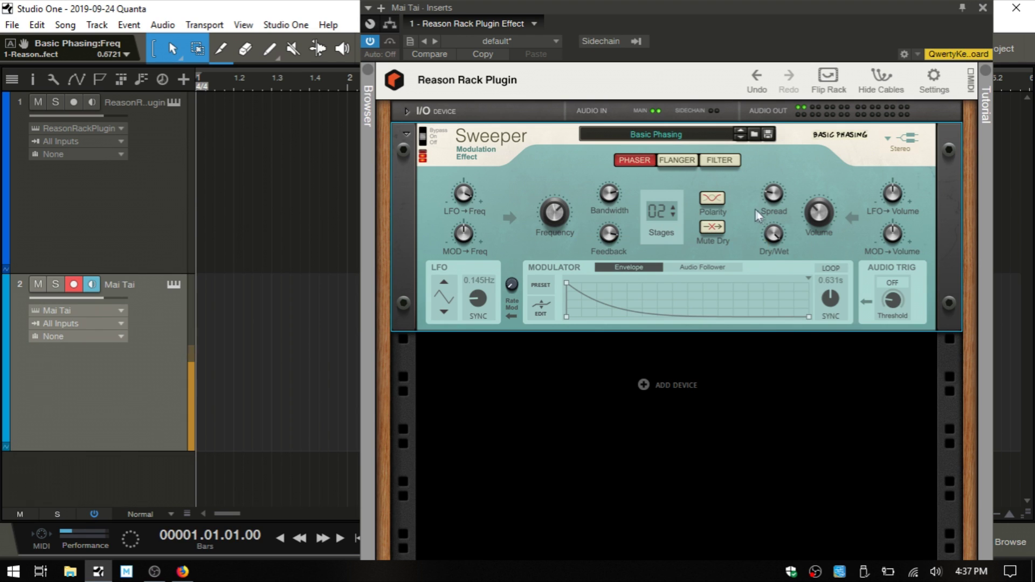
Switch the Sweeper to flanger mode with frequency around 646 Hz
{"action": "left_click", "coordinate": [675, 159]}
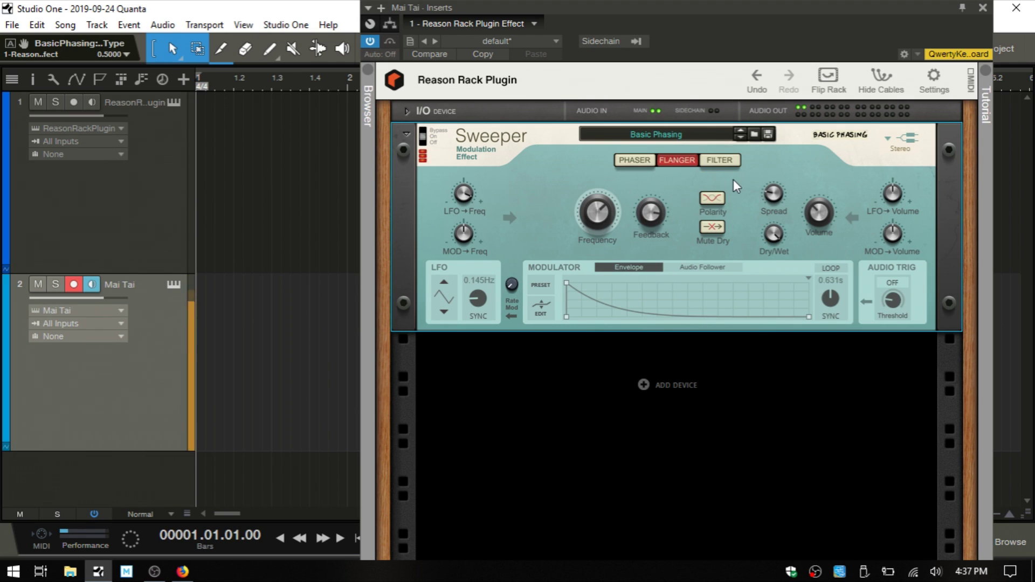
{"action": "left_click_drag", "start_coordinate": [602, 212], "coordinate": [603, 232]}
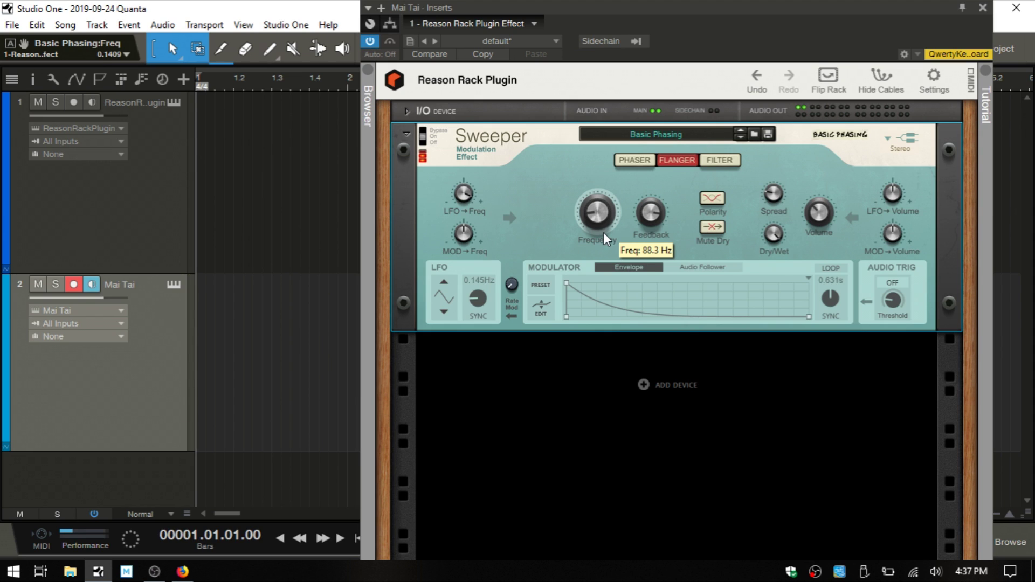
{"action": "left_click_drag", "start_coordinate": [597, 219], "coordinate": [701, 193]}
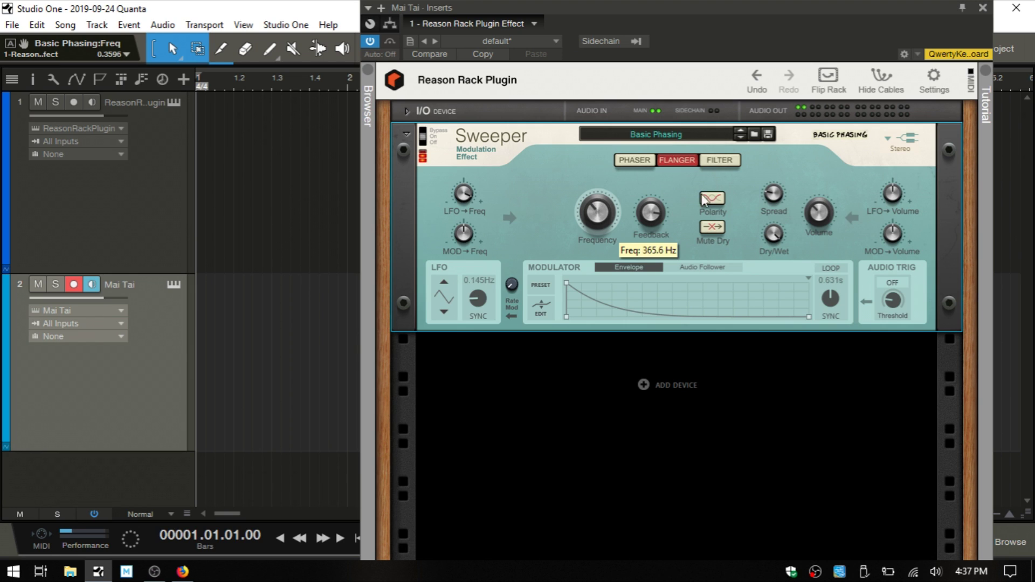
Put the Sweeper in filter mode, keeping the Notch 12 dB filter type
{"action": "left_click", "coordinate": [719, 160]}
{"action": "mouse_move", "coordinate": [778, 205]}
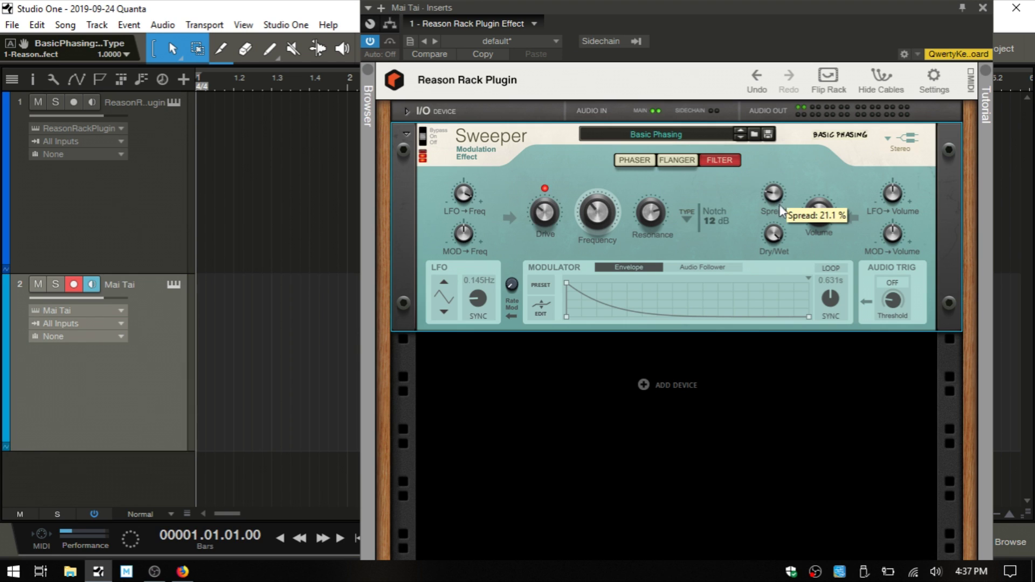
{"action": "left_click", "coordinate": [687, 220]}
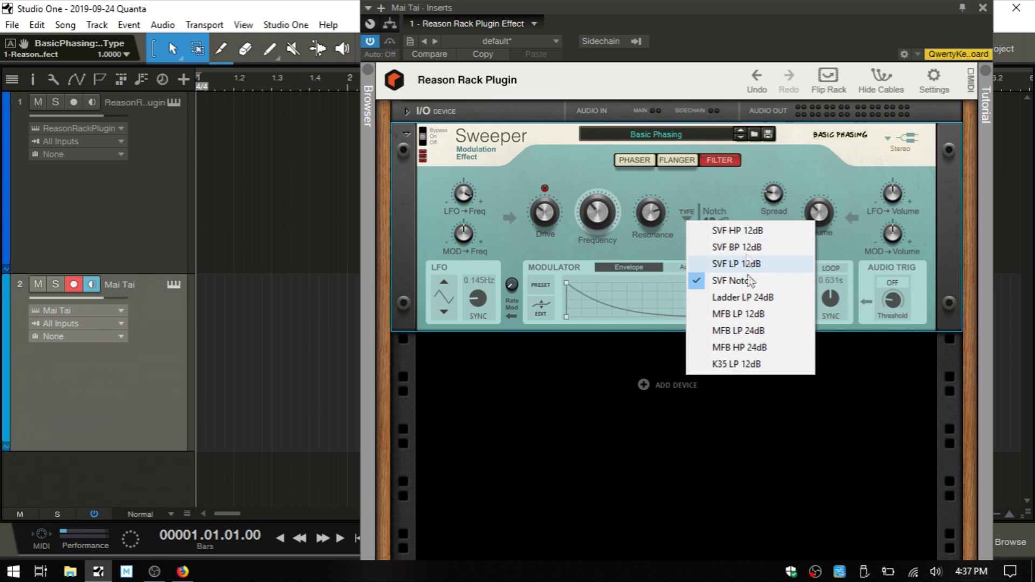
{"action": "left_click", "coordinate": [736, 186]}
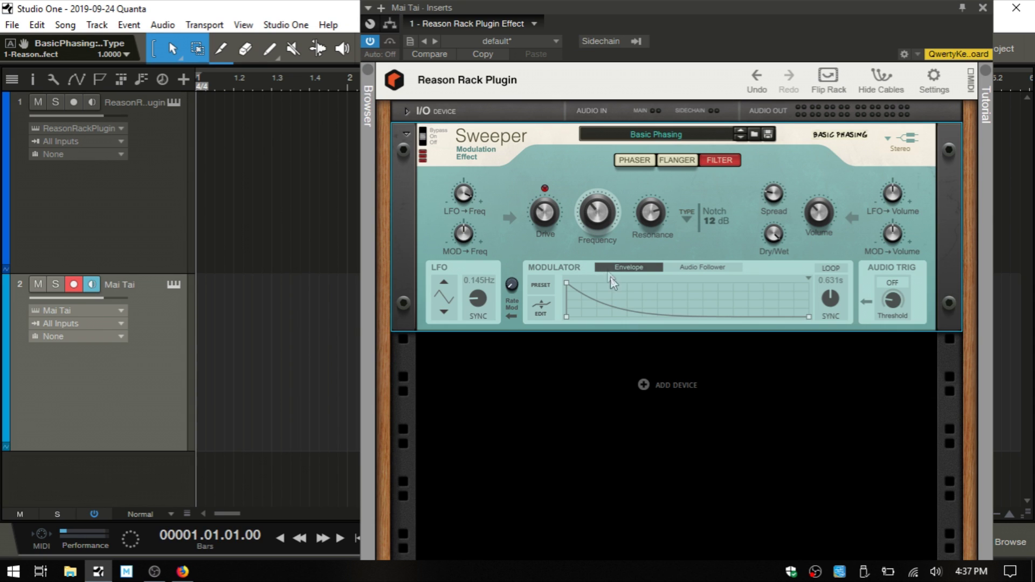
{"action": "right_click", "coordinate": [642, 386]}
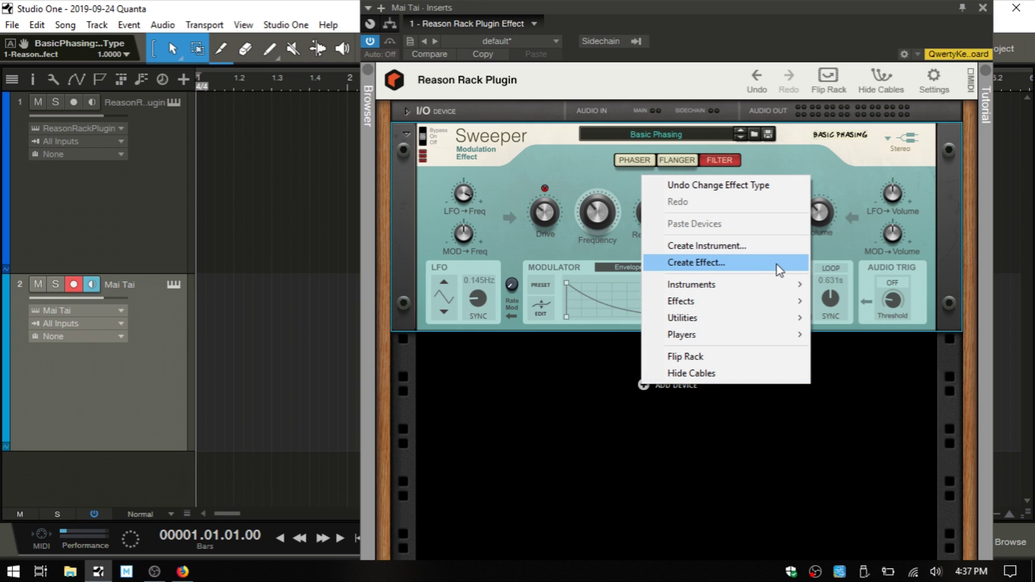
Add a Scream 4 Distortion after the Sweeper and raise Damage Control from 64 to 96
{"action": "mouse_move", "coordinate": [757, 308]}
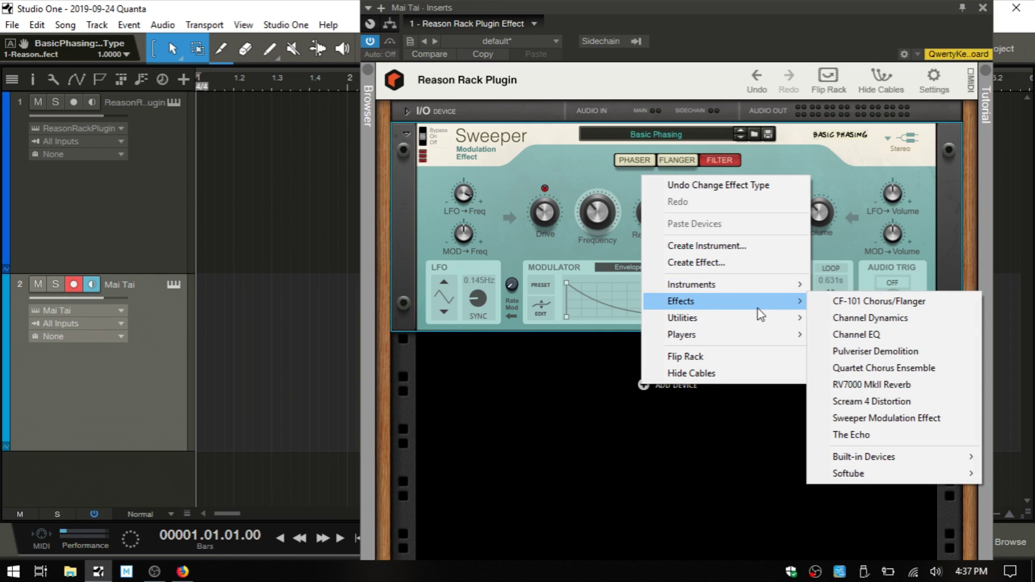
{"action": "left_click", "coordinate": [866, 403]}
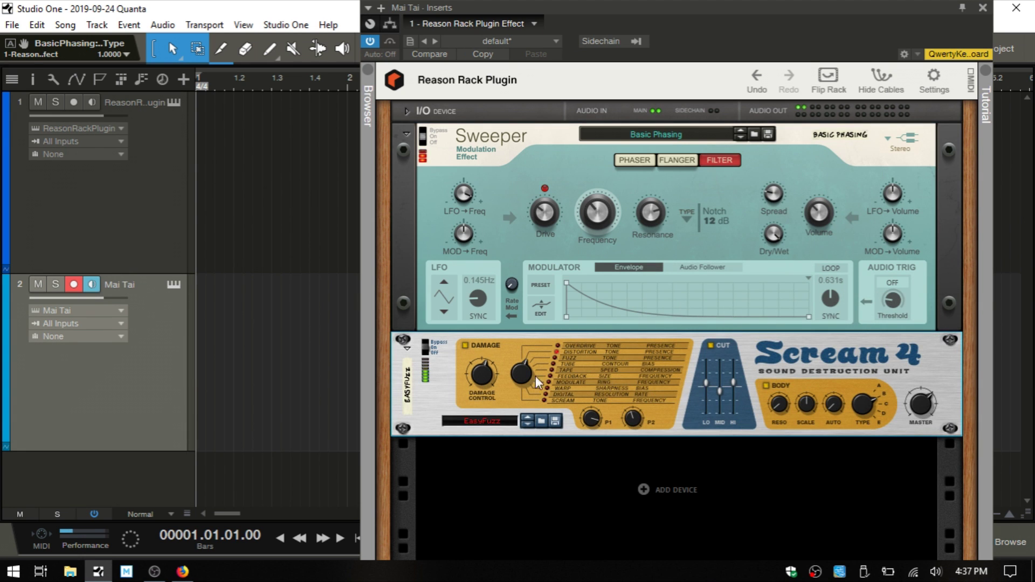
{"action": "left_click_drag", "start_coordinate": [487, 377], "coordinate": [523, 371]}
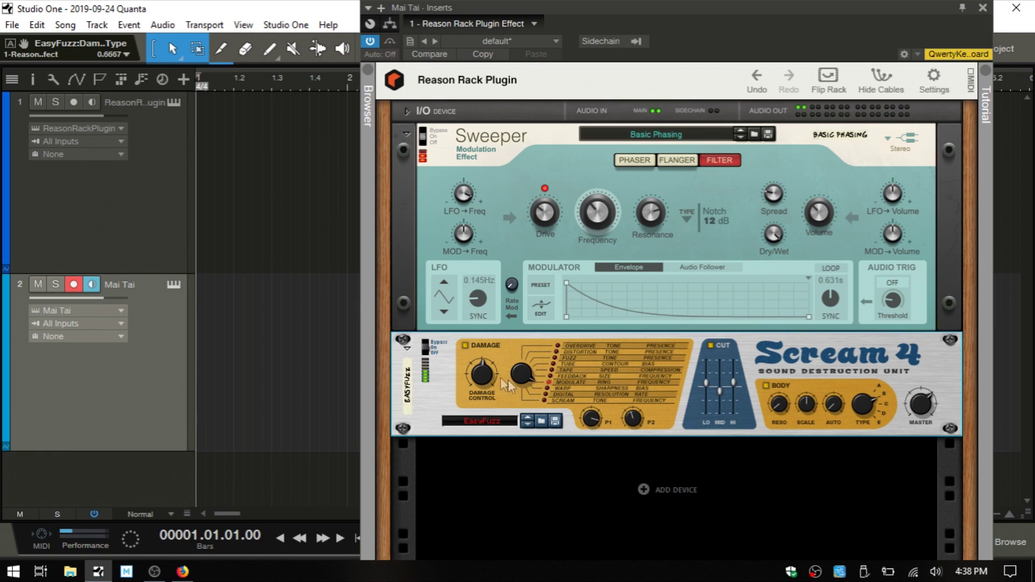
{"action": "mouse_move", "coordinate": [488, 374]}
{"action": "left_click_drag", "start_coordinate": [487, 374], "coordinate": [487, 363]}
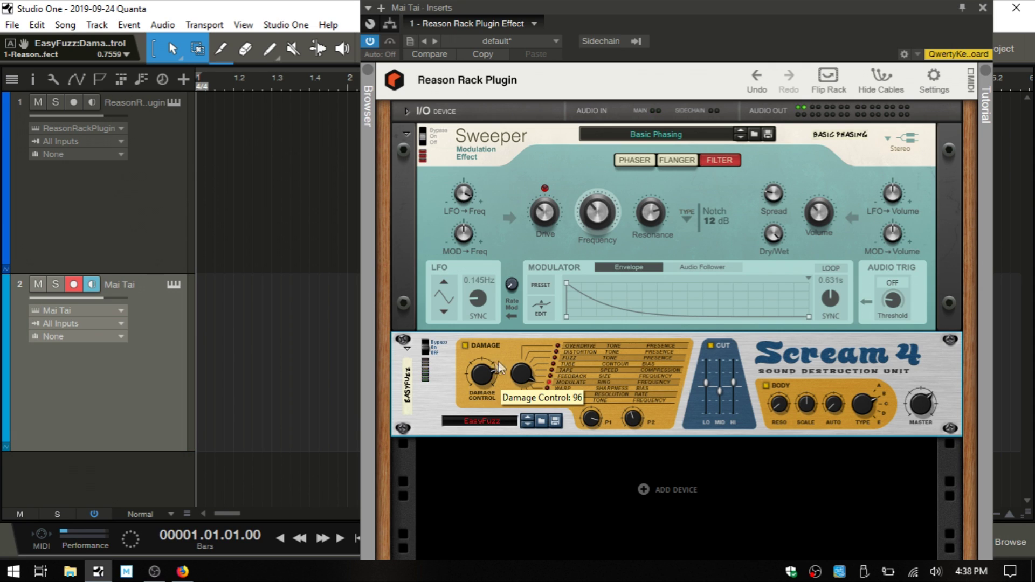
Add an RV7000 MkII Reverb after the Scream 4 from the Effects list
{"action": "right_click", "coordinate": [642, 491]}
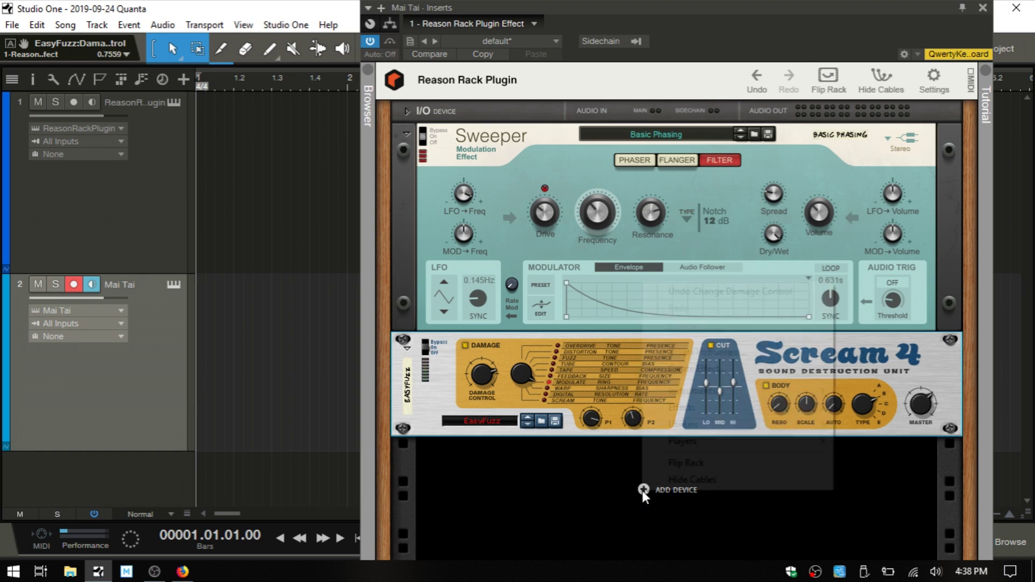
{"action": "mouse_move", "coordinate": [738, 409]}
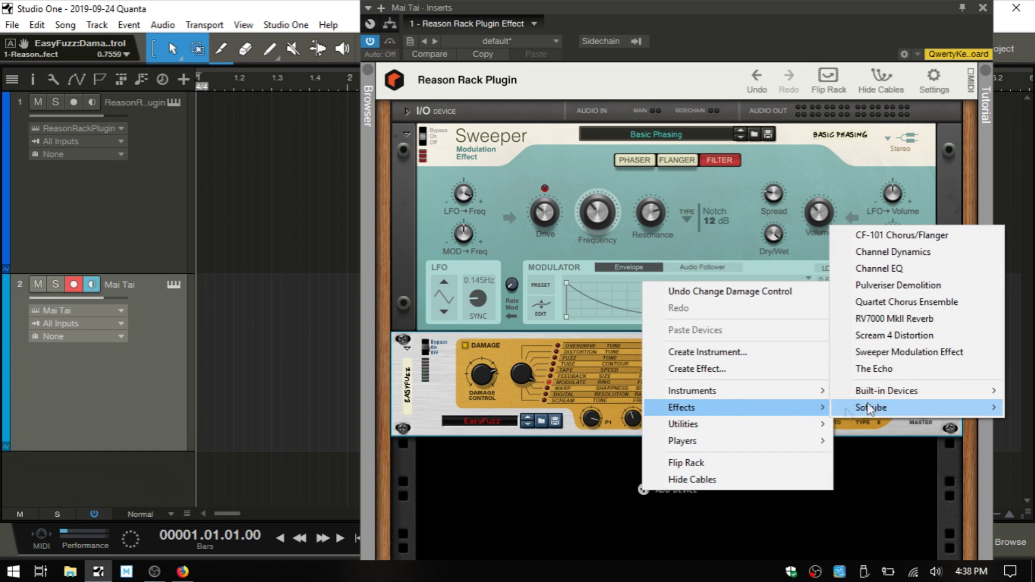
{"action": "mouse_move", "coordinate": [923, 395]}
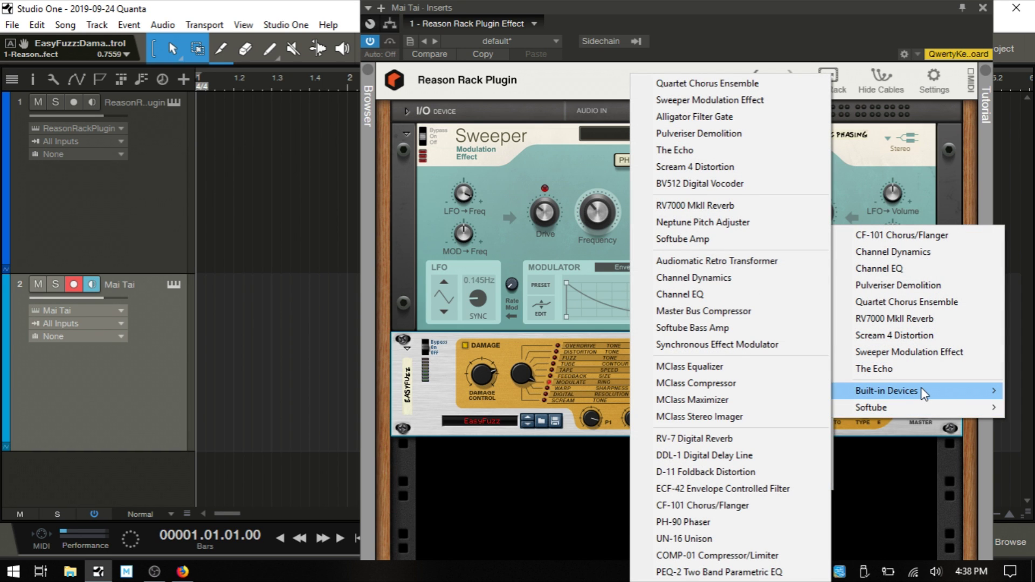
{"action": "left_click", "coordinate": [905, 317]}
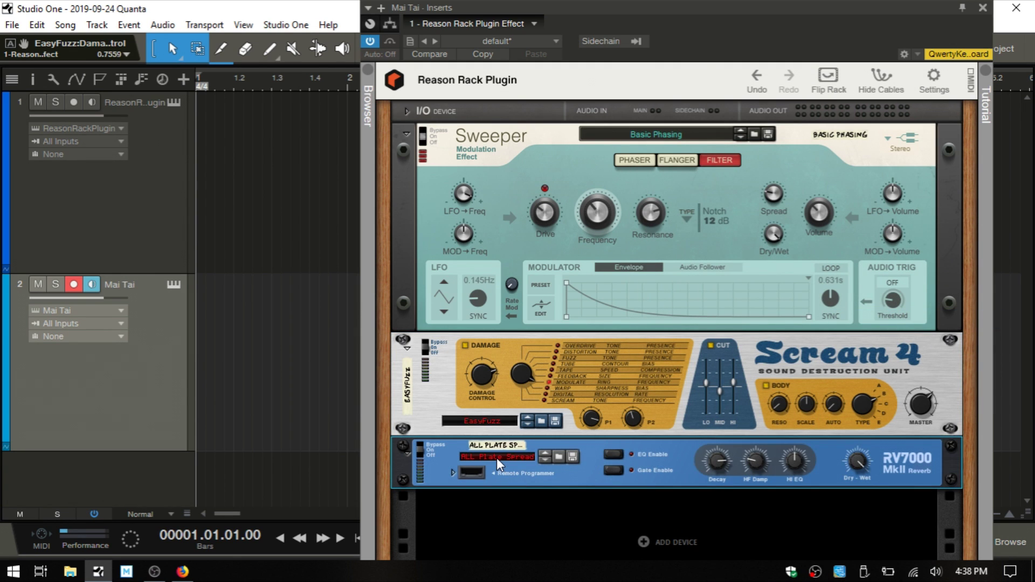
Load the ALL FilmScore IR reverb preset at Dry/Wet 14 and return the Sweeper to phaser mode
{"action": "left_click", "coordinate": [496, 457]}
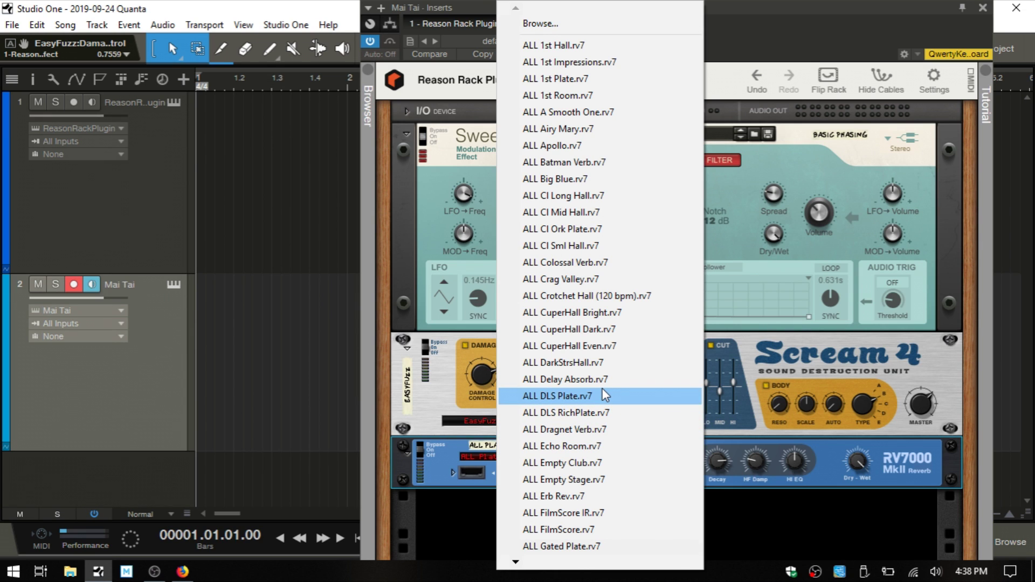
{"action": "left_click", "coordinate": [586, 511]}
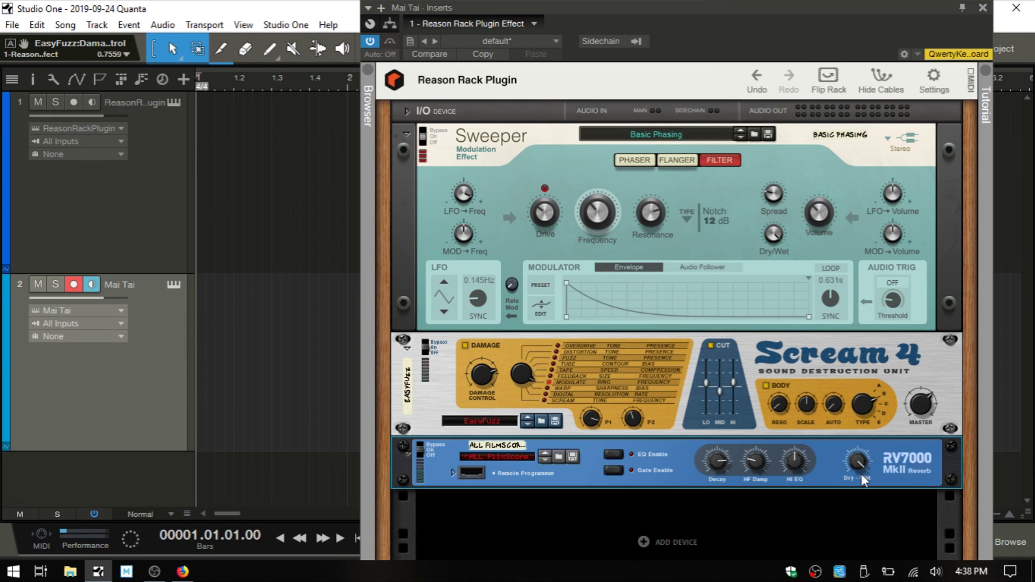
{"action": "left_click_drag", "start_coordinate": [856, 463], "coordinate": [856, 506]}
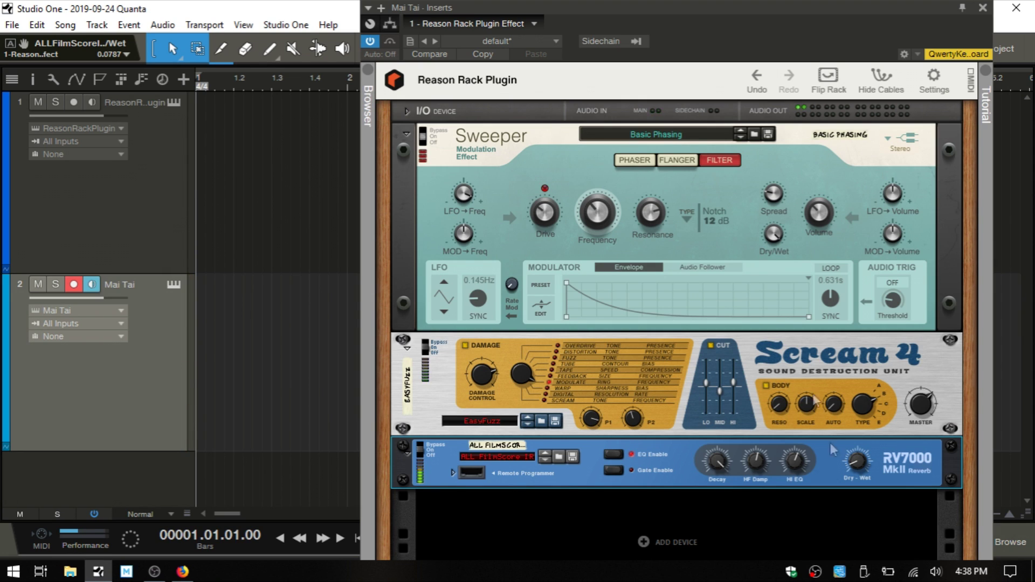
{"action": "left_click", "coordinate": [633, 160]}
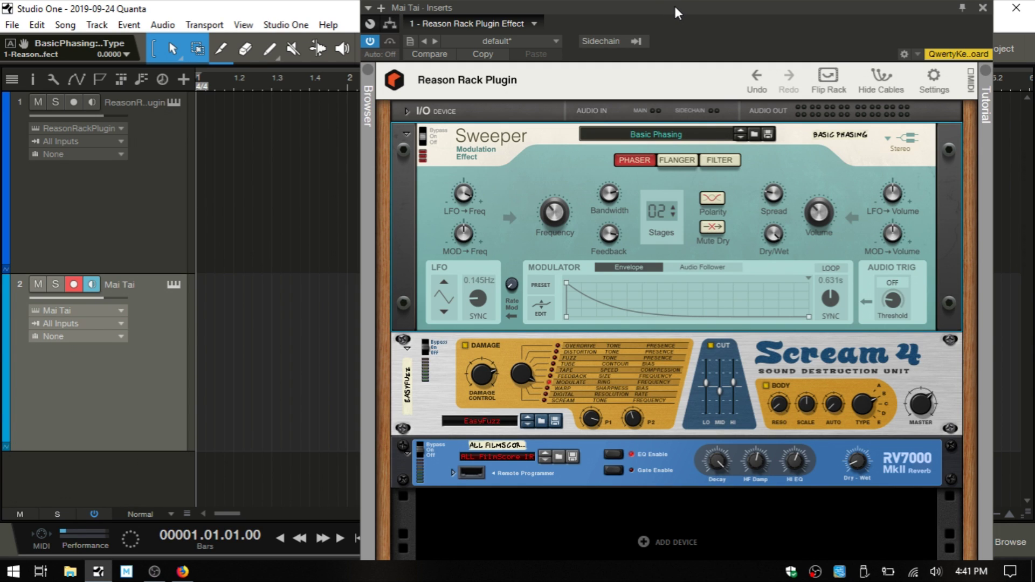
{"action": "left_click", "coordinate": [408, 44]}
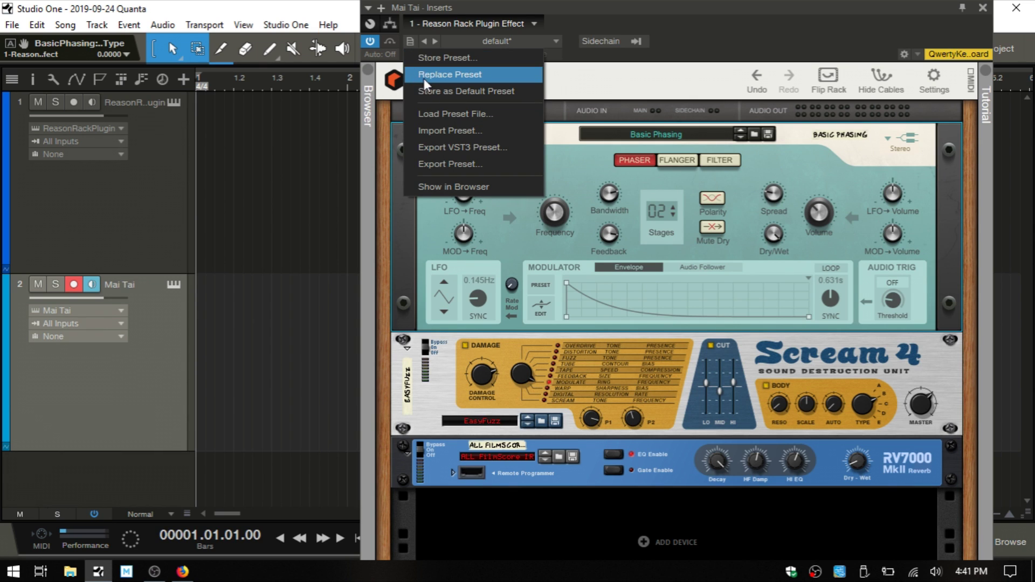
{"action": "left_click", "coordinate": [409, 41]}
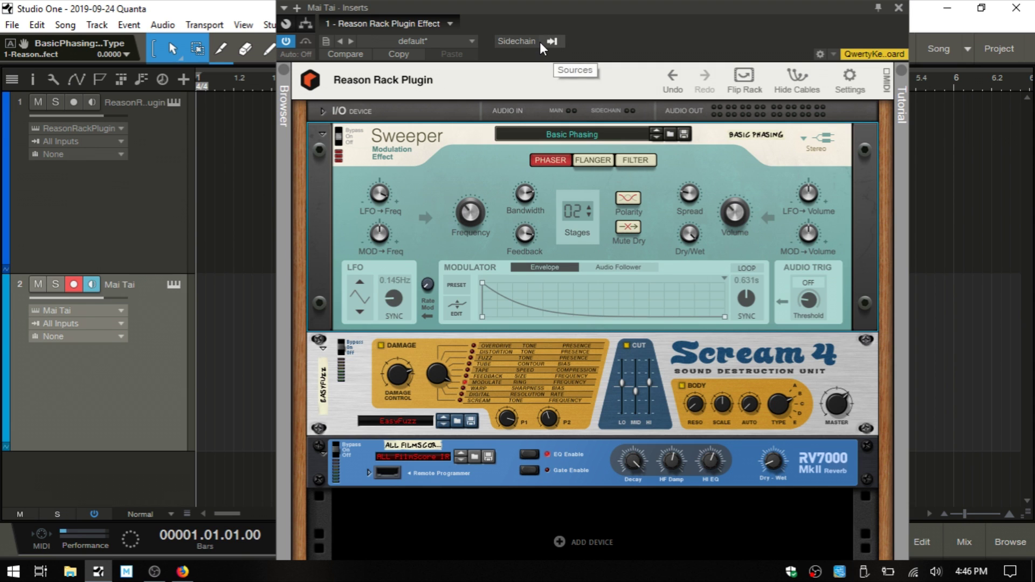
Confirm the Reason Rack Plugin settings with OK, then close the Mai Tai inserts window
{"action": "left_click", "coordinate": [849, 92]}
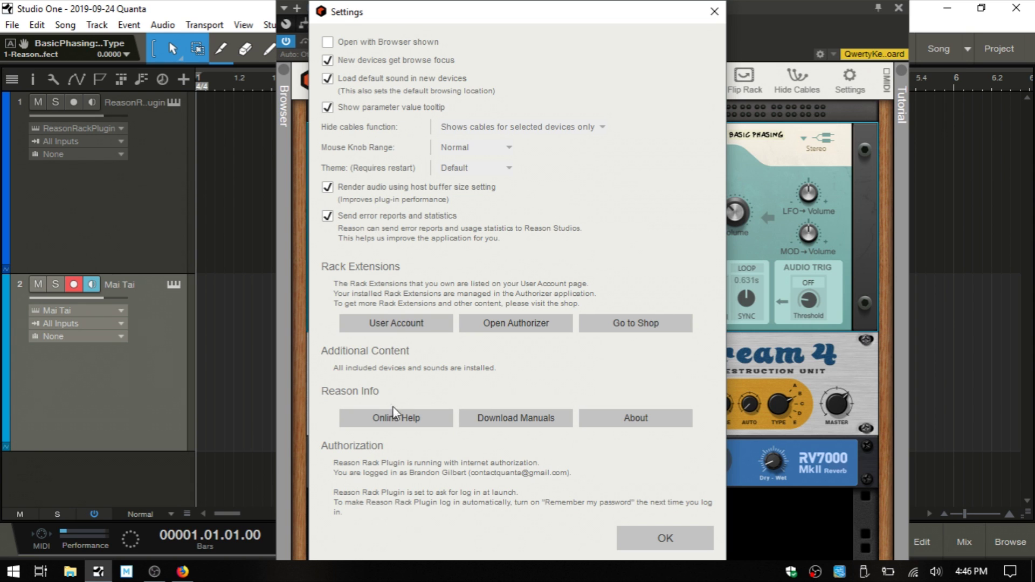
{"action": "left_click", "coordinate": [671, 540]}
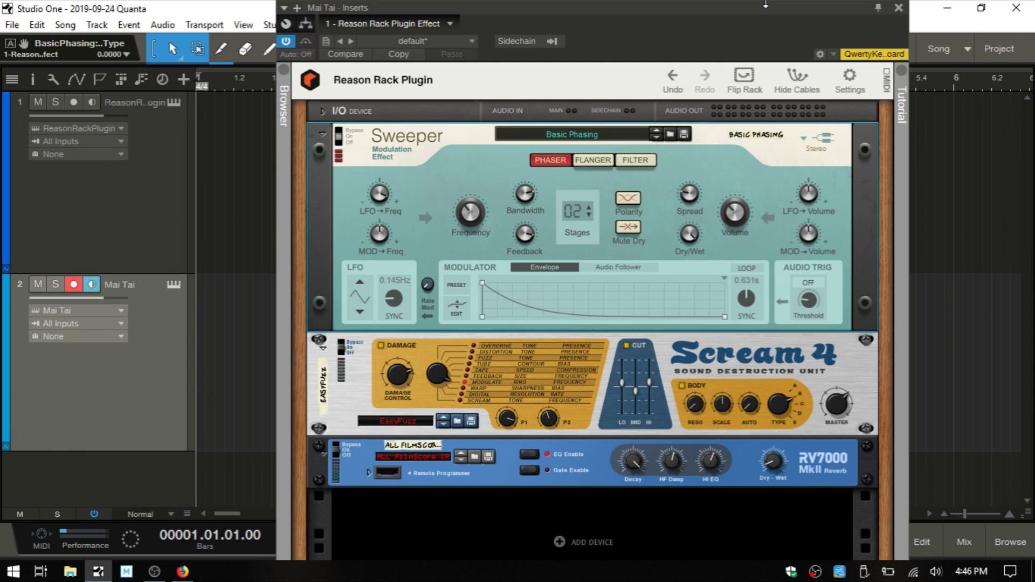
{"action": "left_click", "coordinate": [898, 7]}
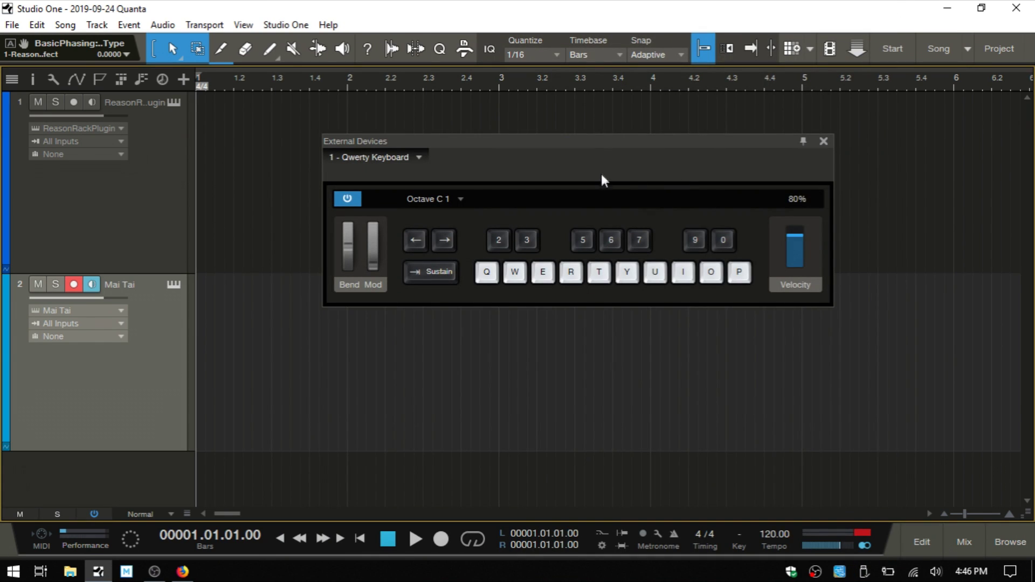